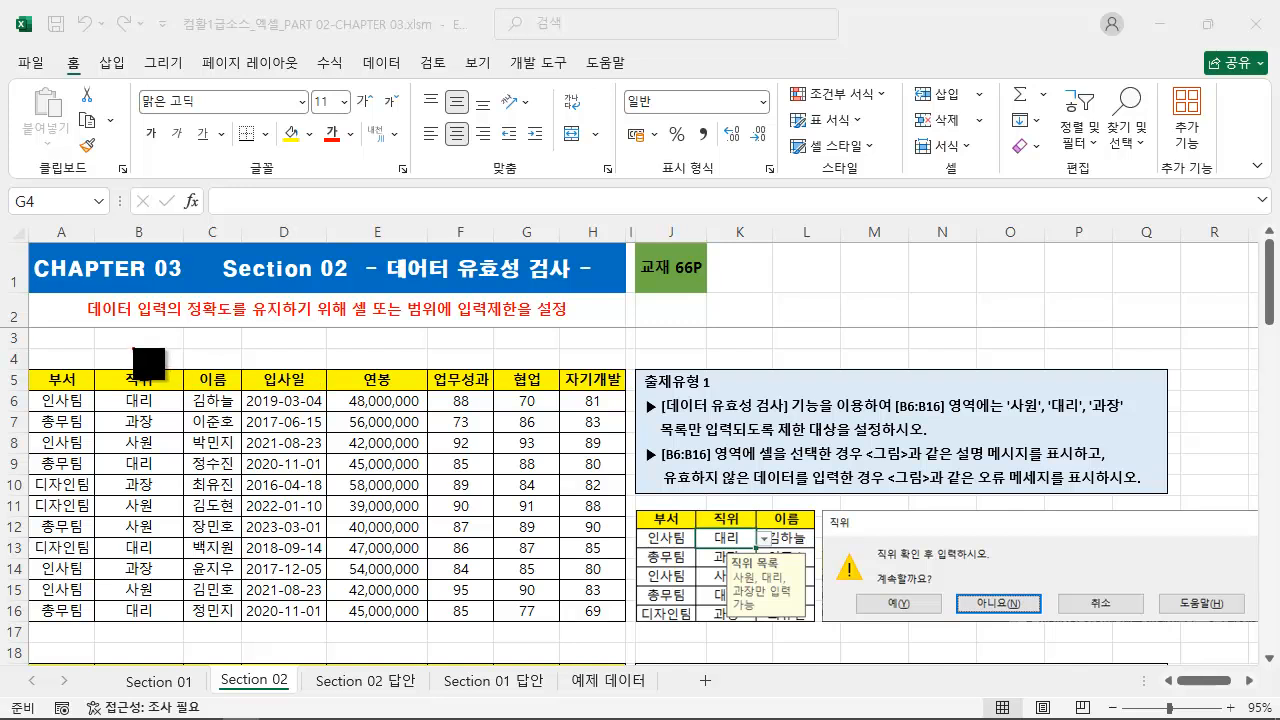
mouse_move(84, 295)
mouse_down()
mouse_move(138, 318)
mouse_move(576, 322)
mouse_up()
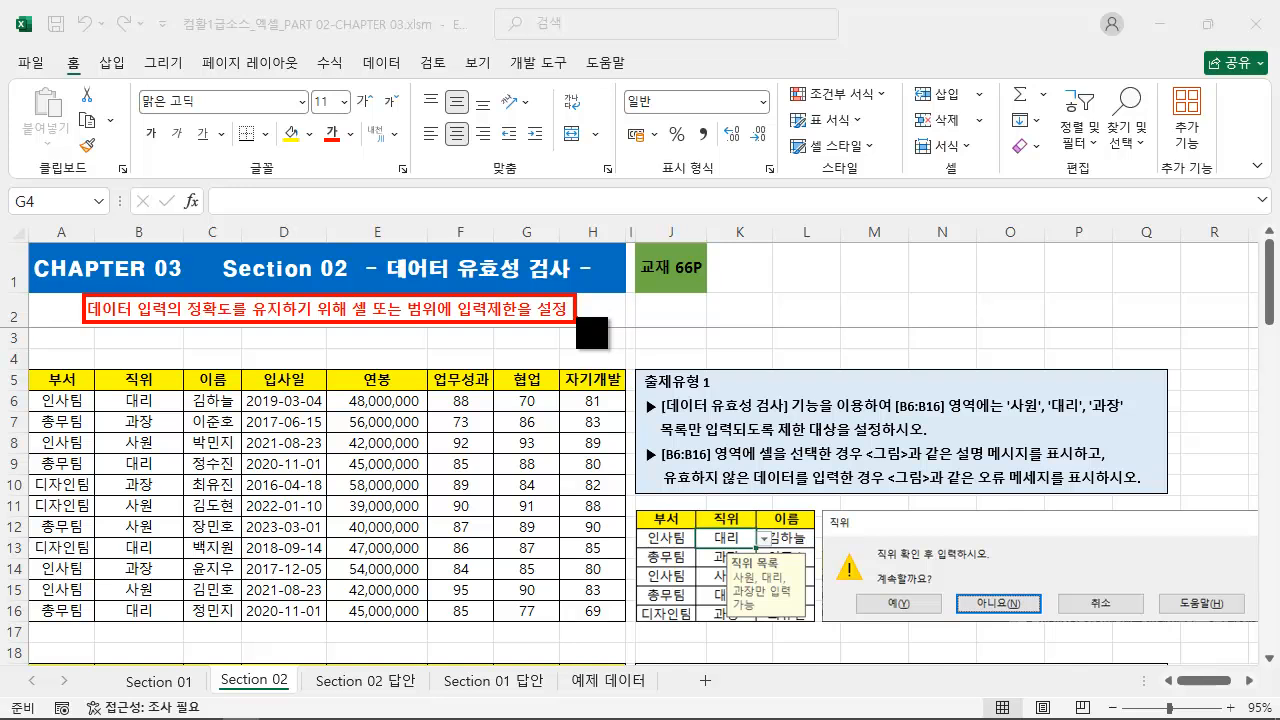
key(Escape)
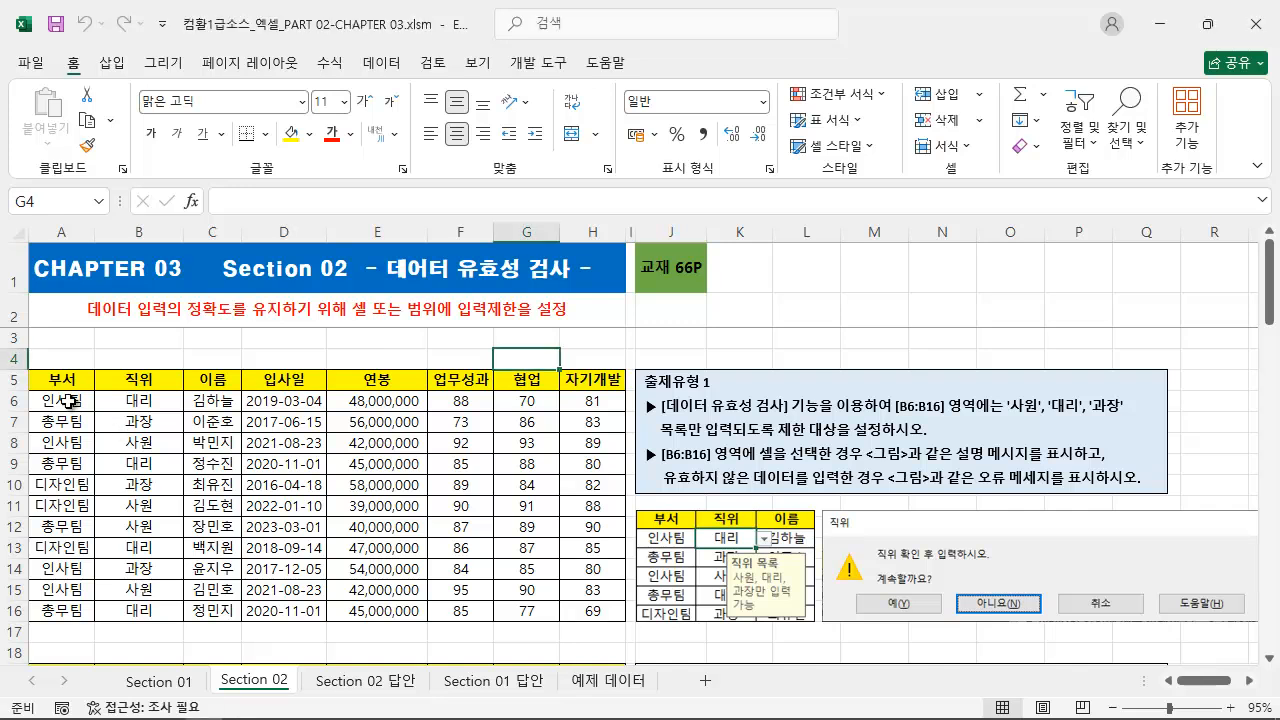
Open the data validation settings for the 부서 cells A6:A18.
drag(60, 410, 64, 645)
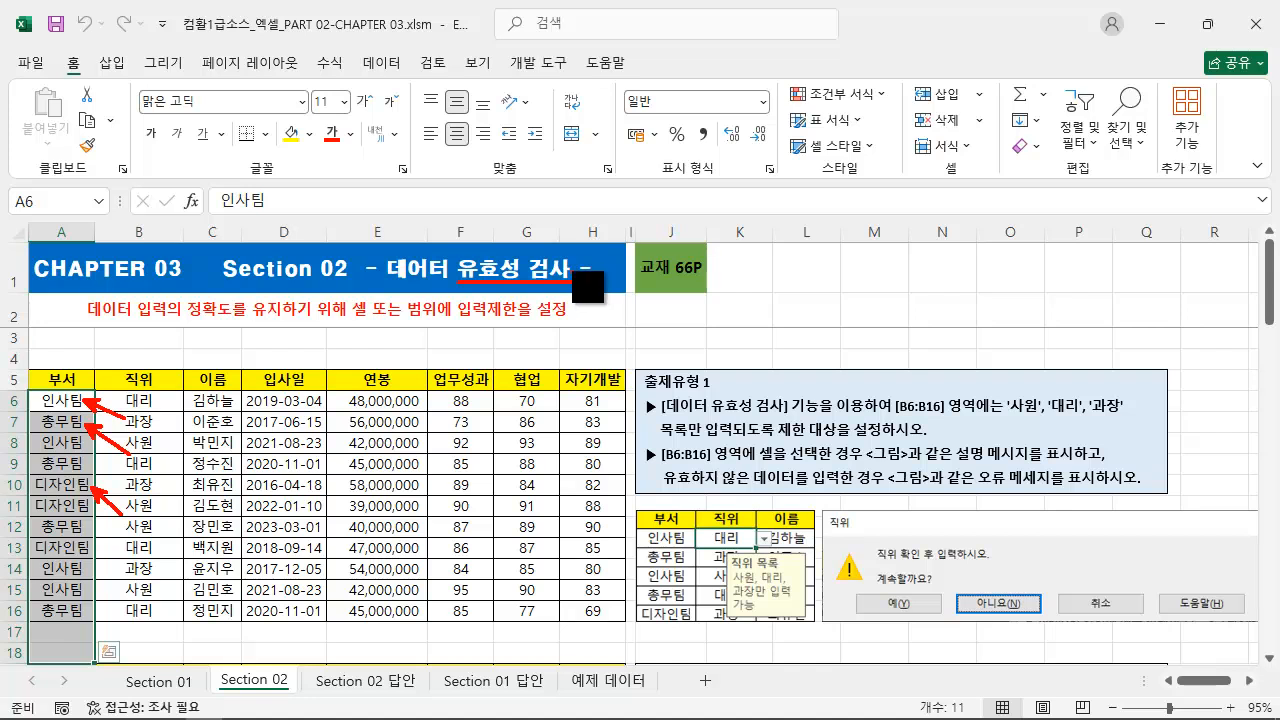
click(378, 66)
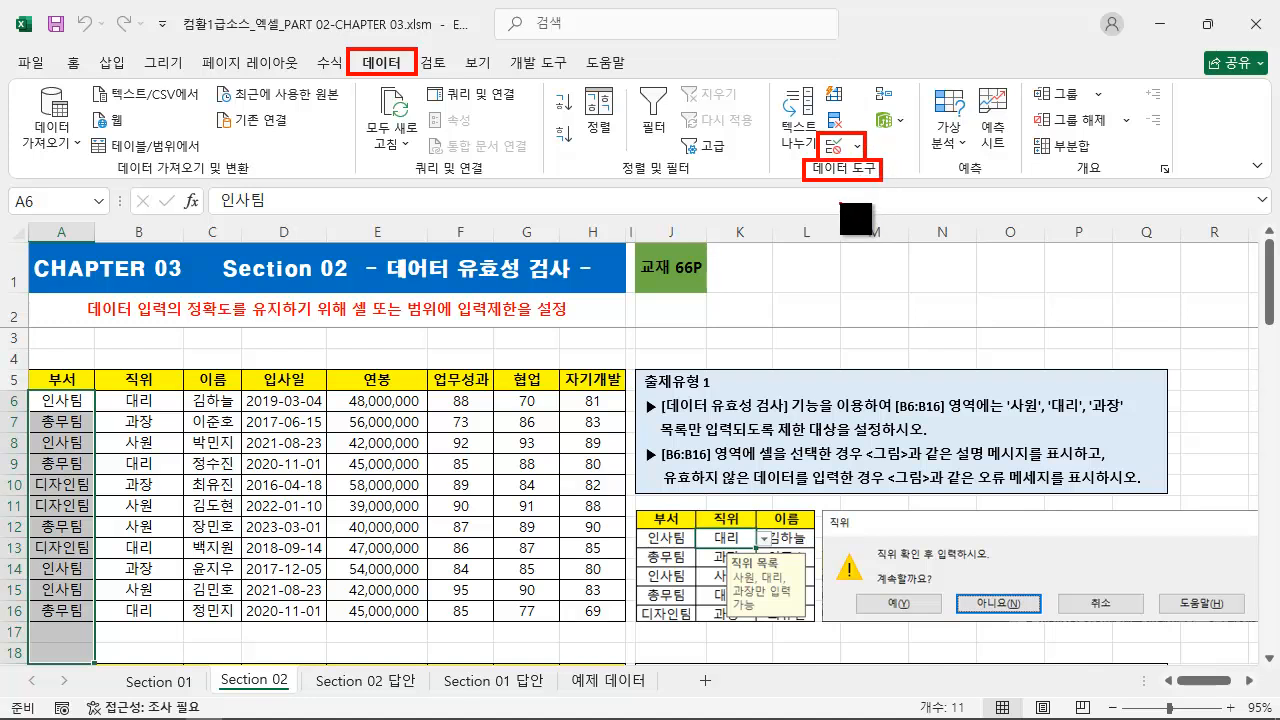
click(836, 155)
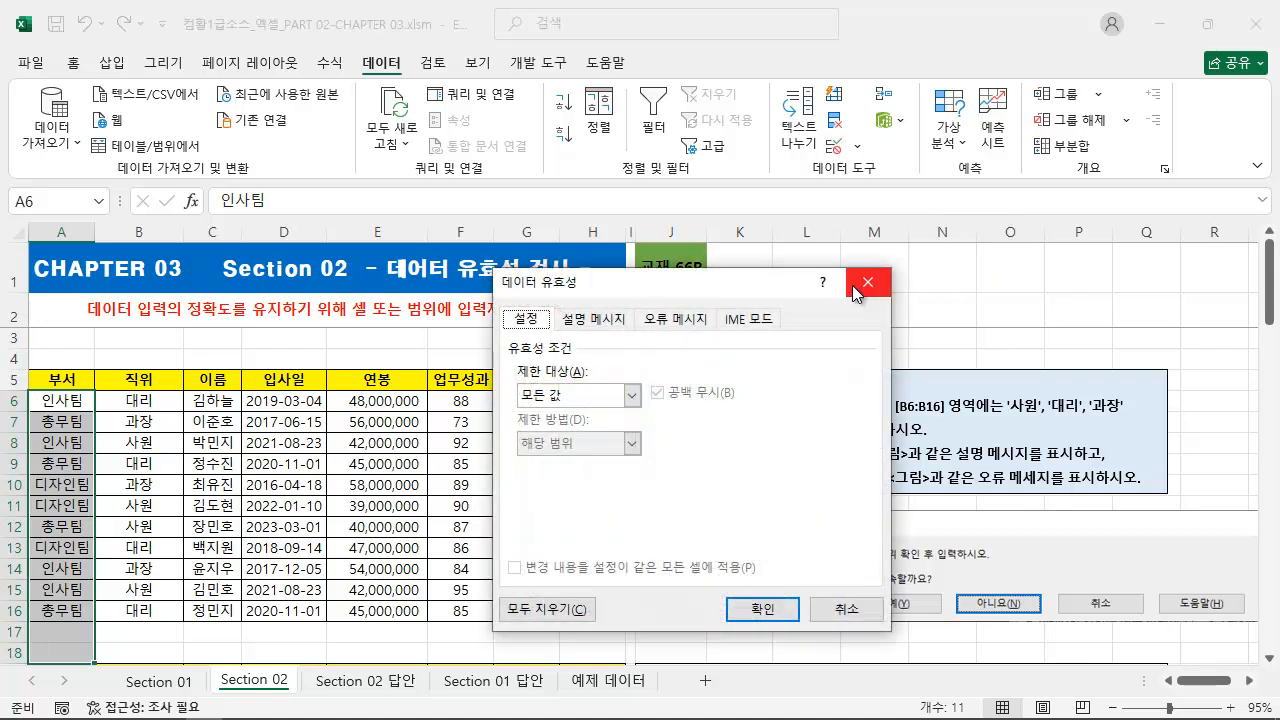
click(868, 285)
click(857, 146)
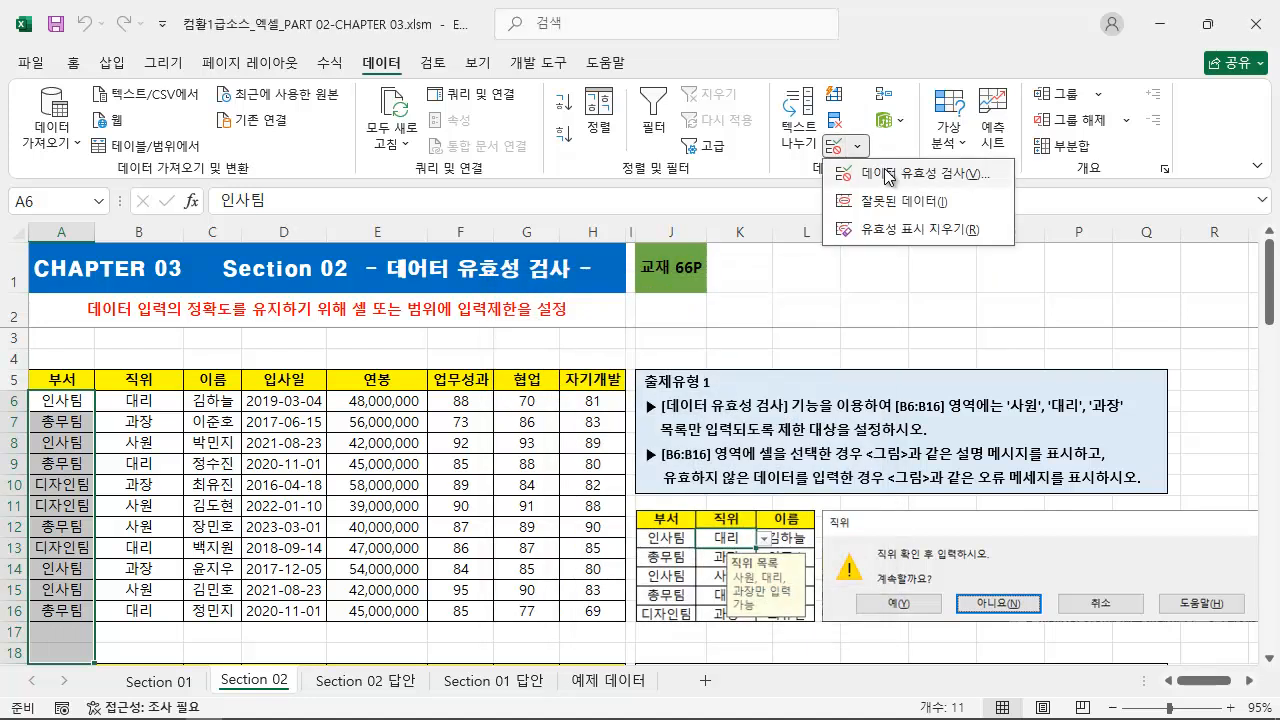
click(889, 176)
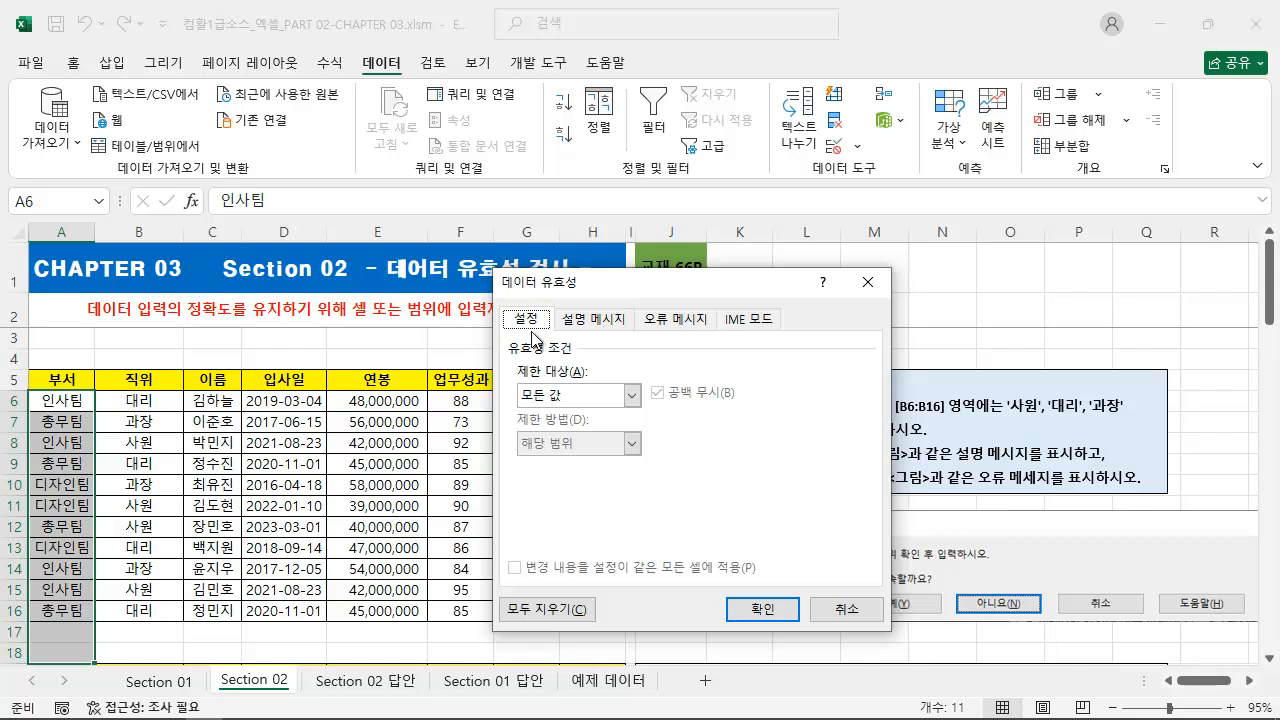
key(ctrl+2)
mouse_move(498, 307)
mouse_down()
mouse_move(543, 329)
mouse_move(632, 341)
mouse_move(778, 334)
mouse_up()
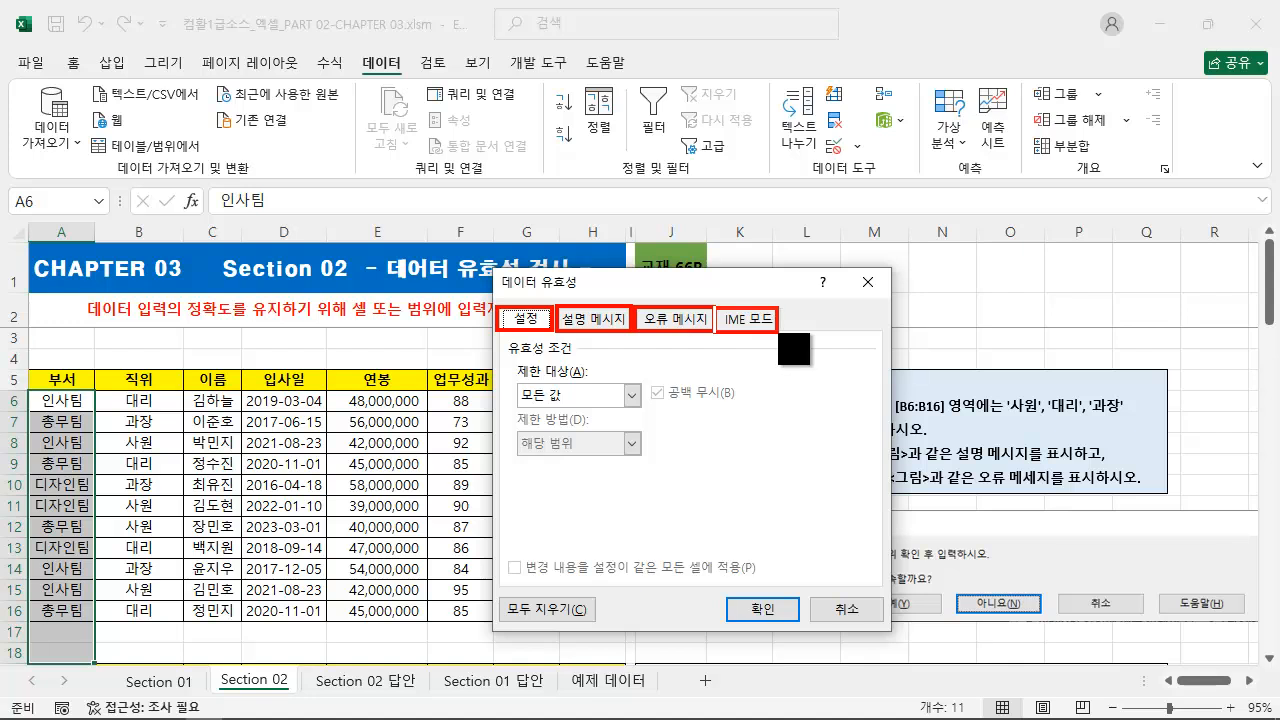
key(Escape)
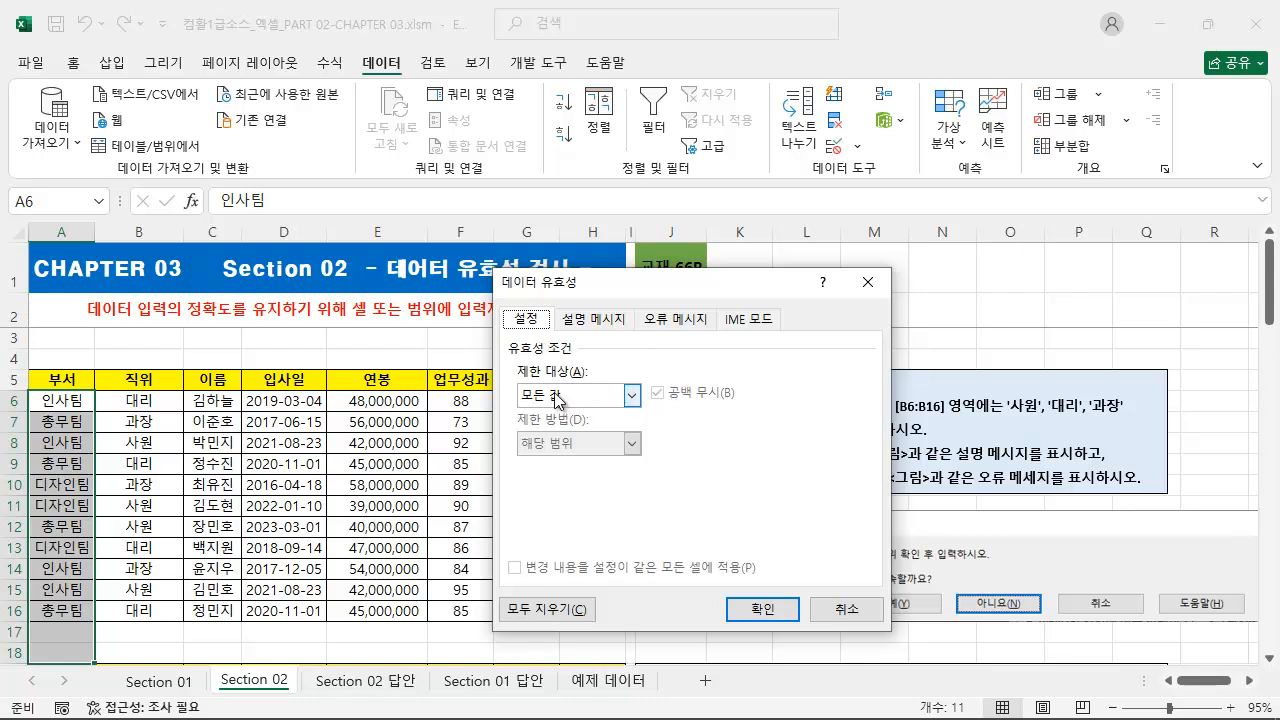
key(ctrl+2)
mouse_move(505, 357)
mouse_down()
mouse_move(656, 417)
mouse_move(647, 405)
mouse_up()
key(Escape)
Try 사용자 지정, 텍스트 길이 and 정수 as the validation criterion, and return it to 모든 값.
click(632, 396)
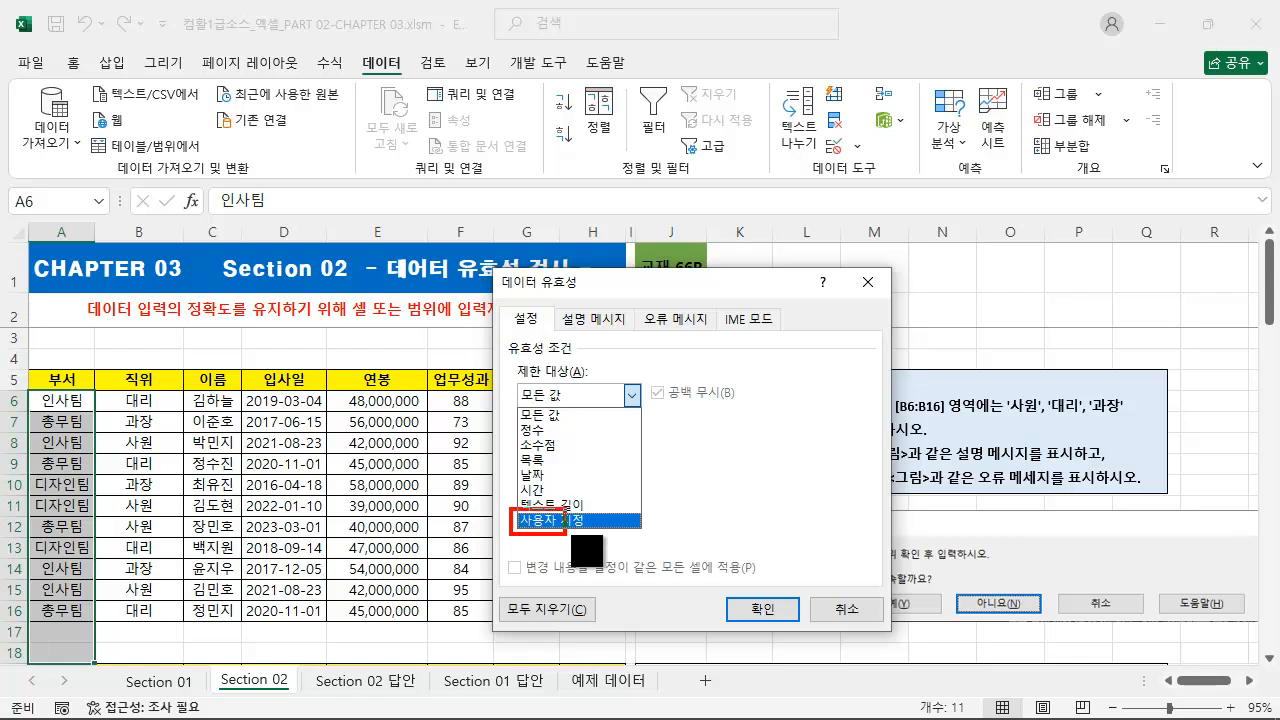
click(612, 522)
click(633, 396)
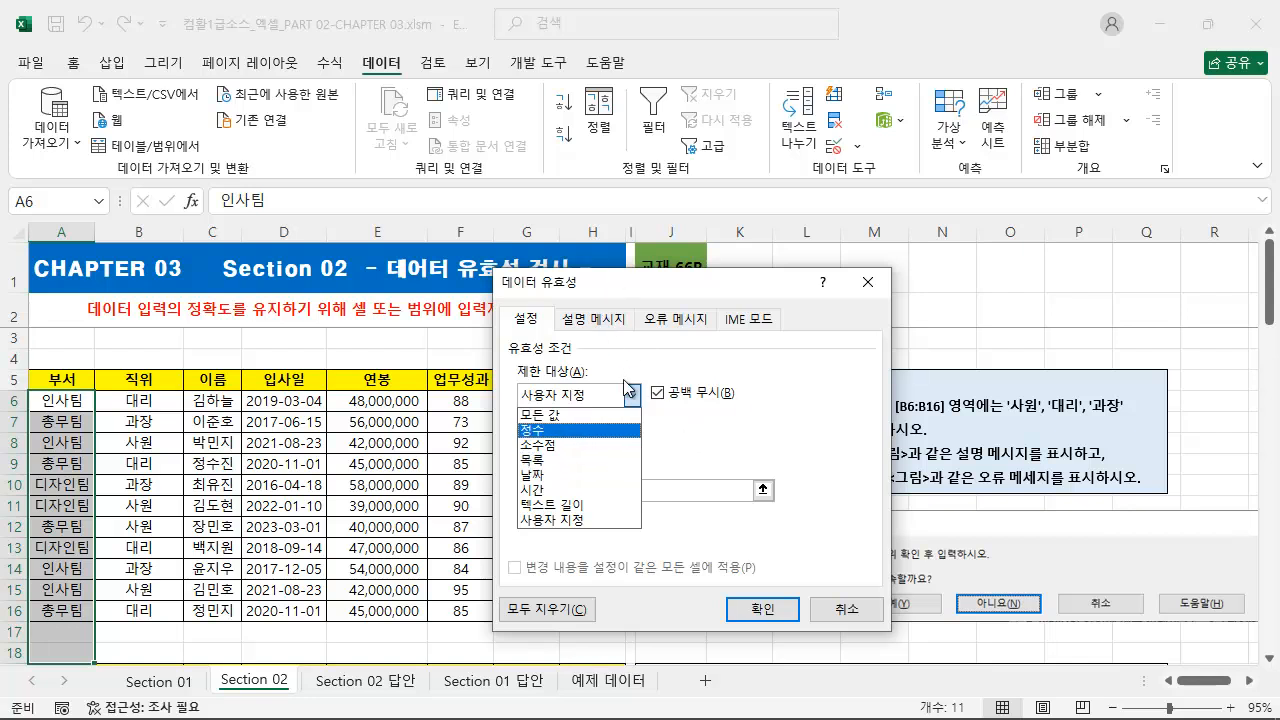
click(747, 414)
click(604, 322)
click(642, 422)
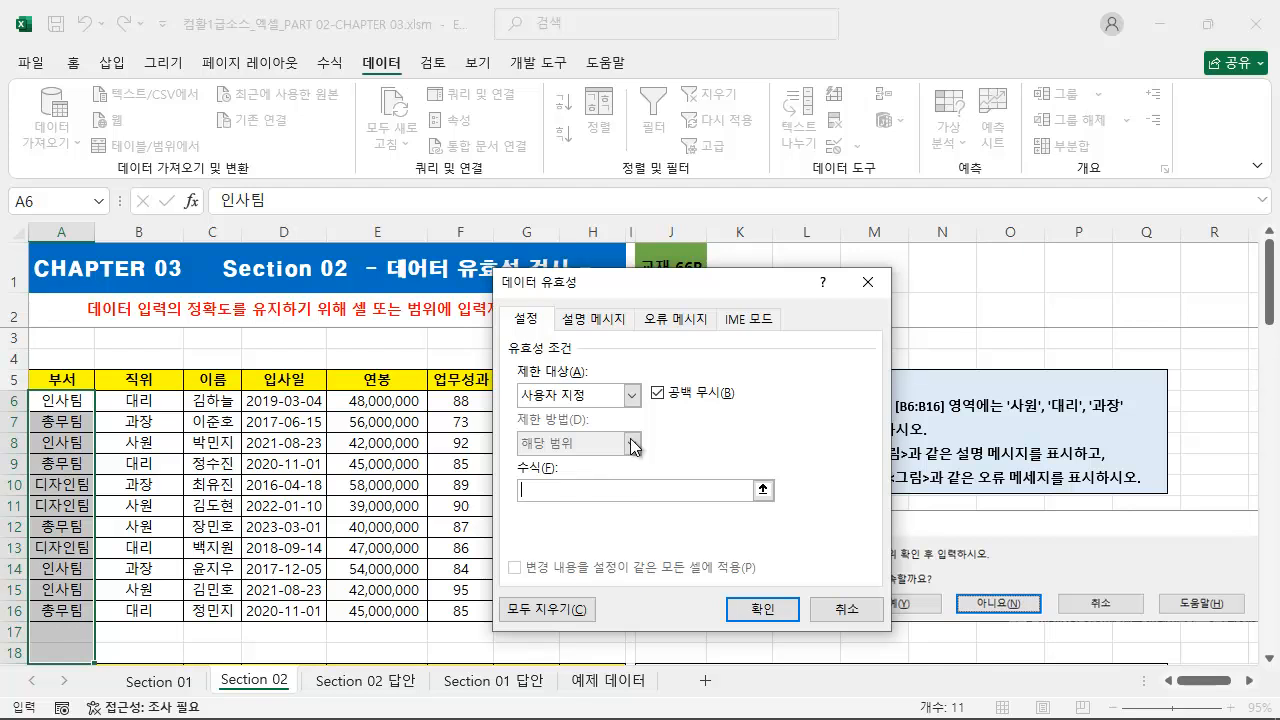
click(658, 327)
click(610, 424)
click(577, 398)
click(550, 504)
click(660, 319)
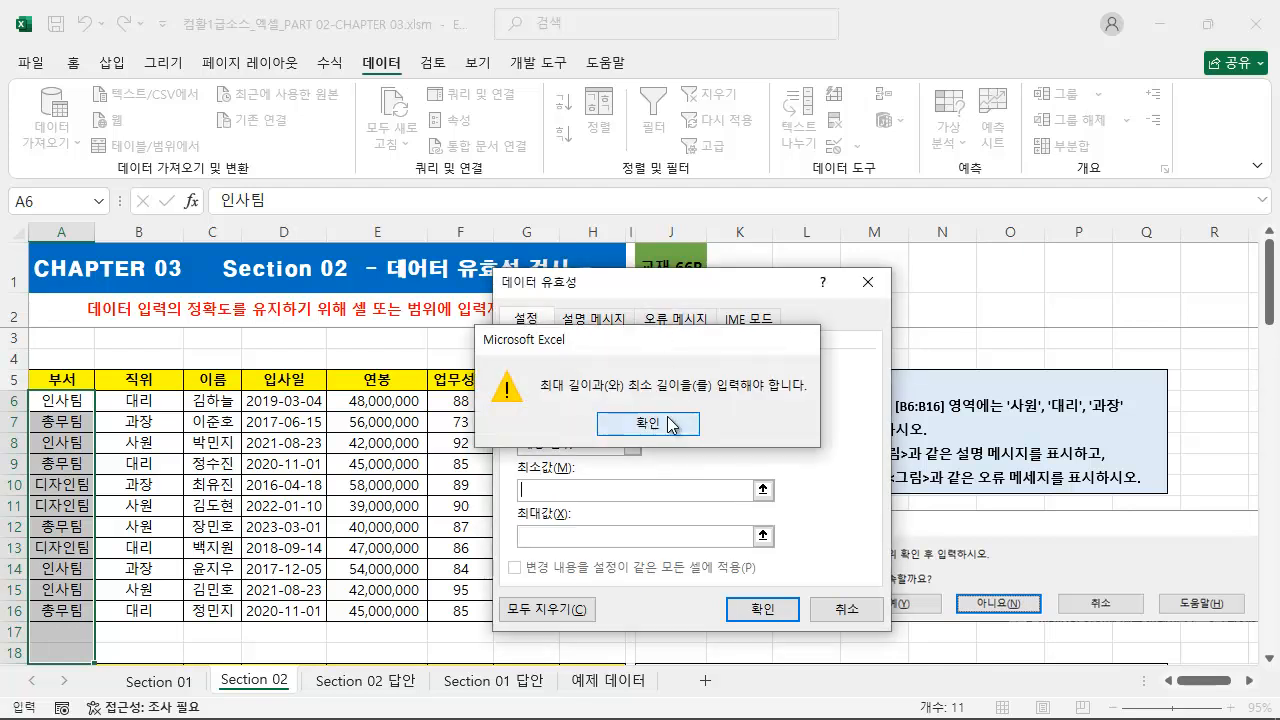
click(670, 424)
click(628, 397)
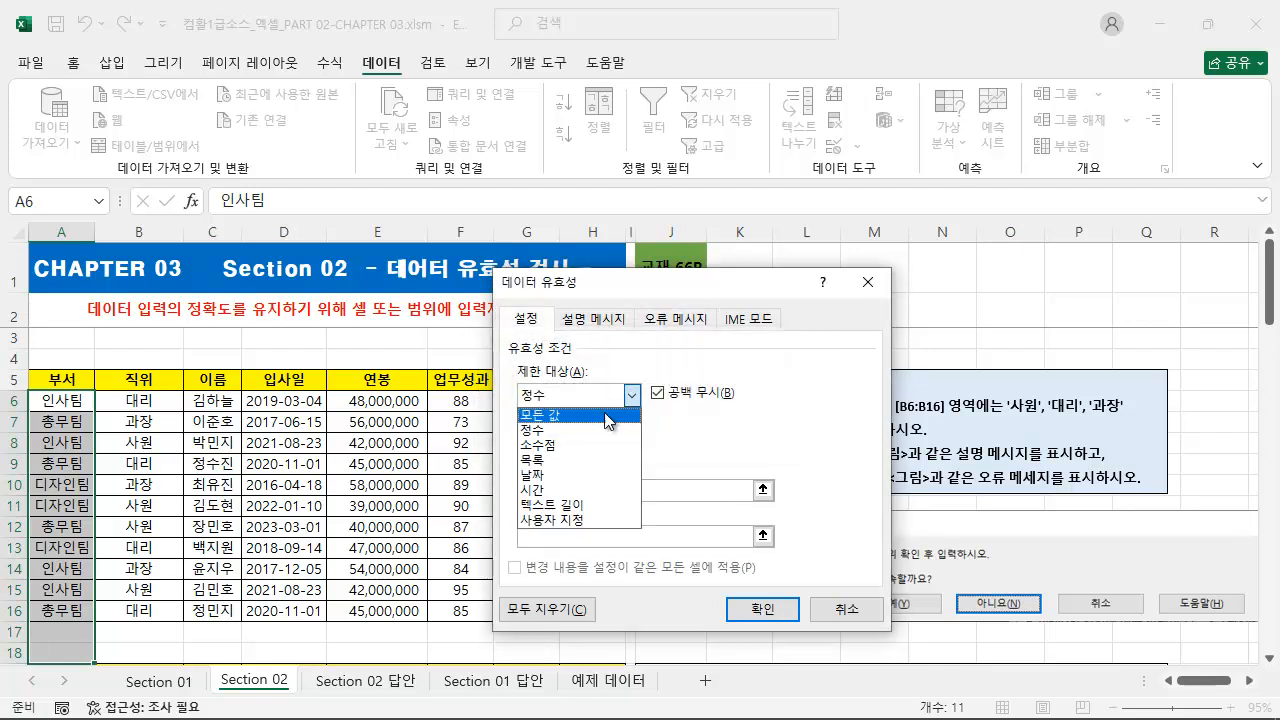
click(608, 424)
Try the 경고 style for the validation error message and return it to 중지.
click(684, 318)
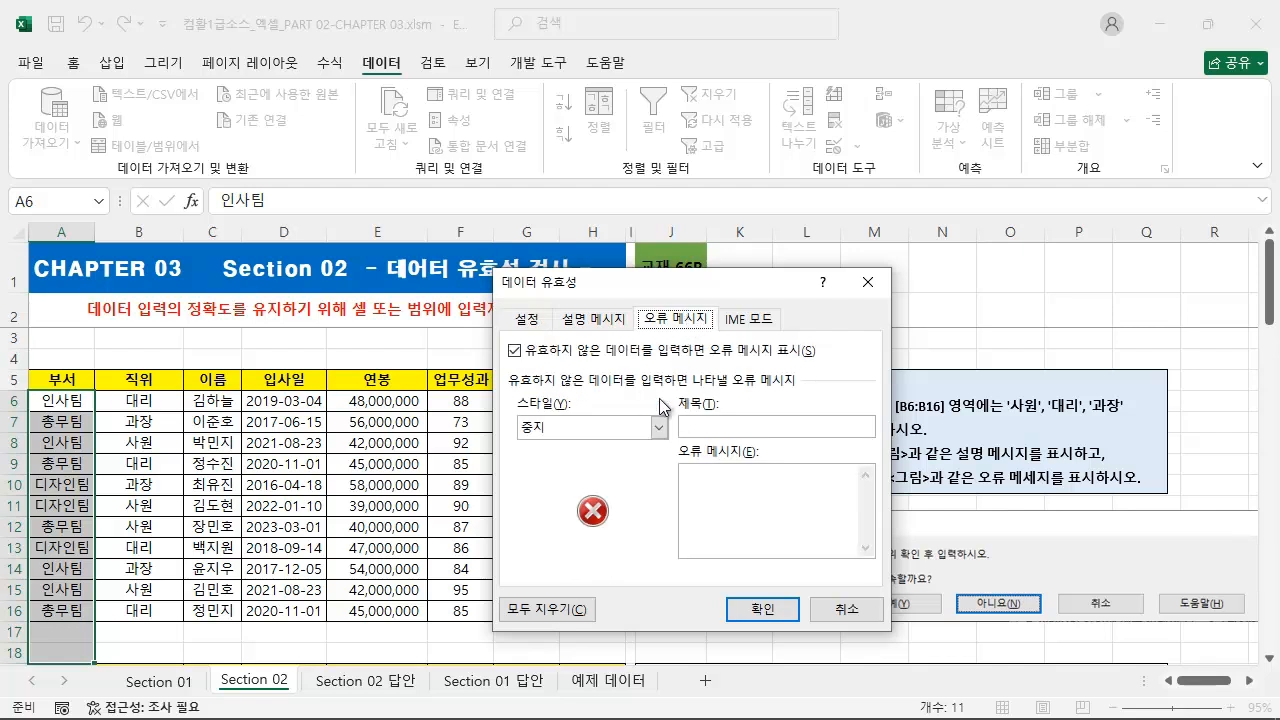
click(600, 431)
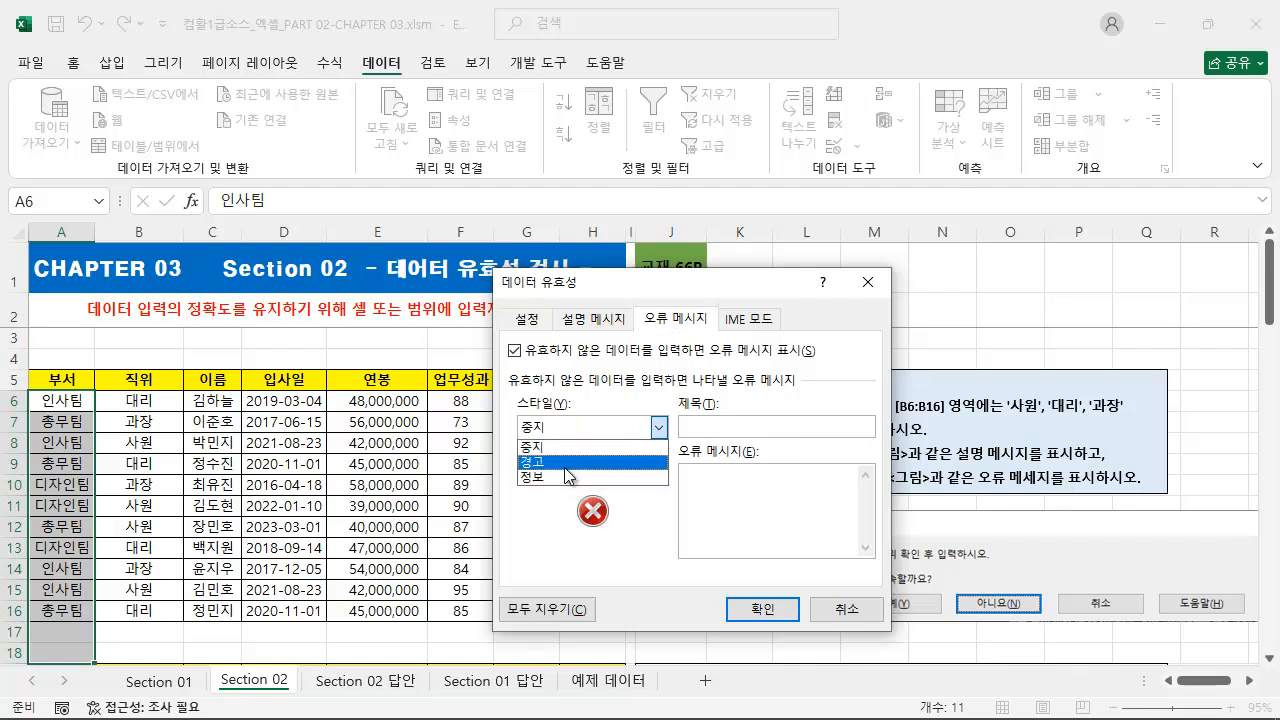
click(566, 462)
click(565, 430)
click(558, 447)
click(708, 428)
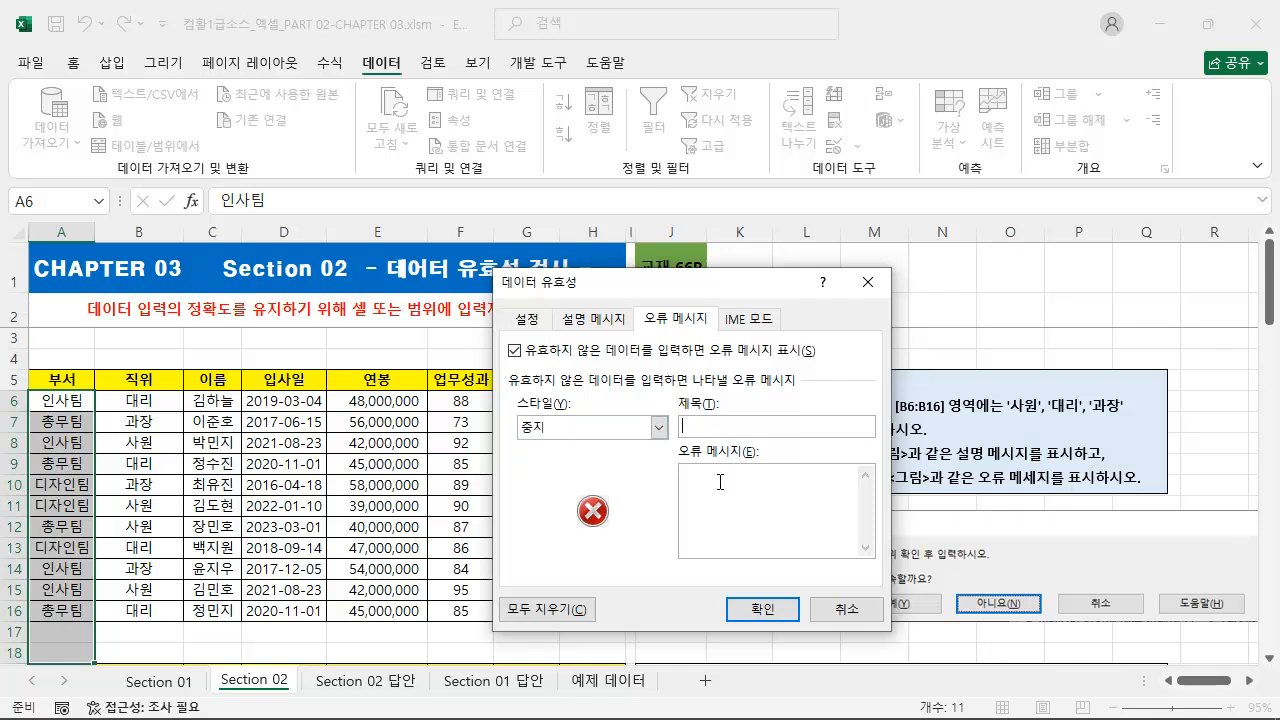
Examine the IME input mode options available in the validation settings.
click(750, 320)
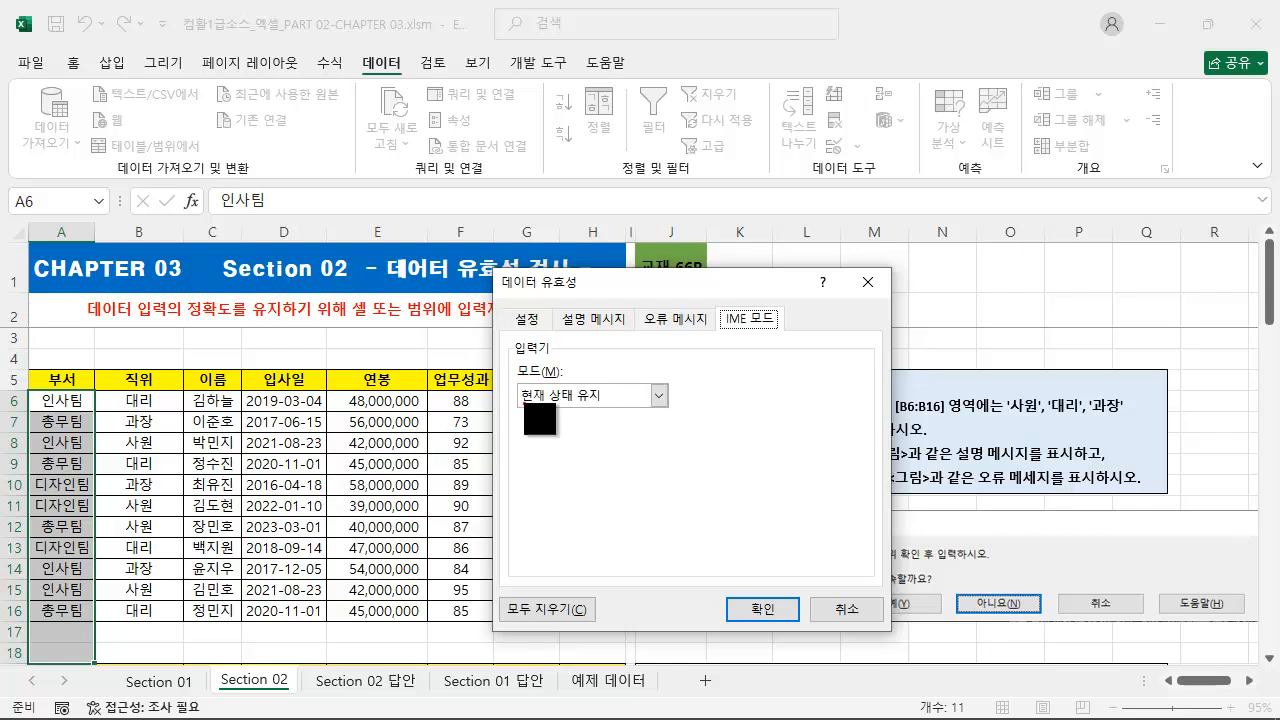
mouse_move(329, 392)
mouse_down()
mouse_move(427, 618)
mouse_move(428, 662)
mouse_up()
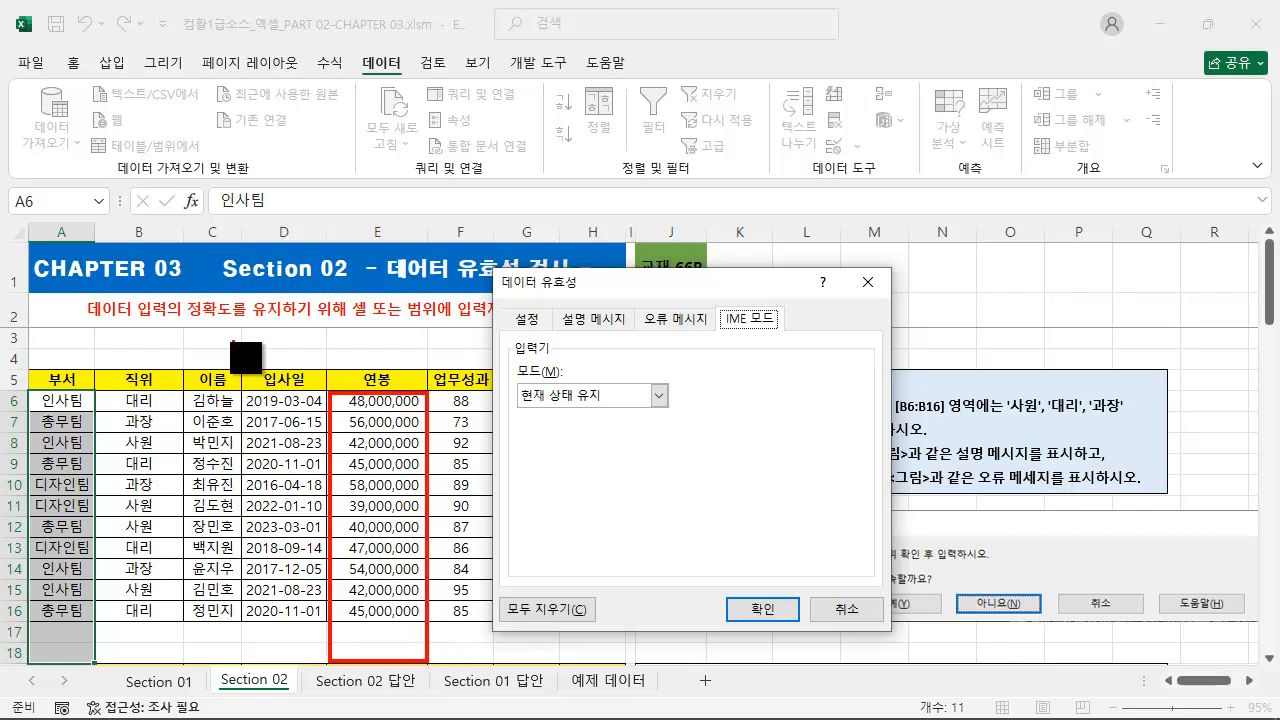
drag(183, 328, 245, 351)
mouse_move(330, 410)
mouse_down()
mouse_move(262, 352)
mouse_move(300, 338)
mouse_up()
mouse_move(333, 388)
mouse_down()
mouse_move(368, 566)
mouse_move(427, 658)
mouse_up()
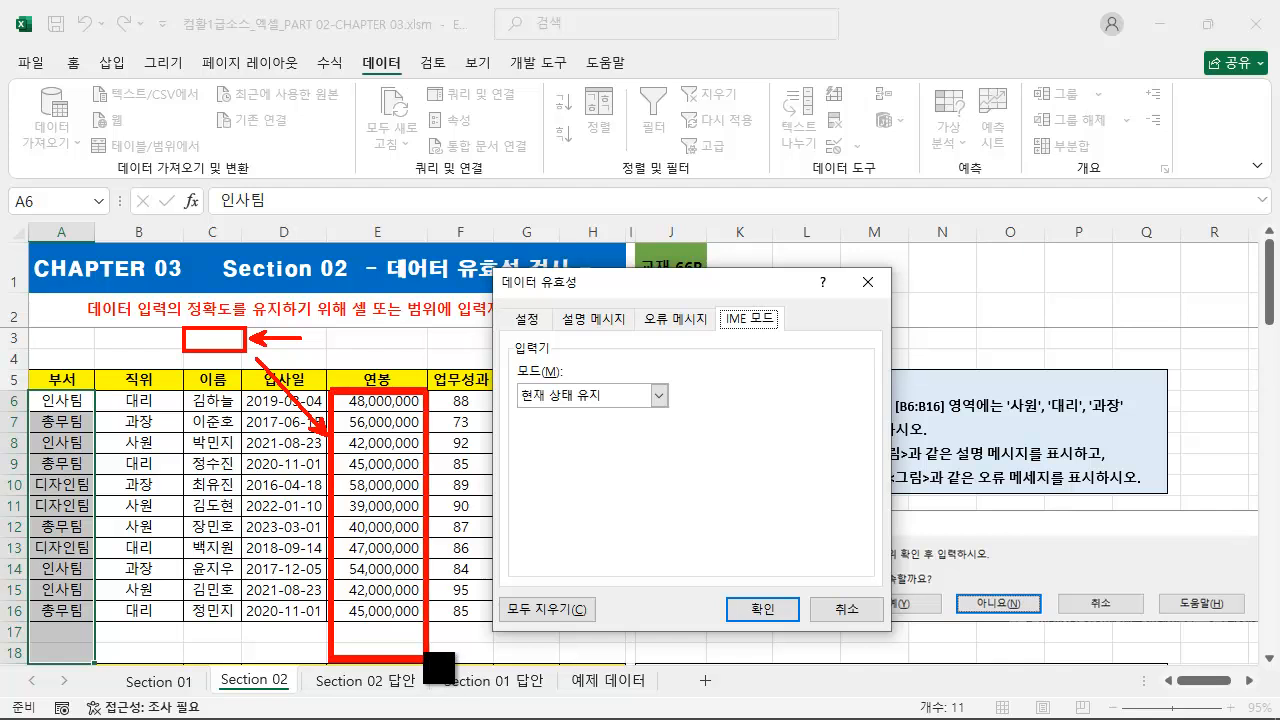
key(Escape)
click(607, 398)
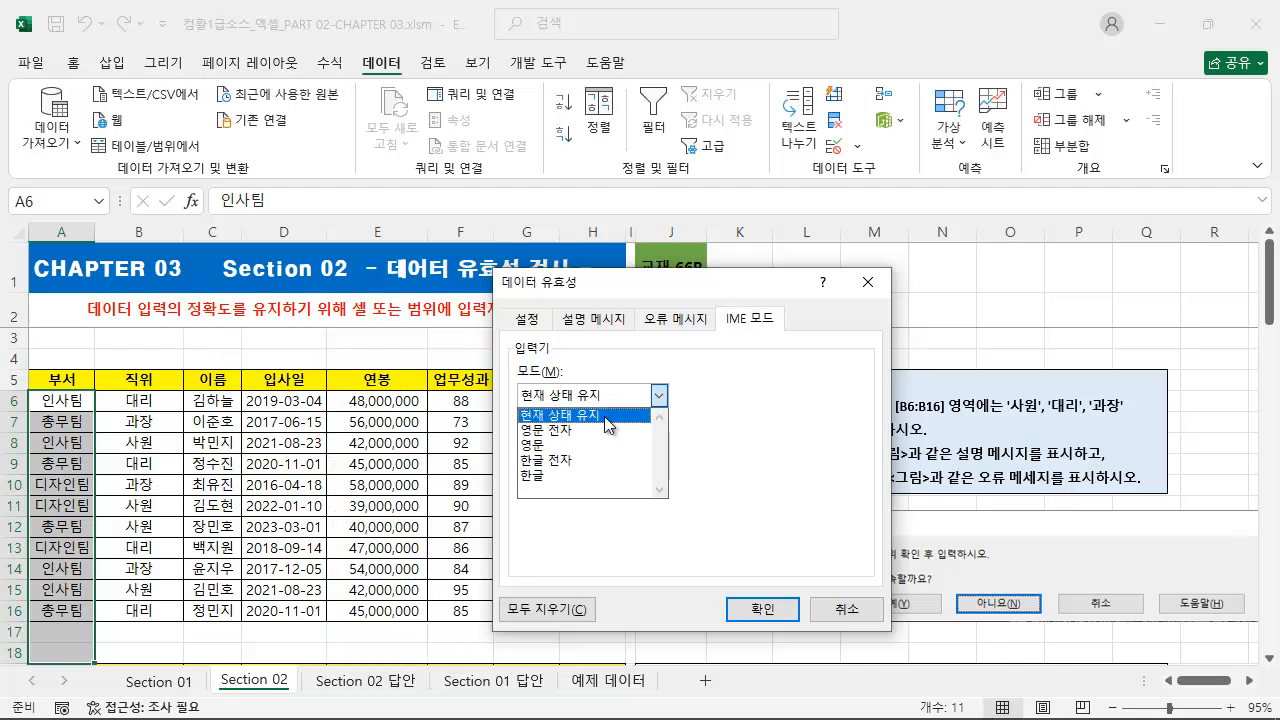
click(768, 377)
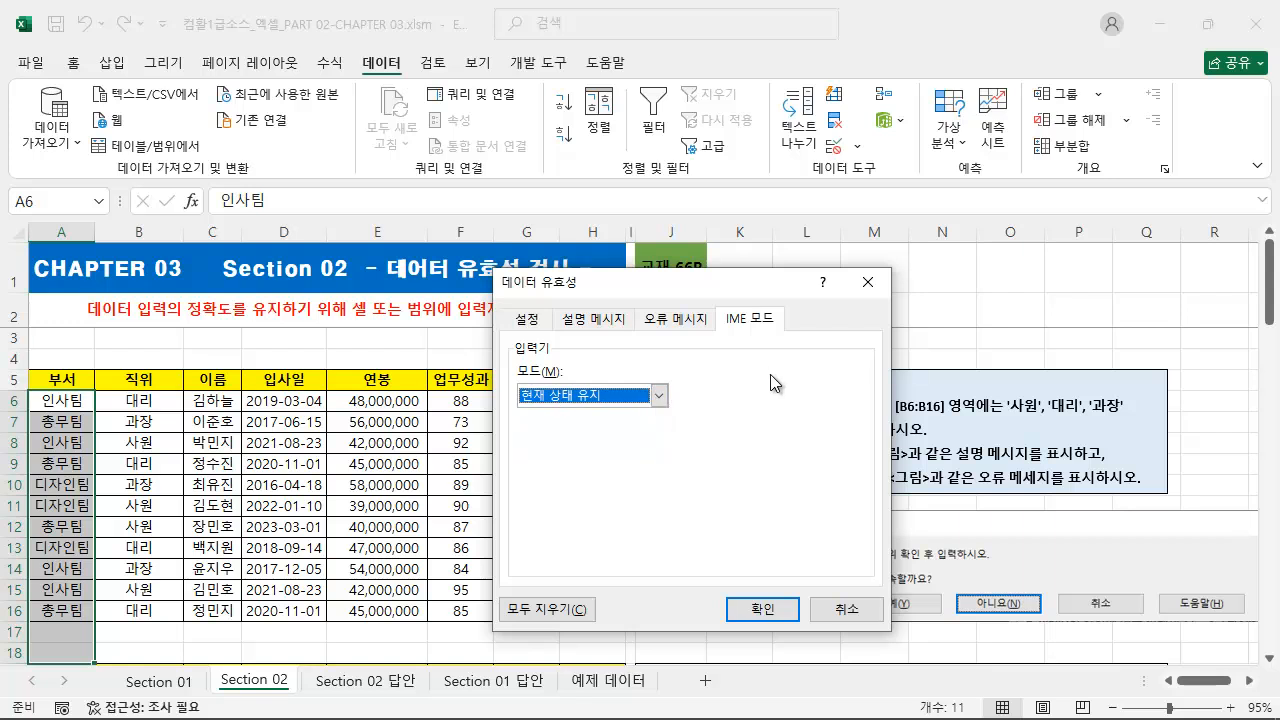
Restrict the 부서 cells to a 목록 validation with the source 인사팀,총무팀,디자인팀 and apply it.
click(530, 326)
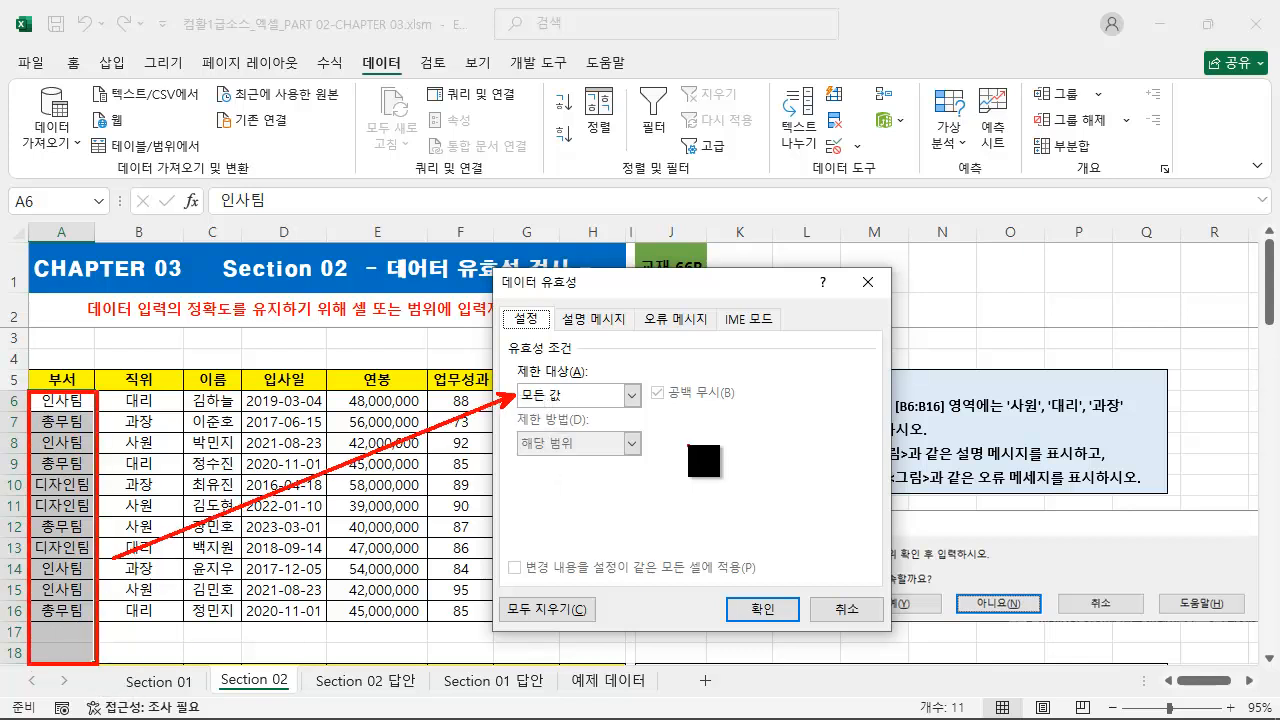
click(612, 400)
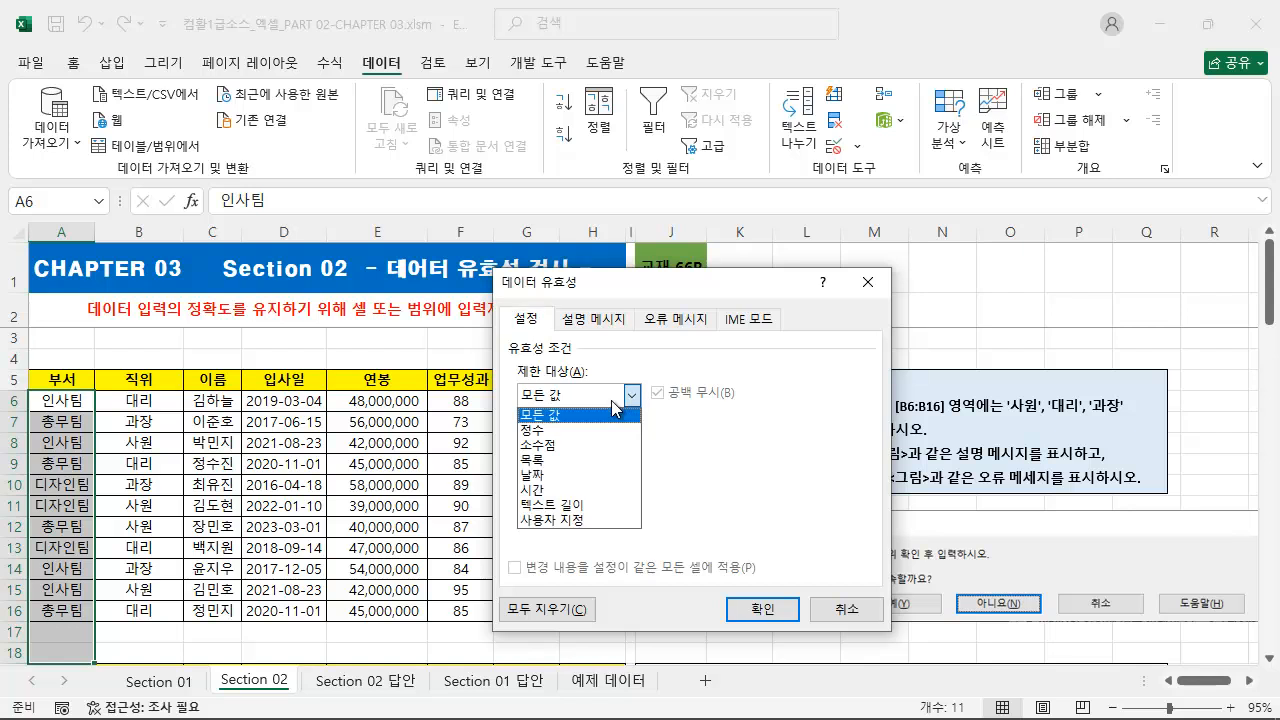
click(587, 462)
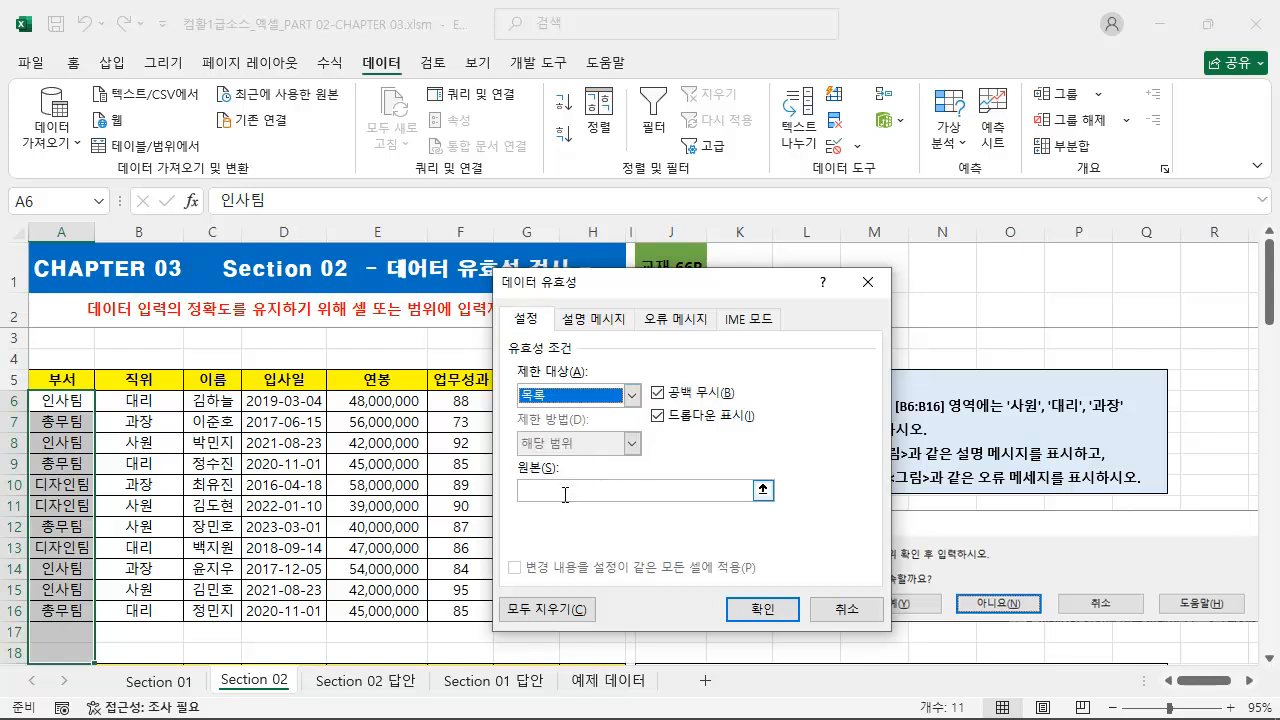
click(567, 493)
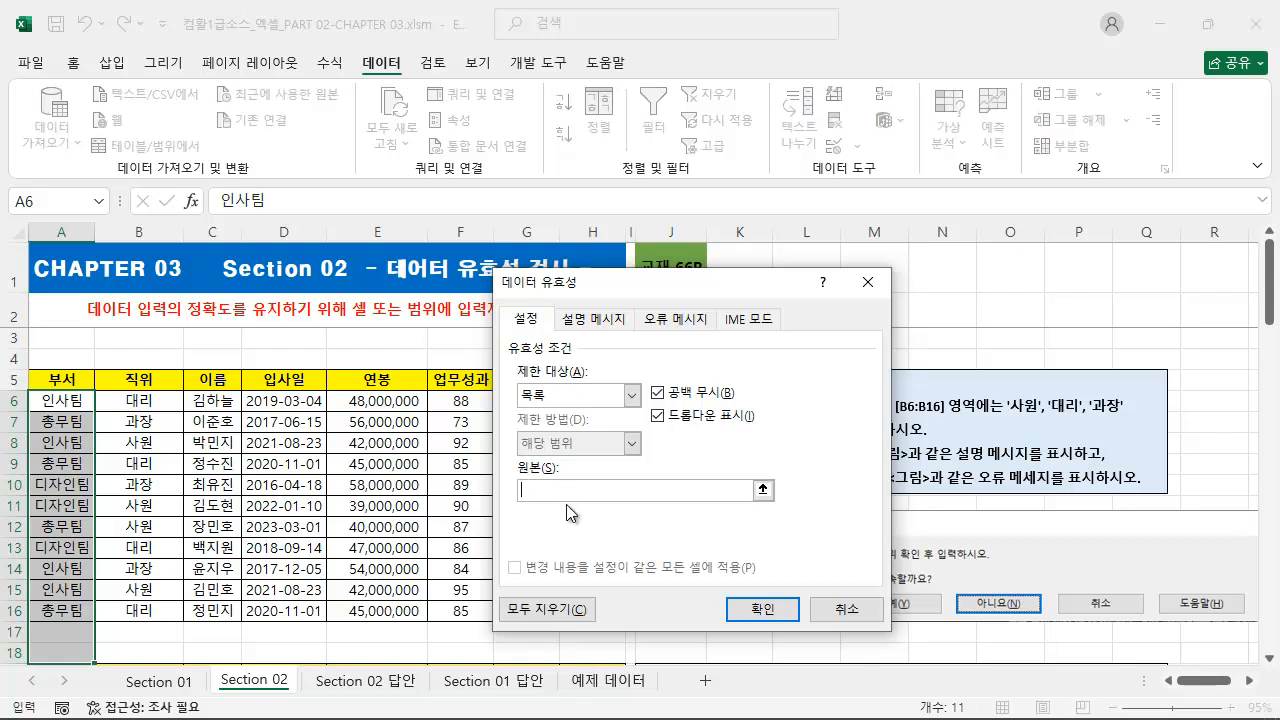
text(ㅇㄴ)
text(인사)
text(팀,총무팀)
text(,디자인팀)
click(750, 612)
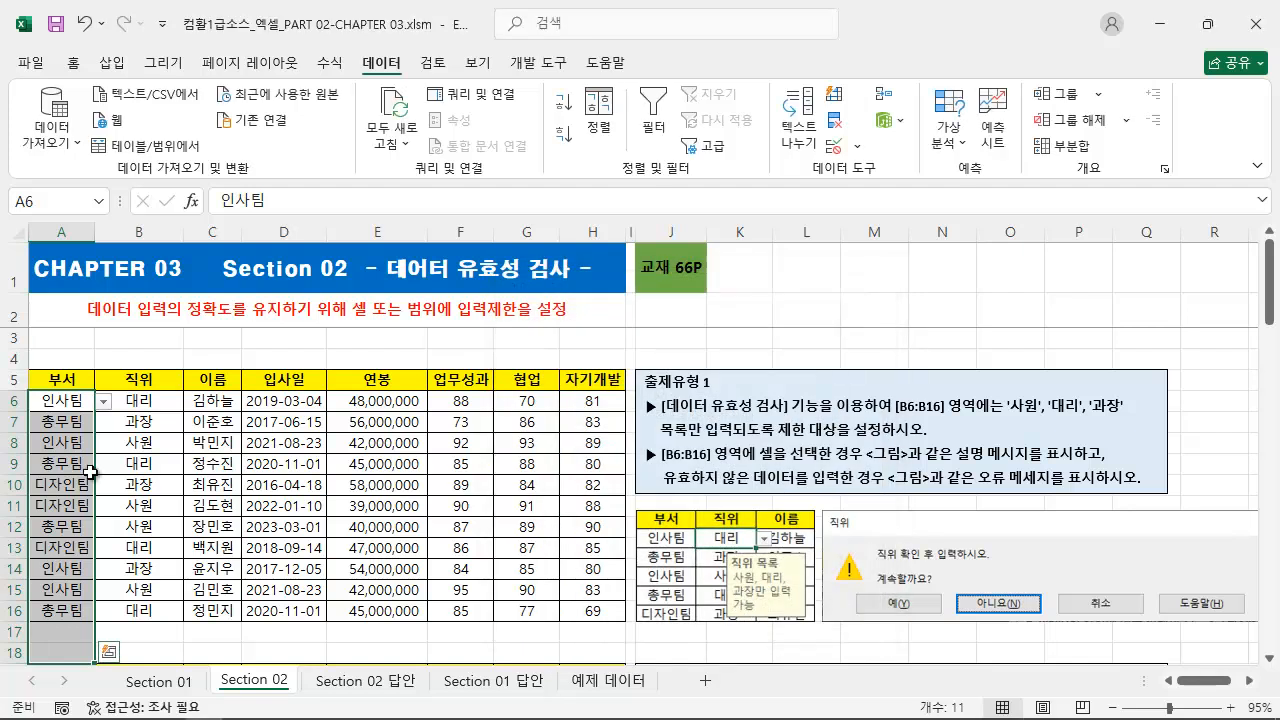
Check the drop-down choices offered in cell A6 and in the empty cell A17.
click(104, 401)
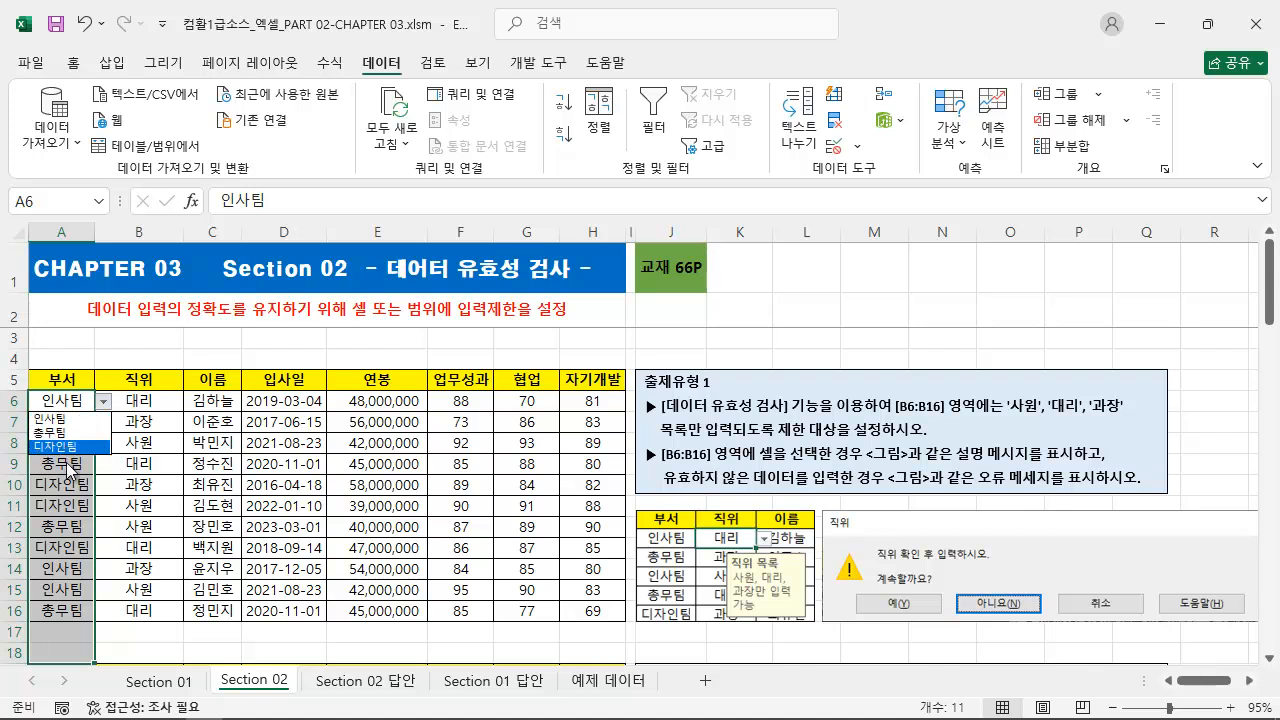
click(84, 645)
click(75, 636)
click(105, 632)
click(106, 633)
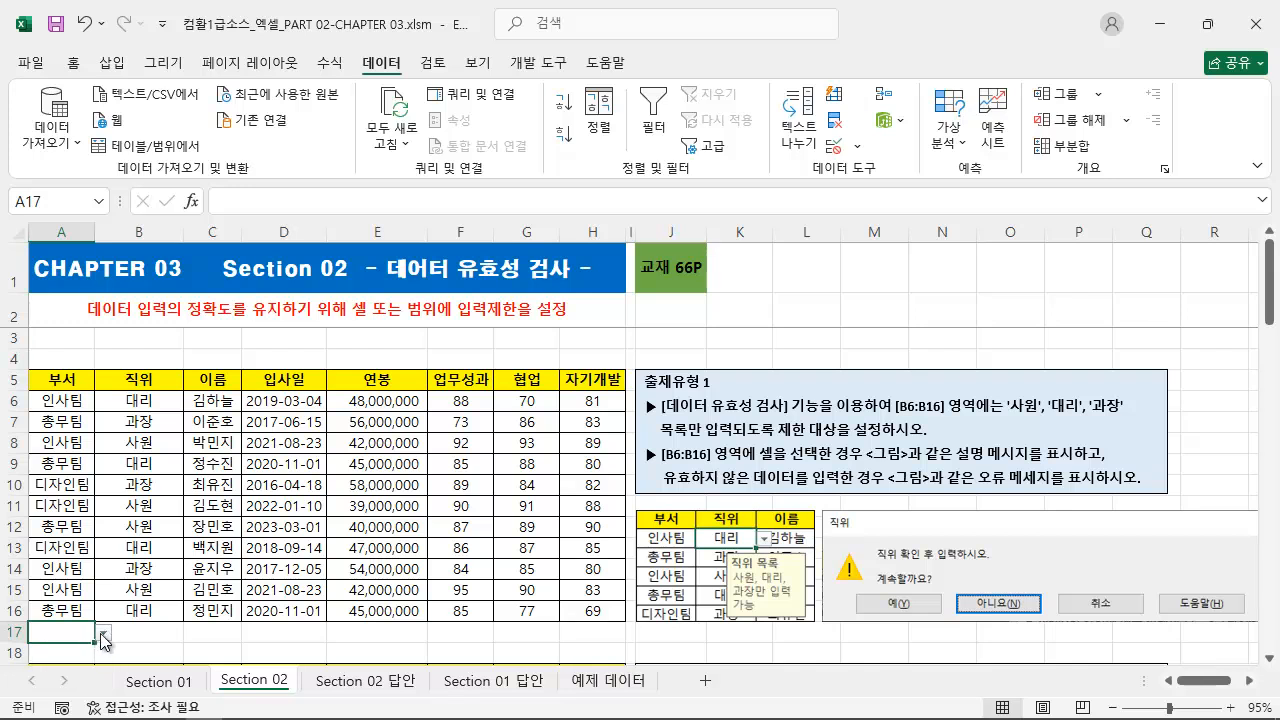
click(104, 632)
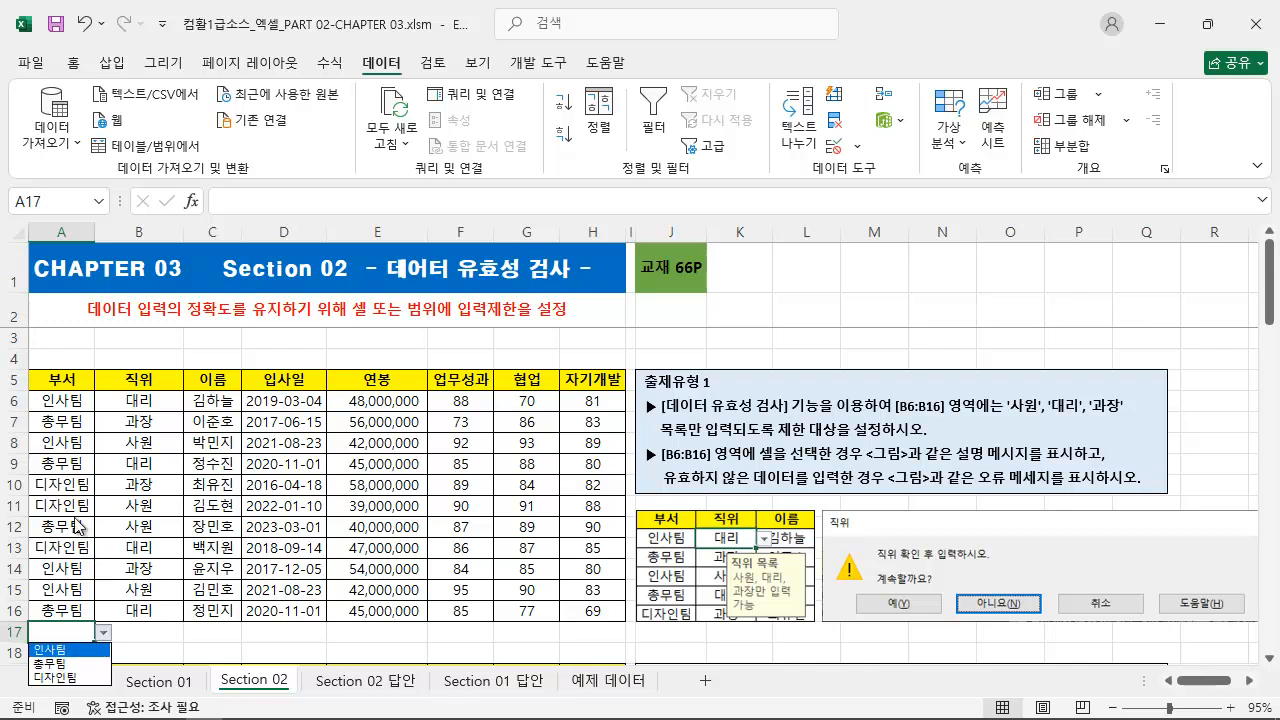
key(Escape)
Try to enter 영업팀 in the 부서 cell A9 and cancel the entry.
click(58, 463)
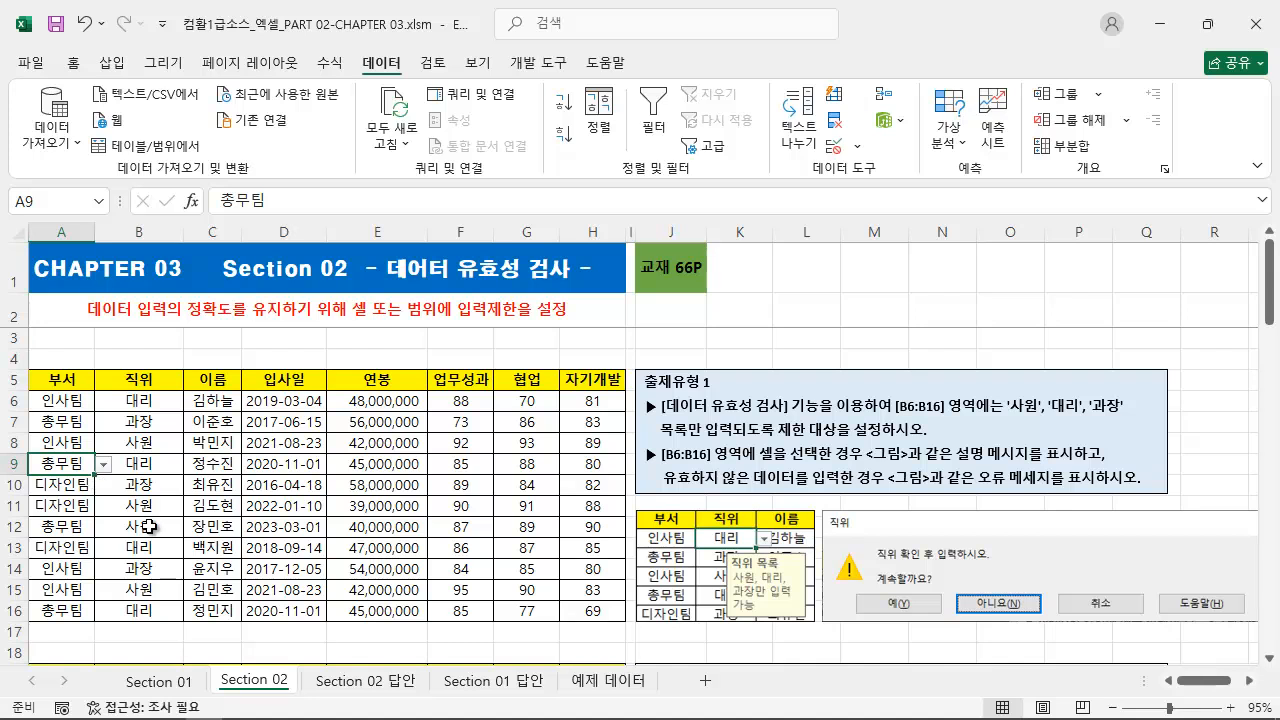
text(영)
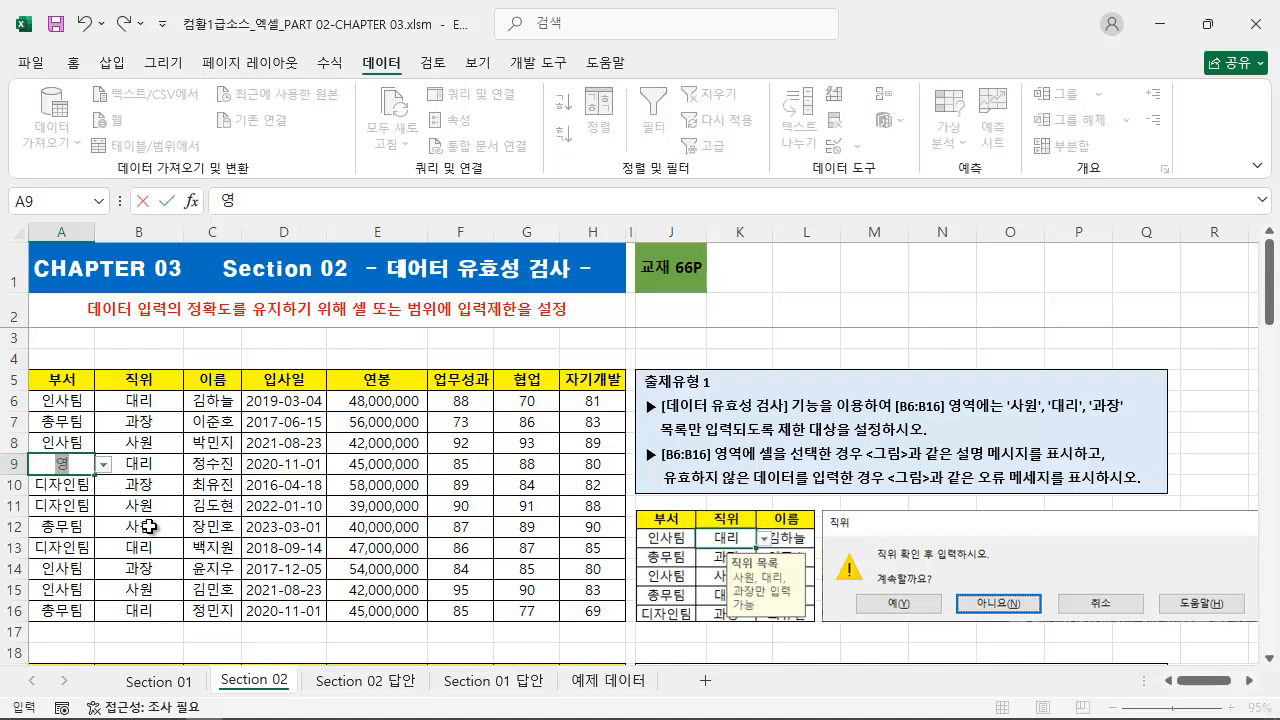
text(어티)
key(Return)
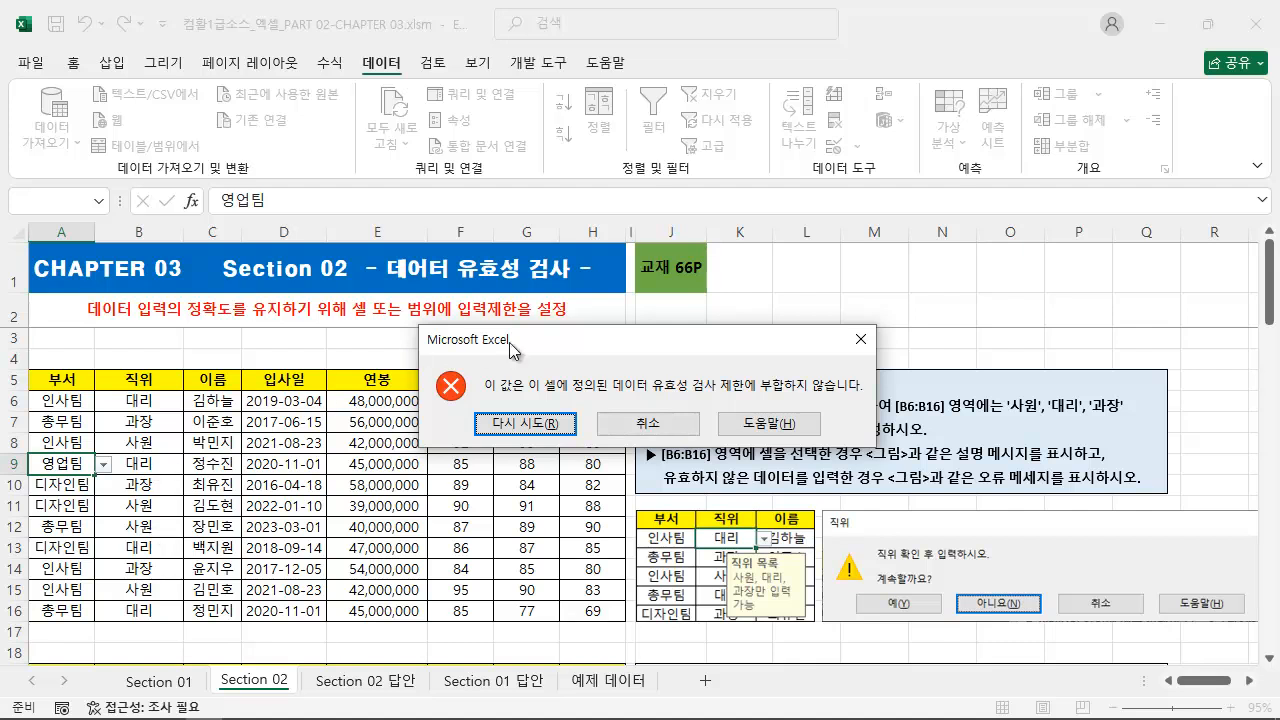
drag(540, 343, 506, 380)
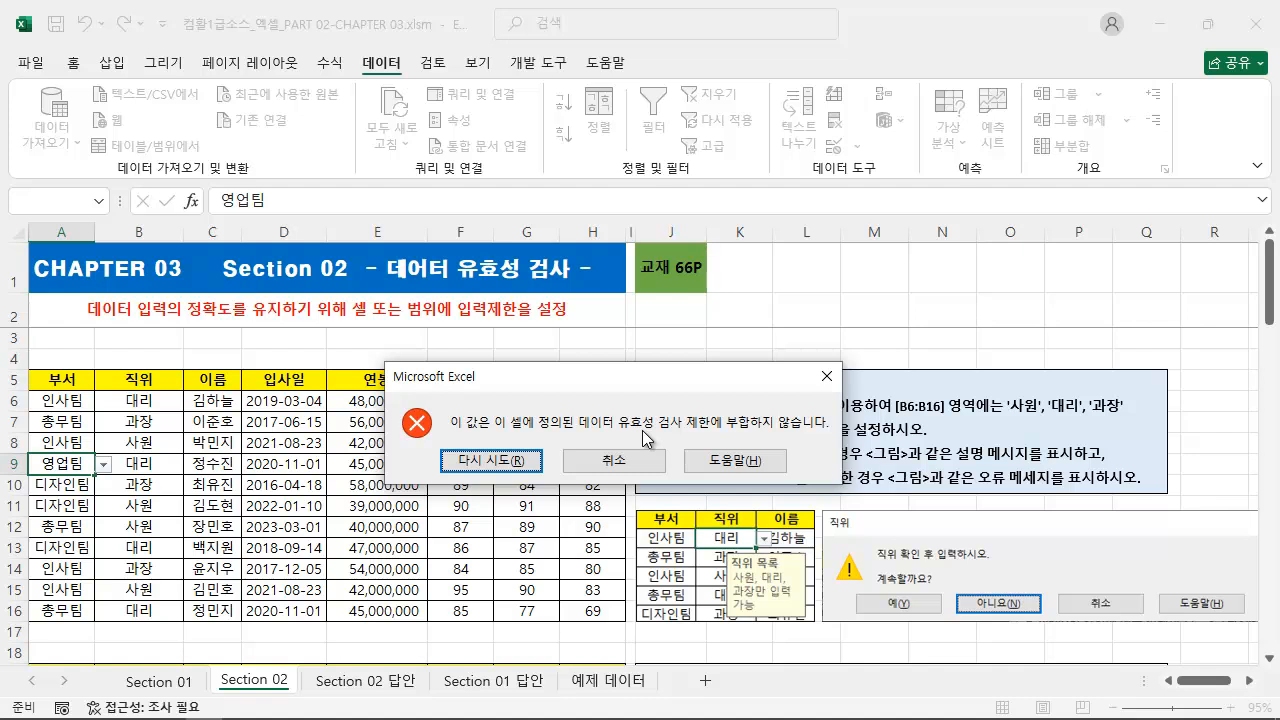
click(614, 461)
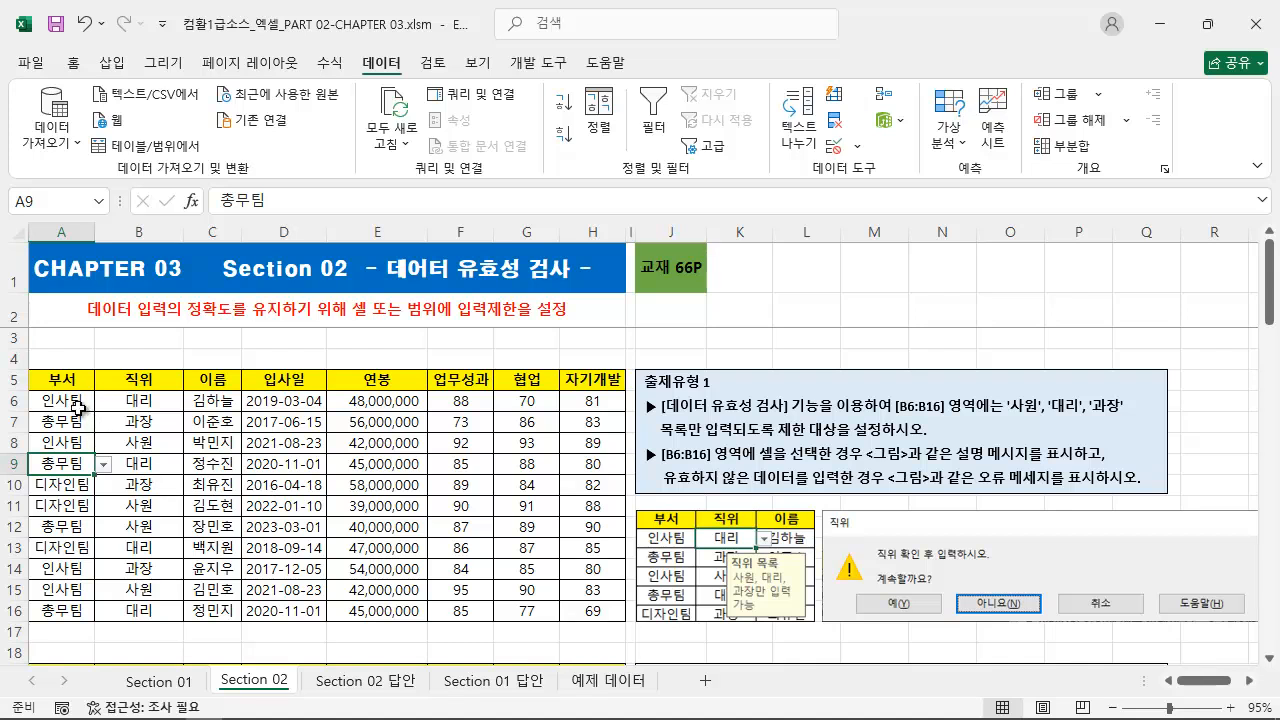
Clear all data validation settings from the 부서 cells starting at A6, and check cells A8 and A12.
drag(74, 404, 77, 655)
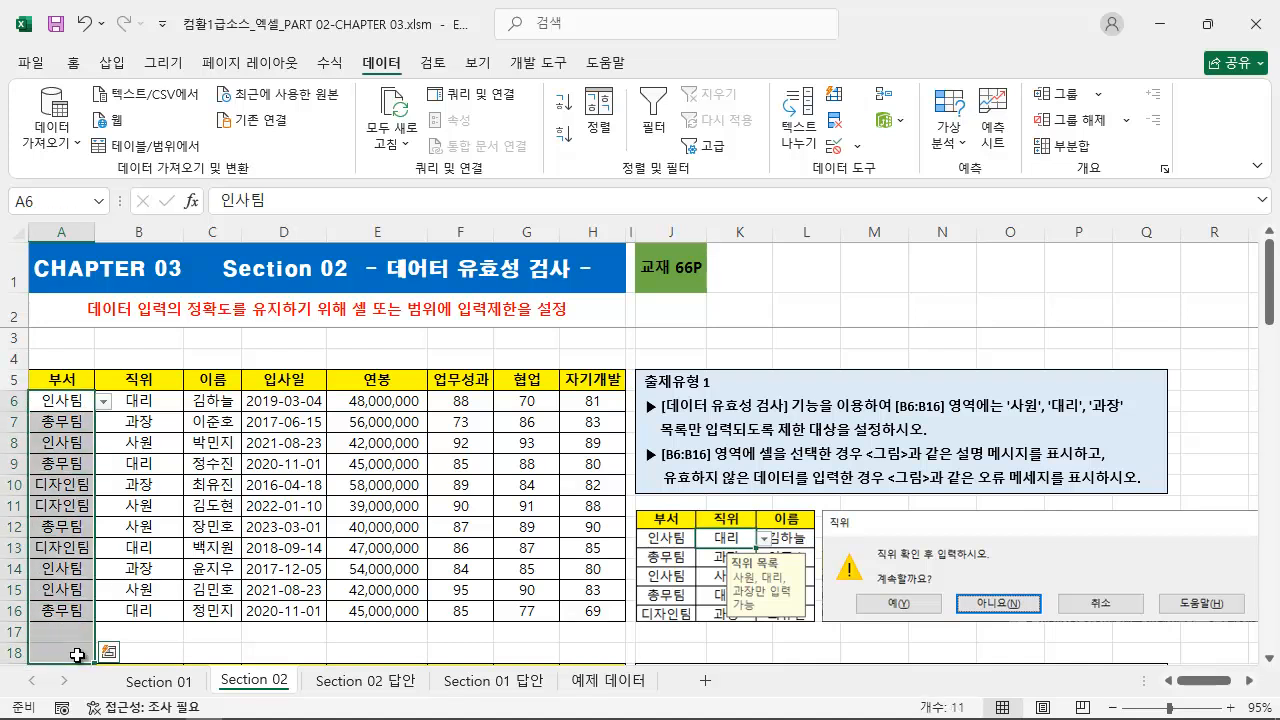
click(834, 147)
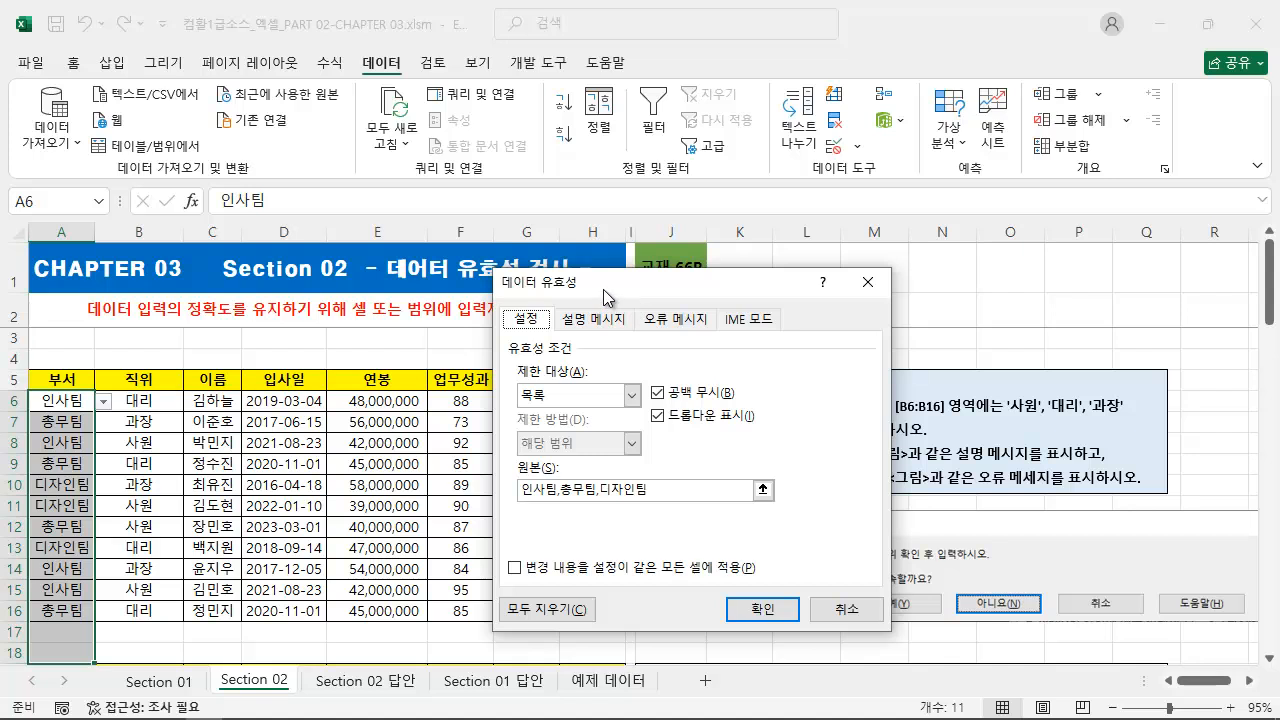
click(535, 609)
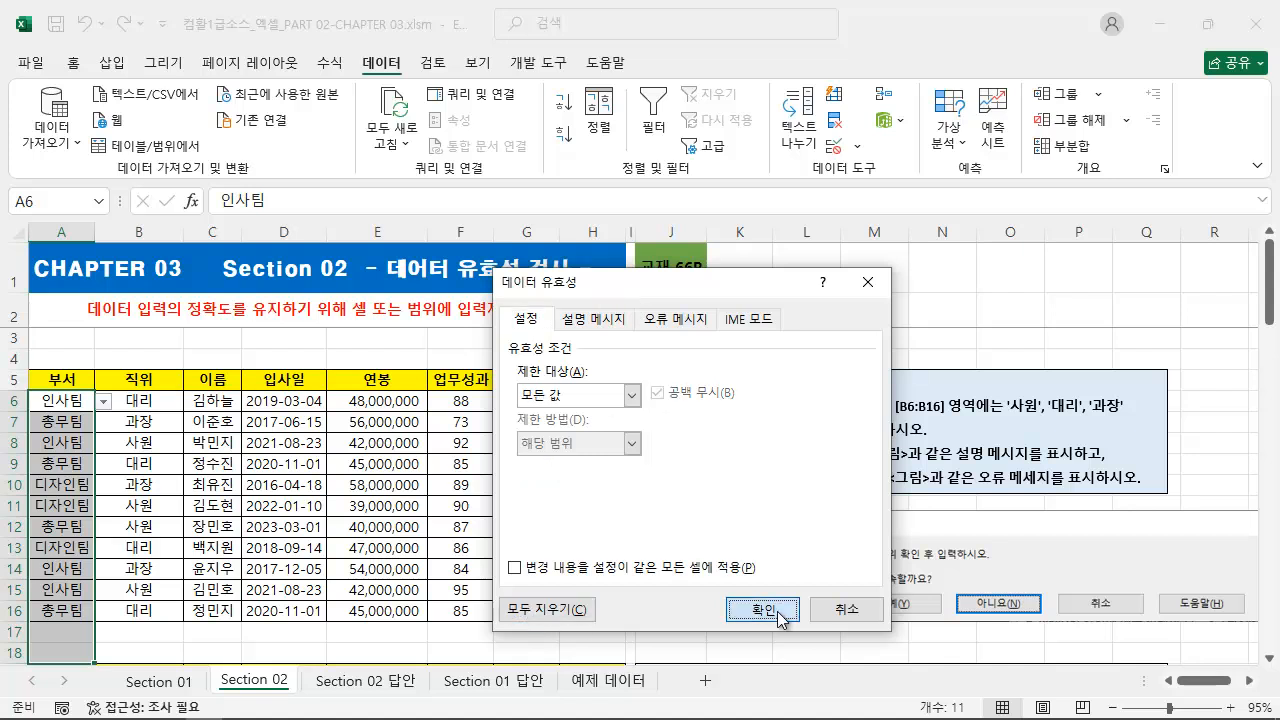
click(763, 609)
click(63, 448)
click(60, 526)
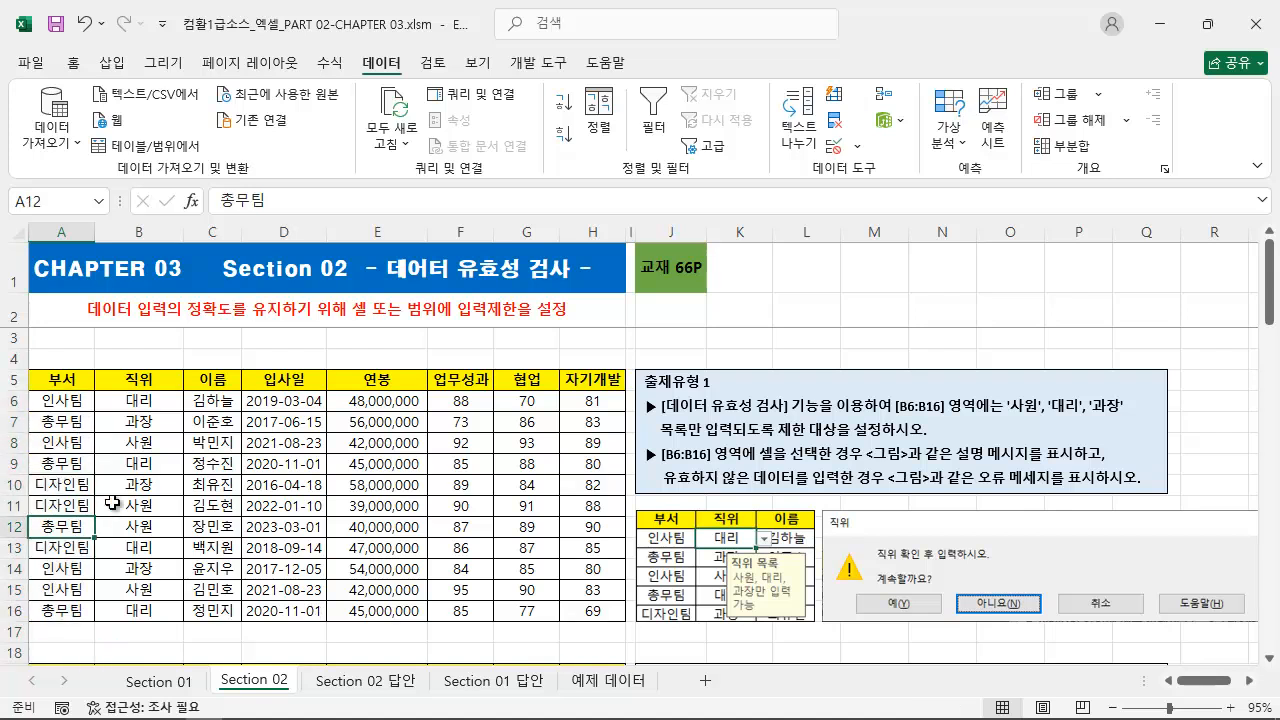
Replace the department in cell A9 with 영업팀.
click(856, 149)
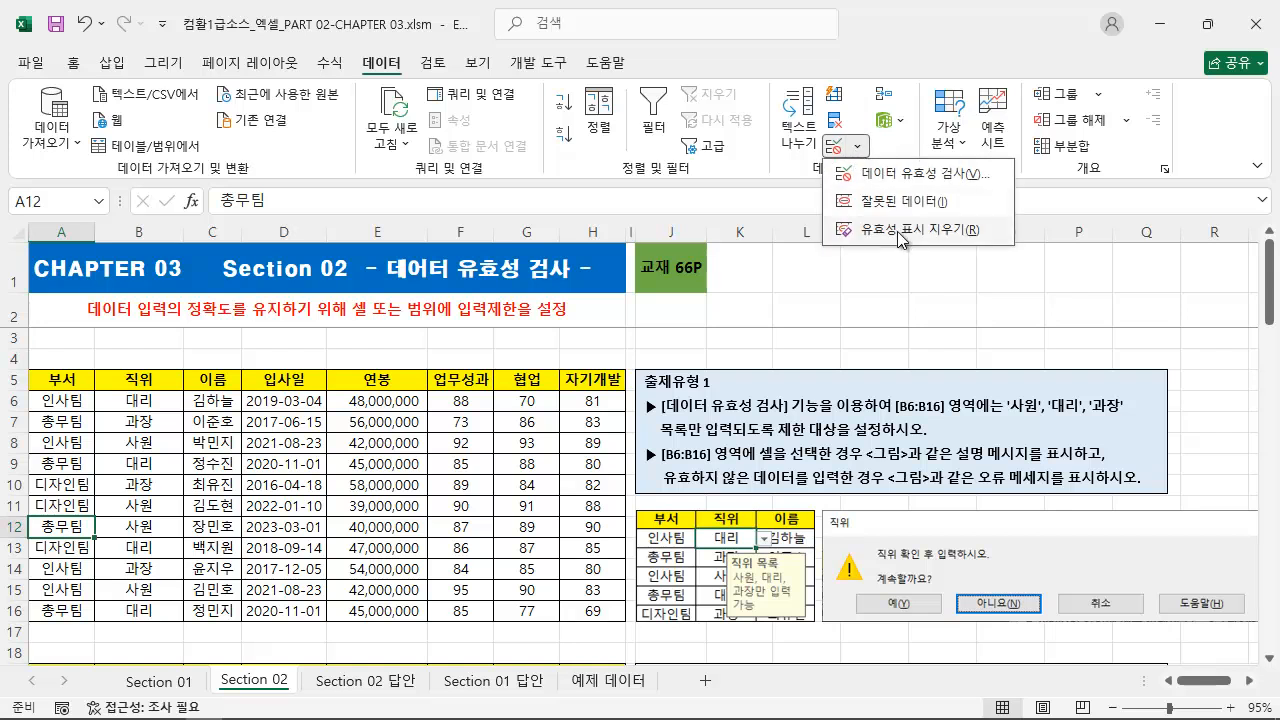
click(60, 426)
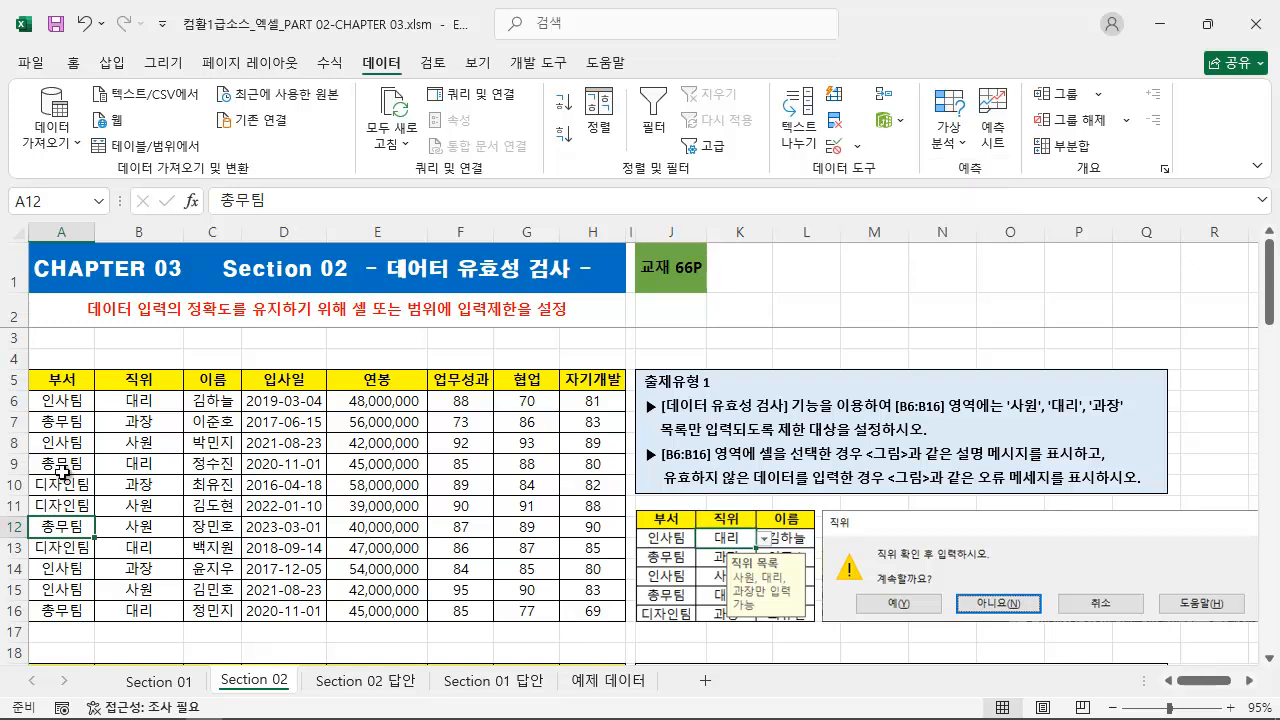
click(66, 463)
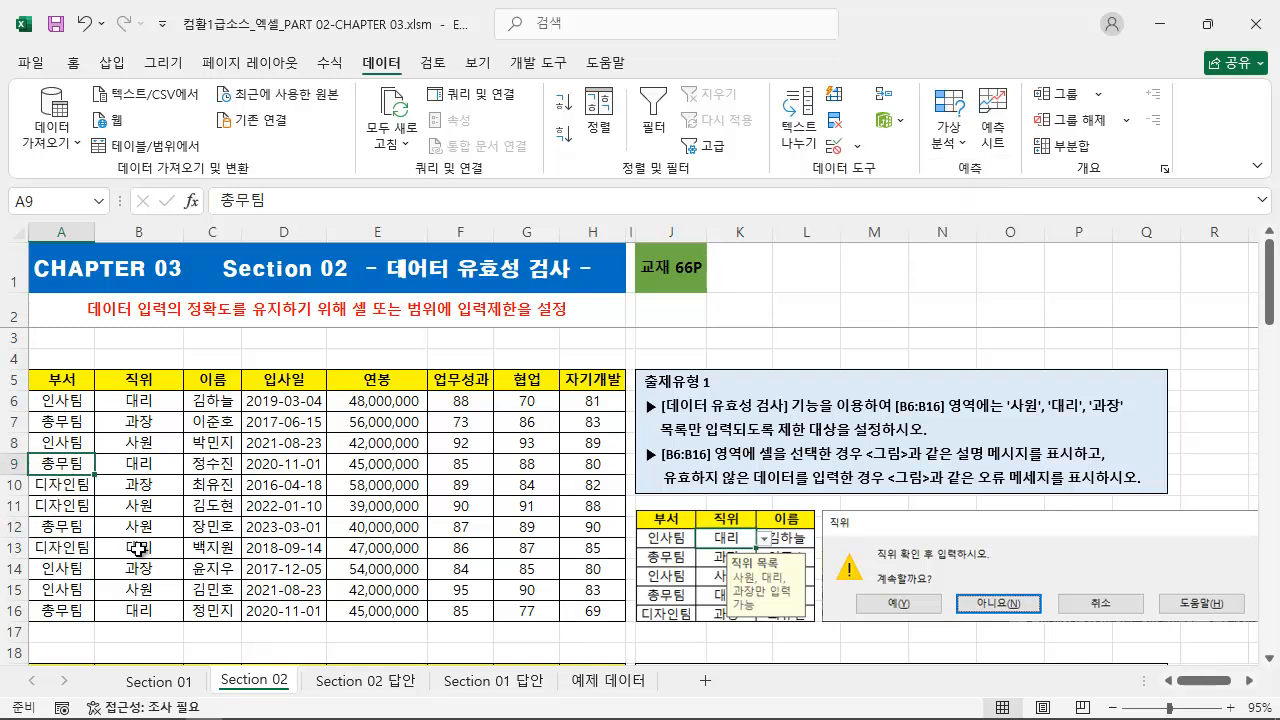
text(영업팀)
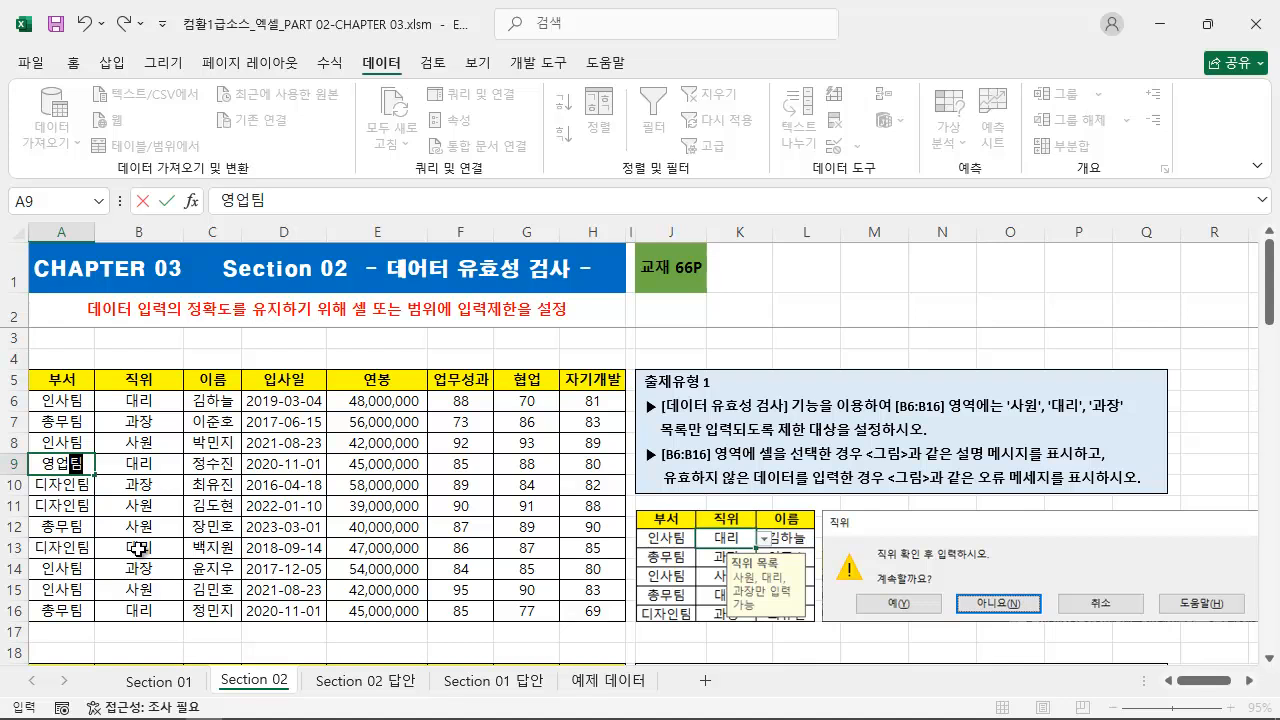
key(Return)
Restrict the 부서 cells from A6 down to a 목록 validation with the source 인사팀,총무팀,디자인팀.
drag(62, 400, 44, 656)
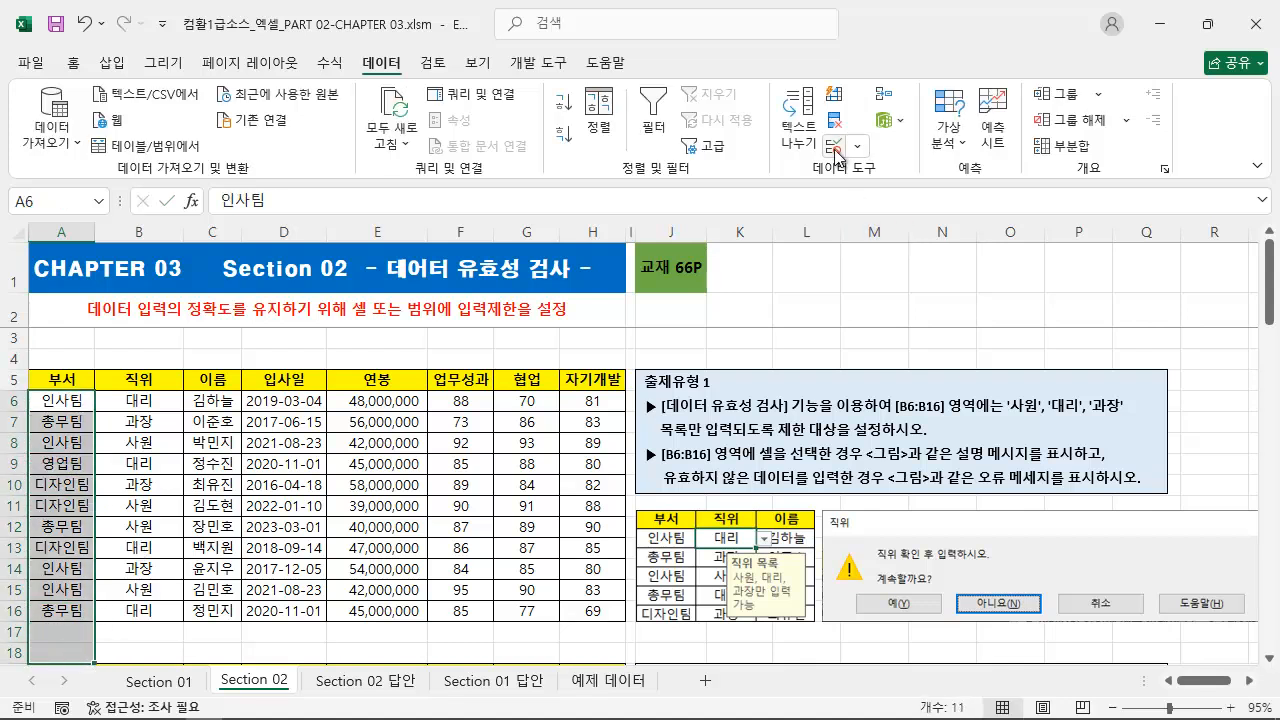
click(833, 145)
click(571, 397)
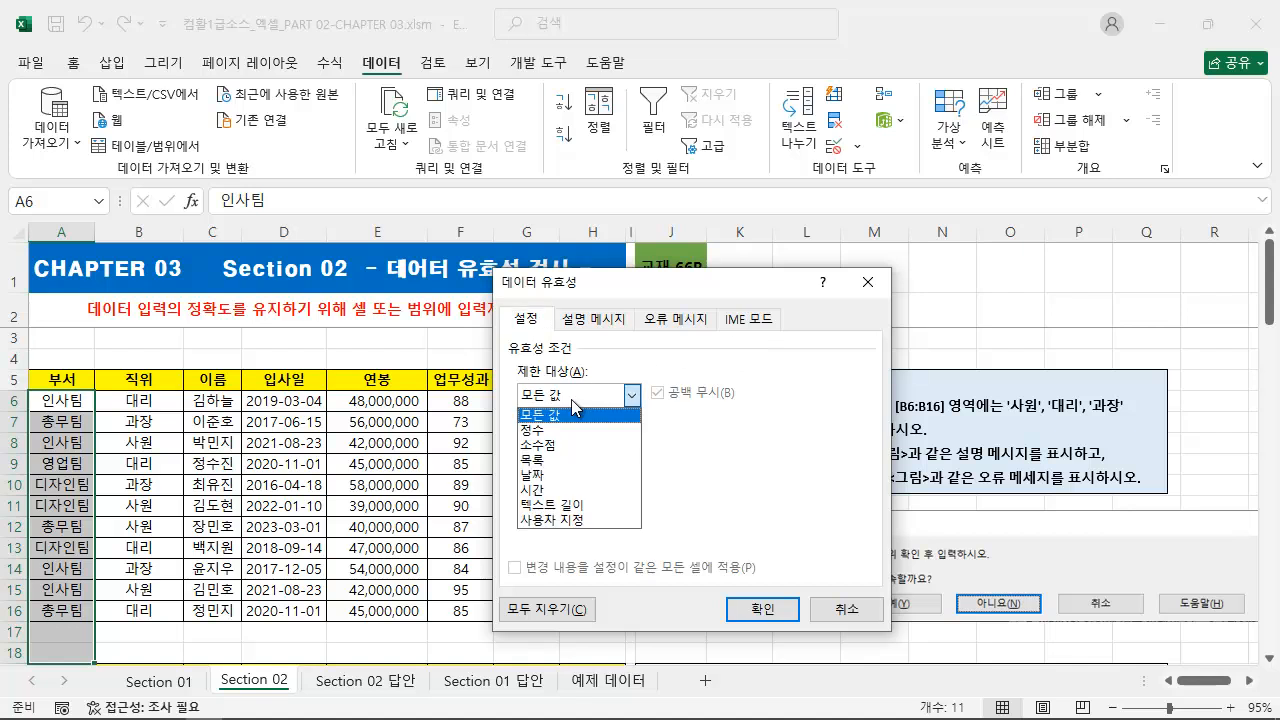
click(562, 460)
click(578, 488)
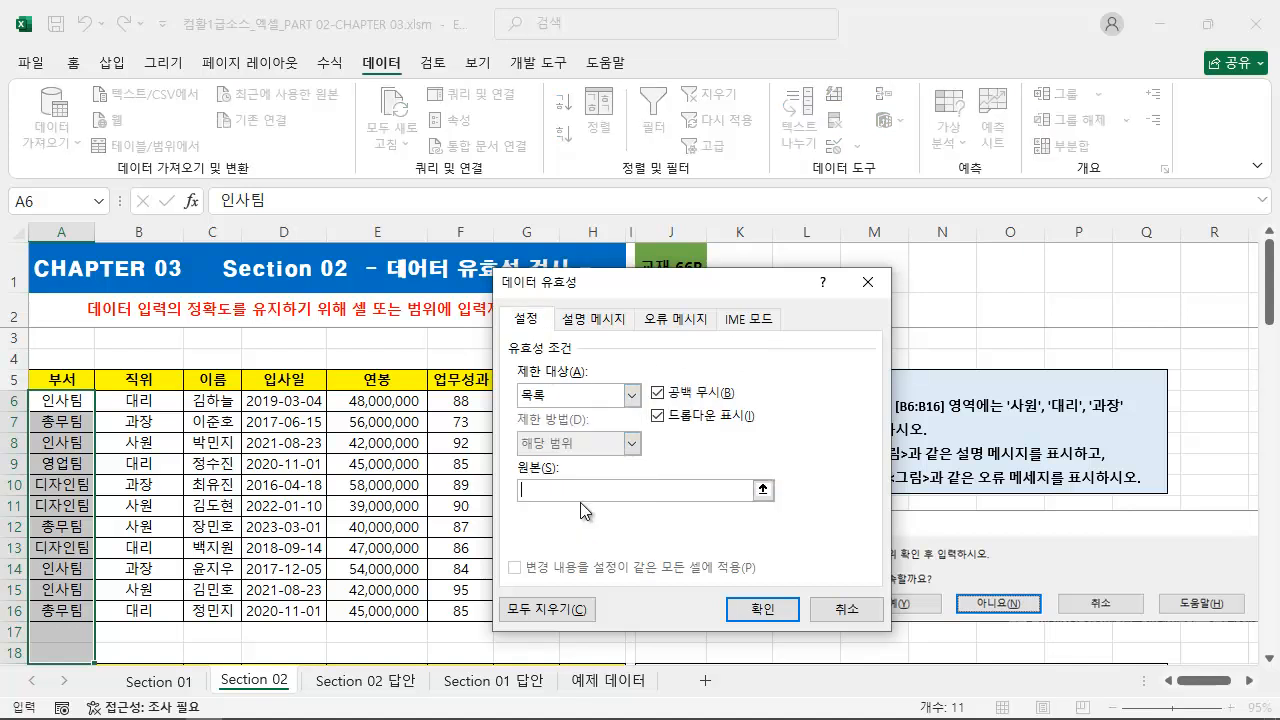
text(인사팀,총무팀,디자인팀)
click(763, 612)
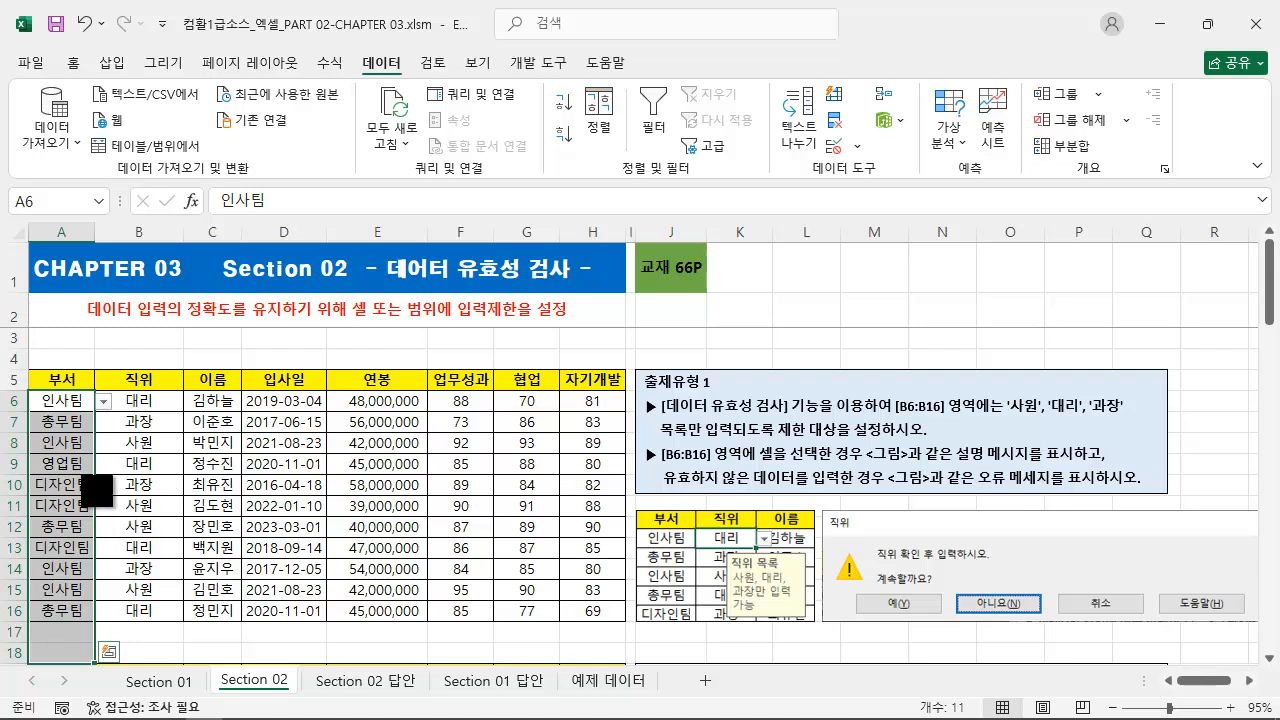
mouse_move(32, 454)
mouse_down()
mouse_move(65, 480)
mouse_move(97, 473)
mouse_up()
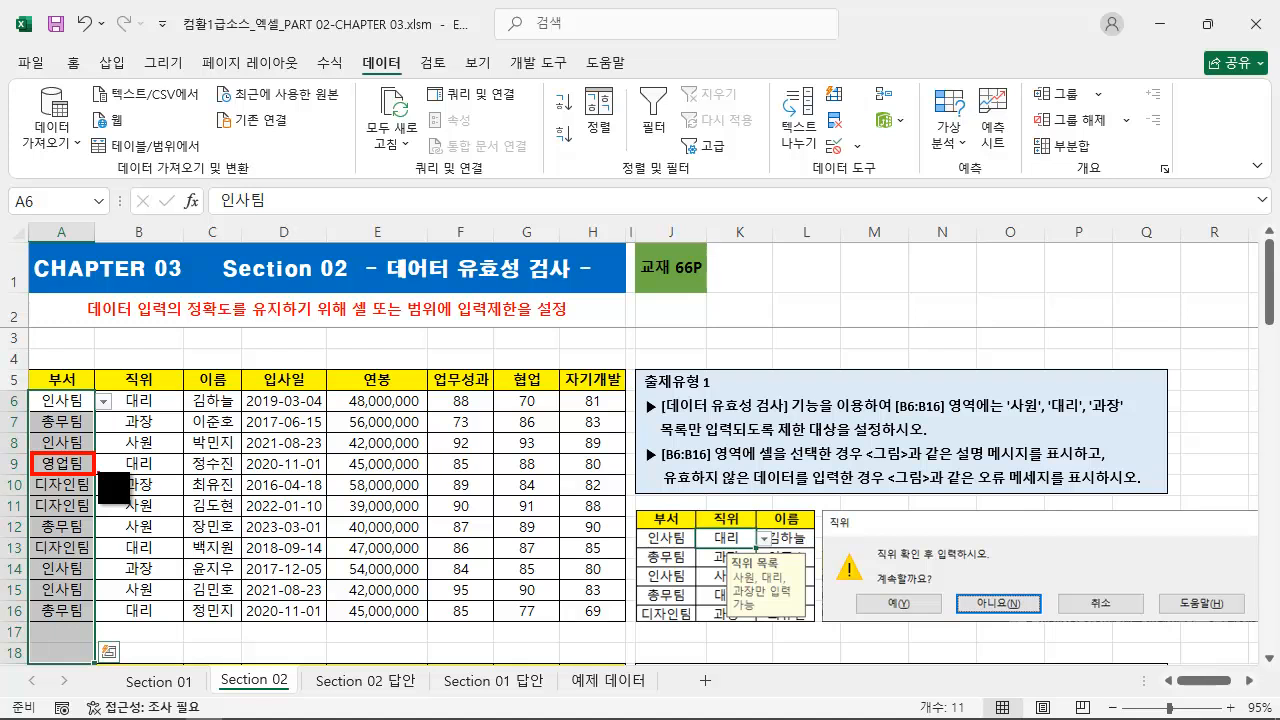
key(Escape)
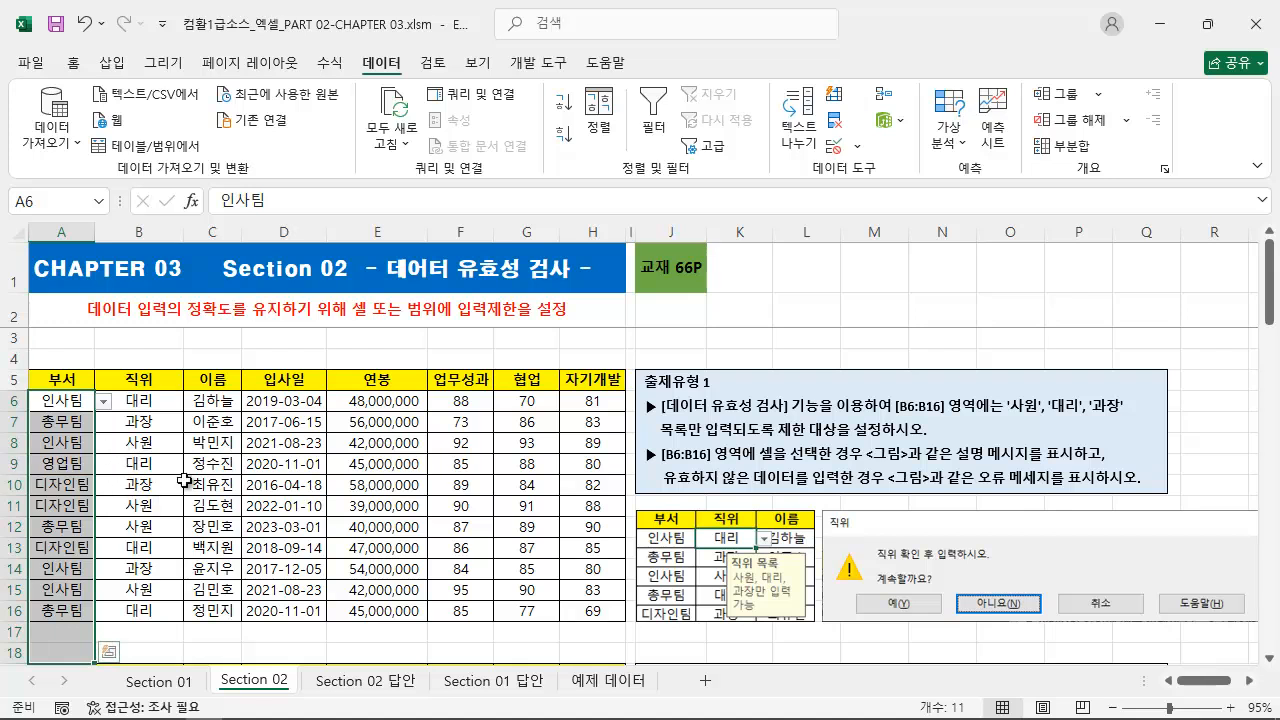
Circle the invalid data in the sheet and clear the validation circles again.
click(858, 147)
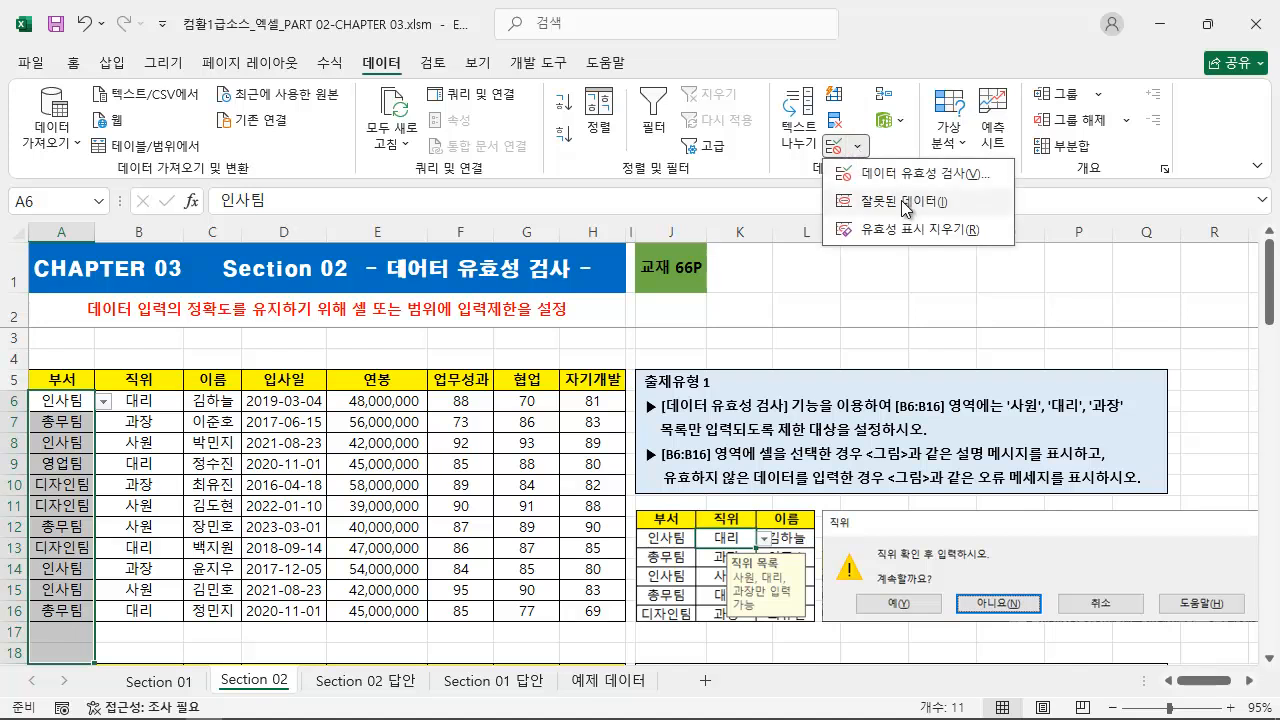
click(903, 201)
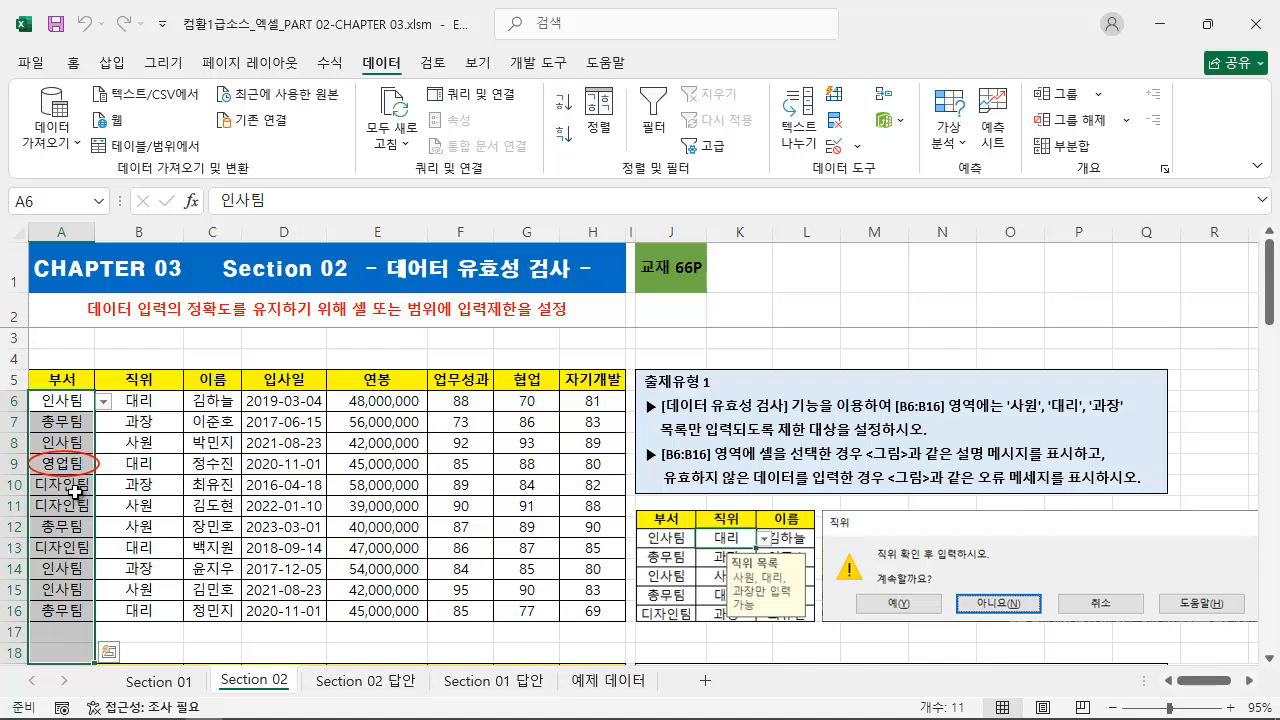
click(857, 146)
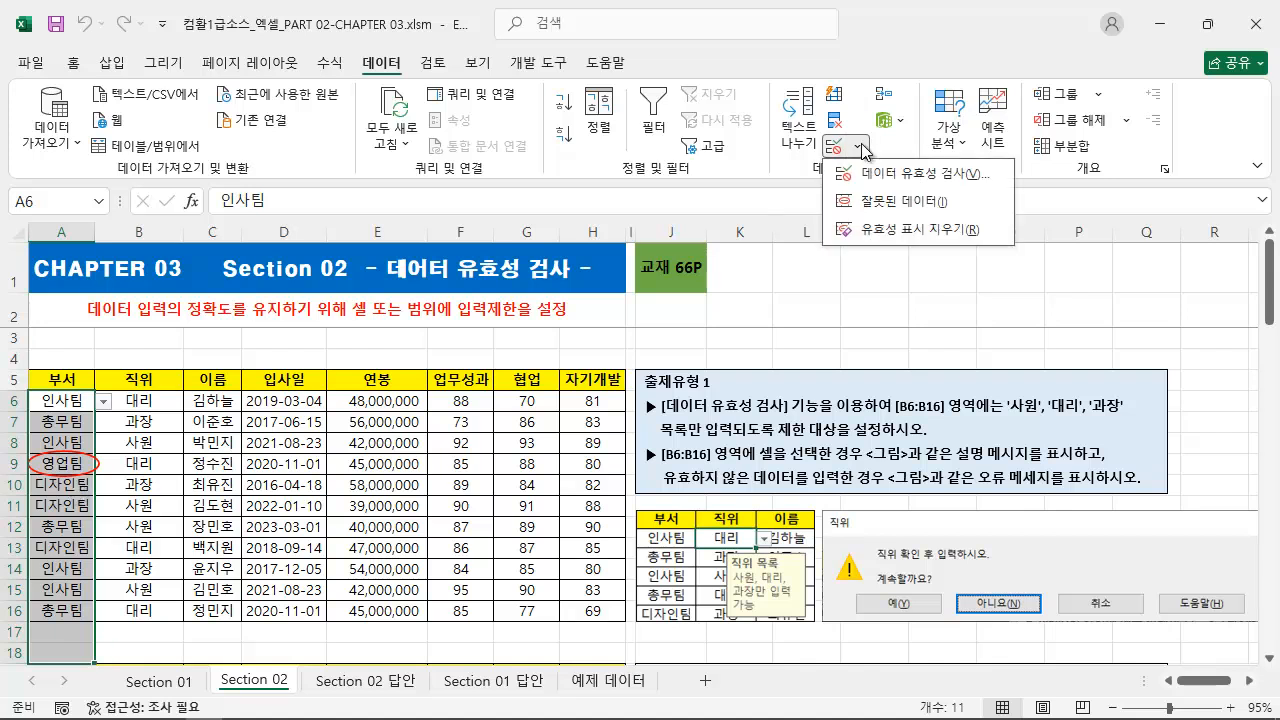
click(907, 230)
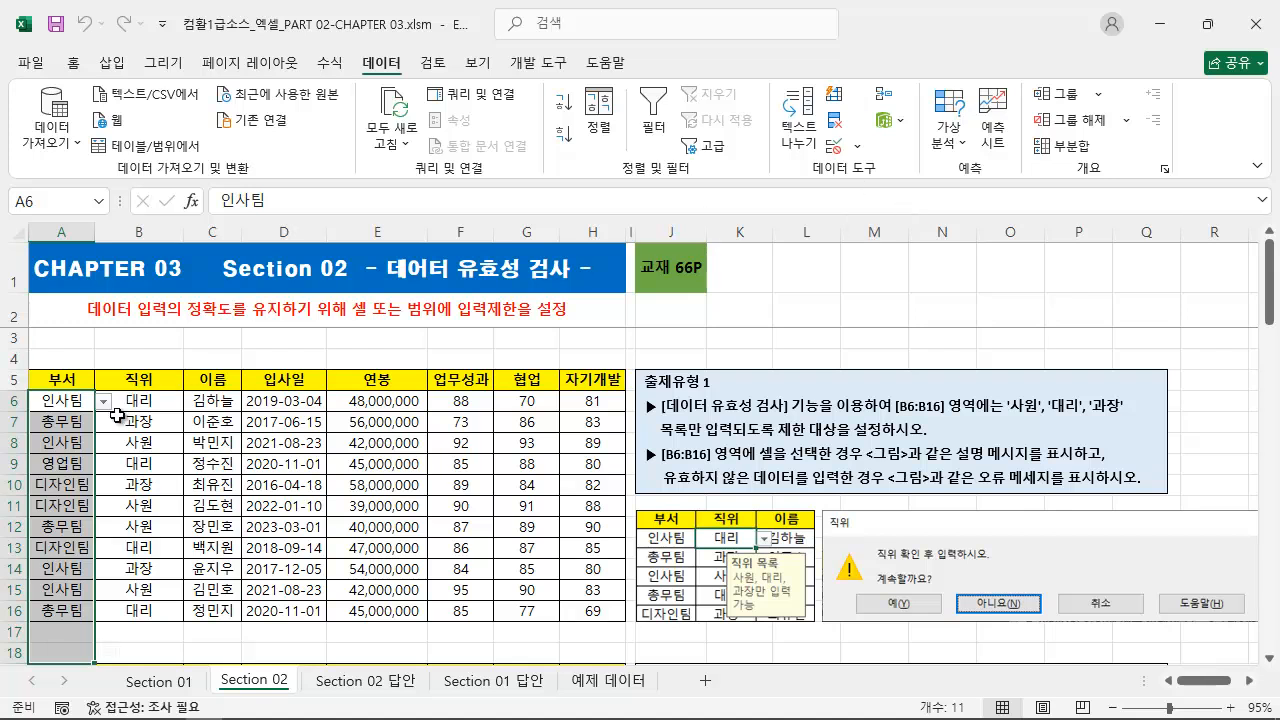
Remove every validation setting from the selected 부서 cells and apply the change.
click(835, 150)
click(527, 612)
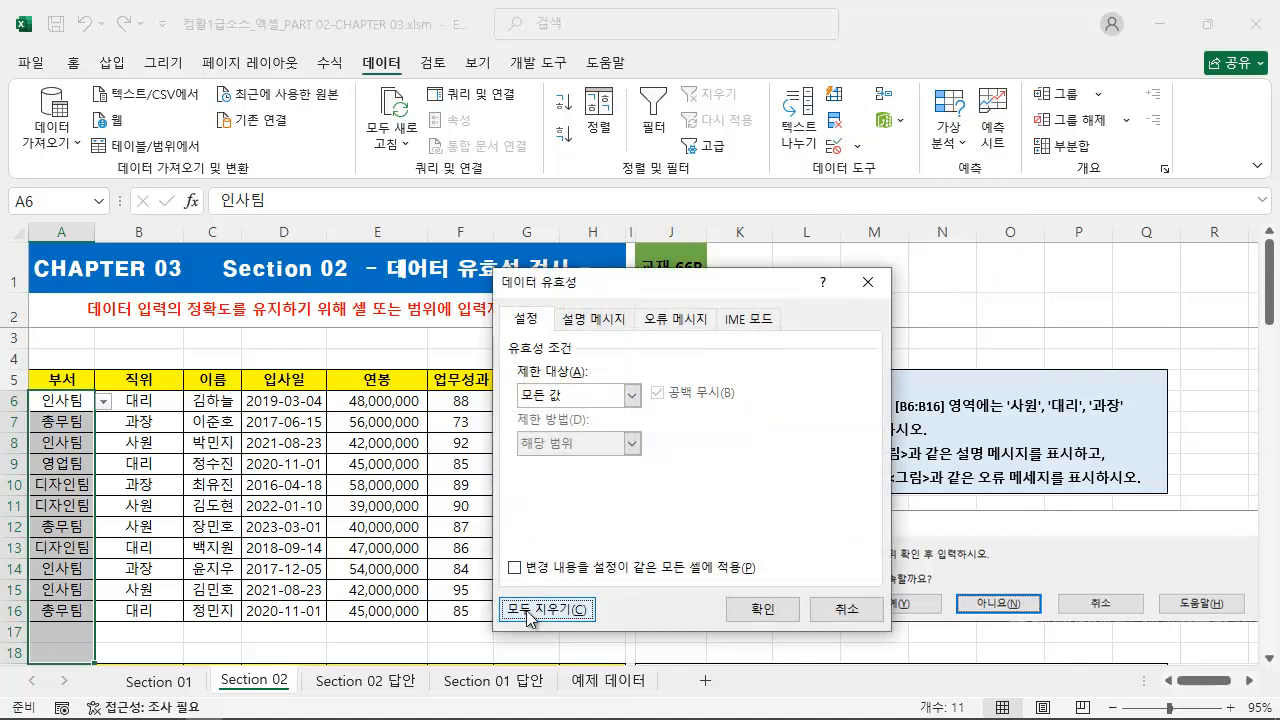
click(758, 609)
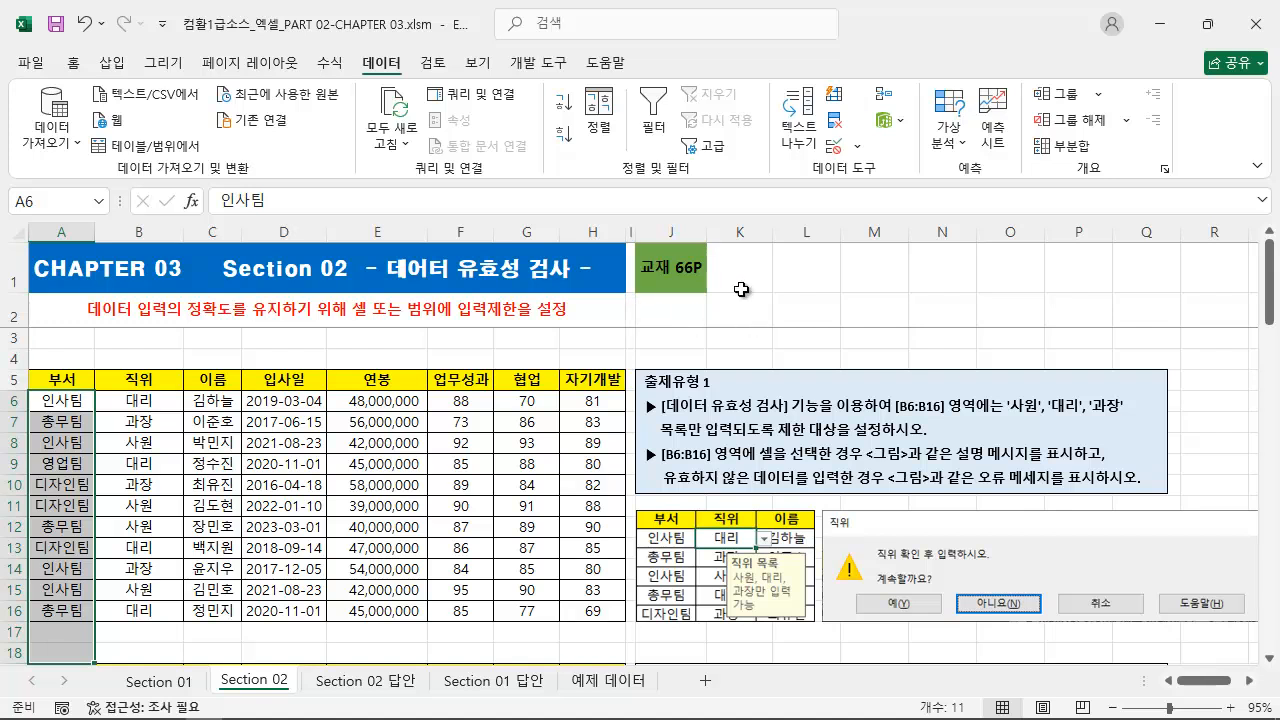
drag(634, 369, 727, 392)
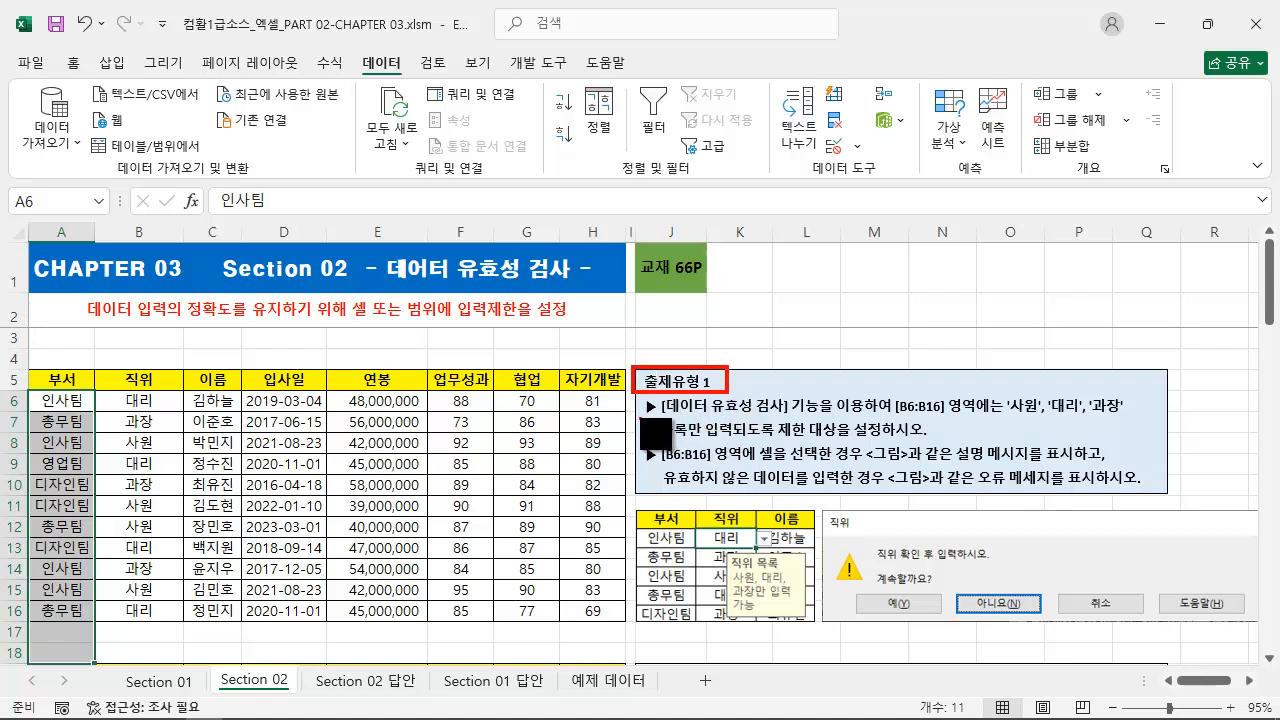
drag(641, 418, 1126, 415)
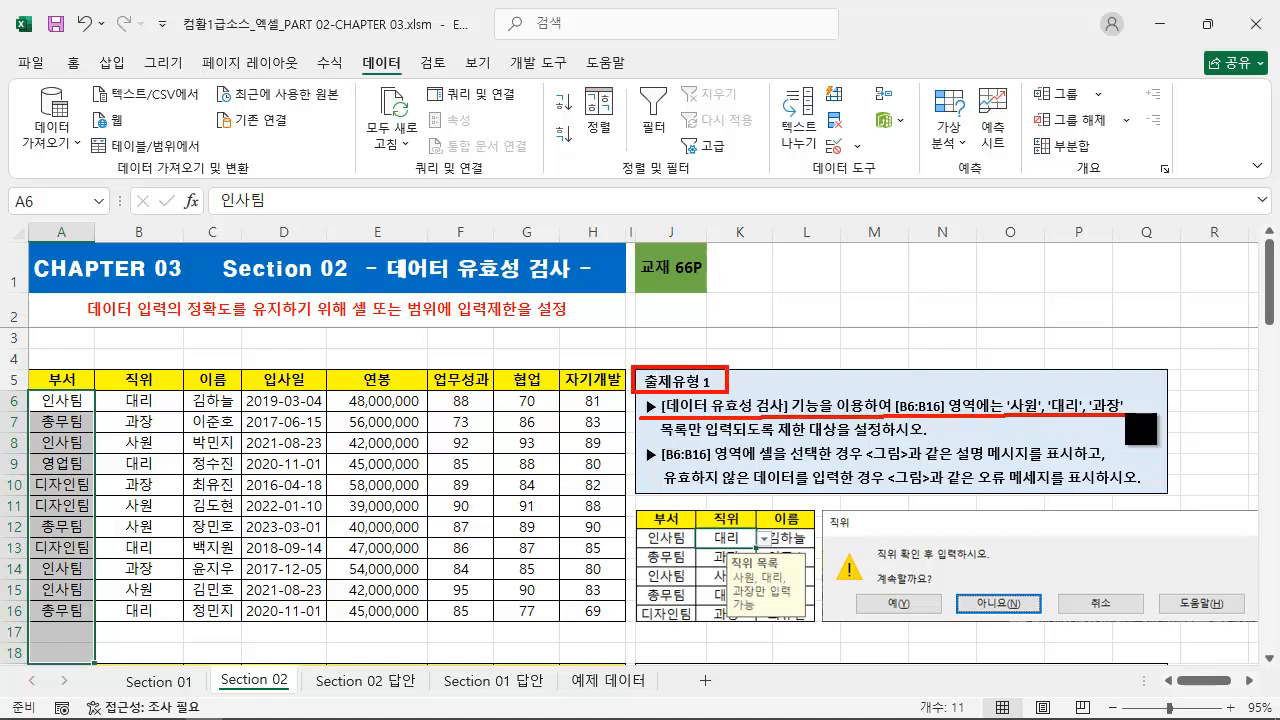
drag(648, 446, 926, 443)
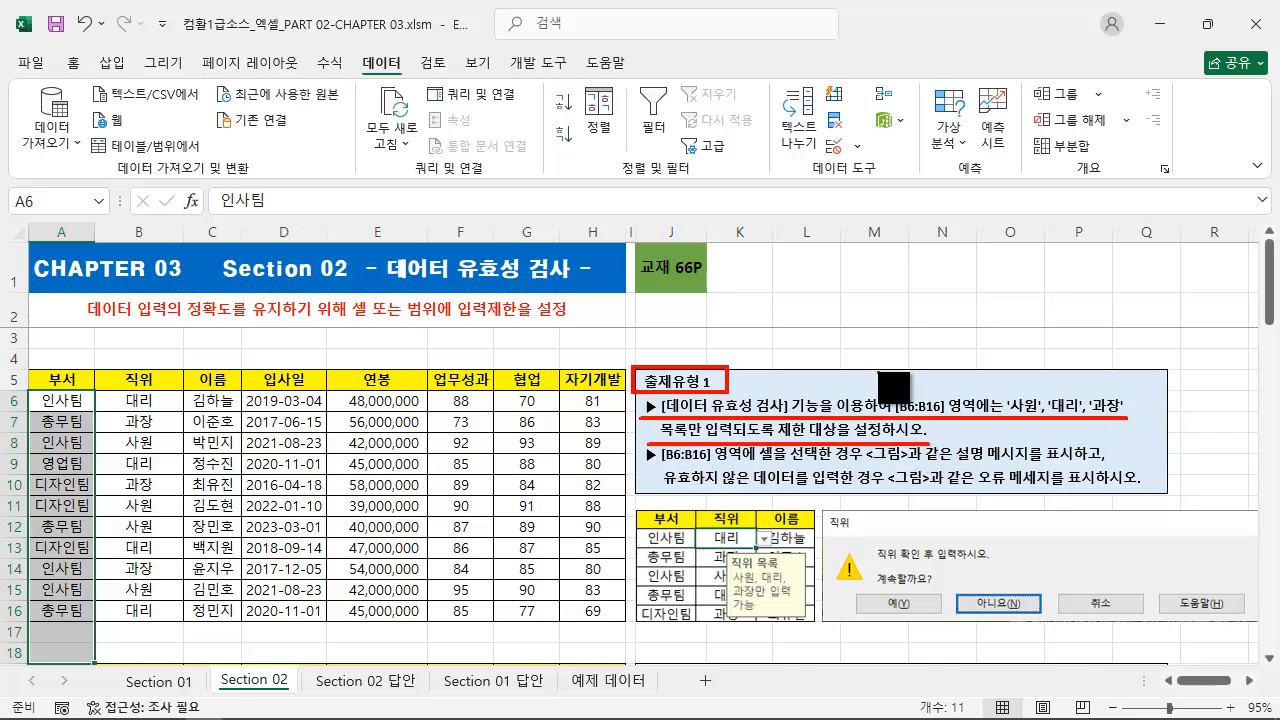
key(Escape)
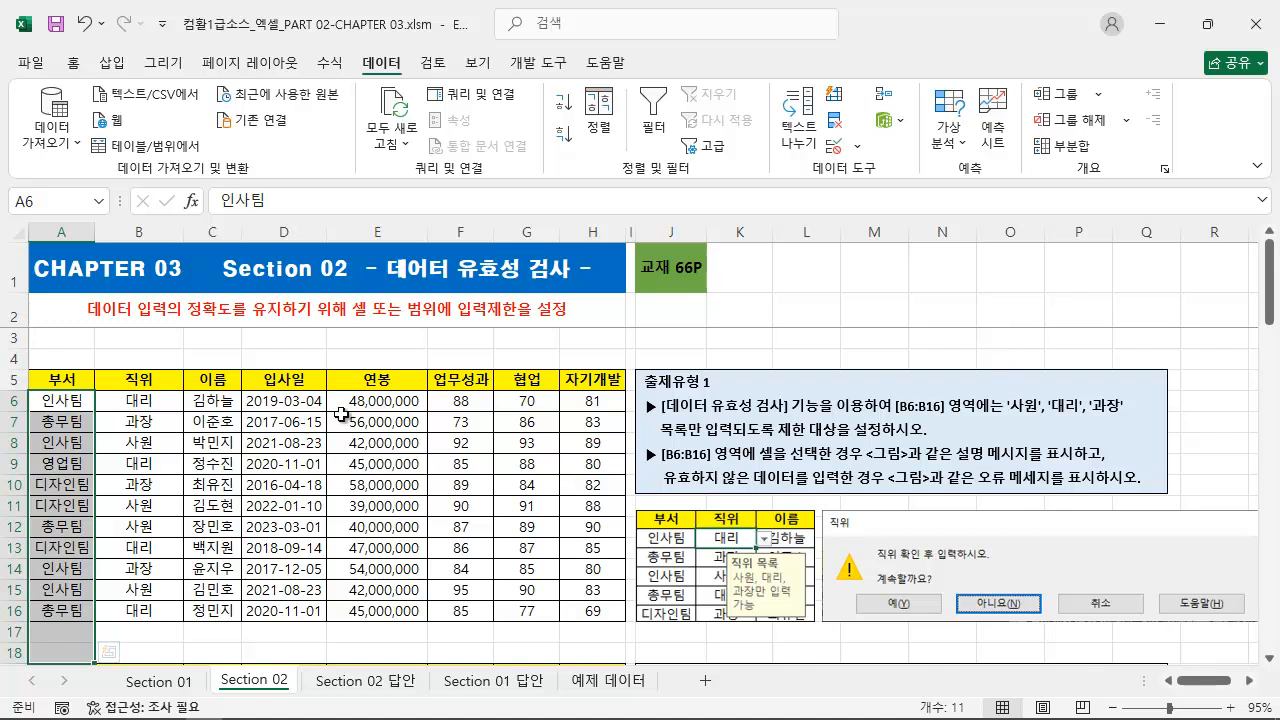
Set a 목록 validation with the source 사원,대리,과장 for the 직위 cells B6:B16.
drag(150, 400, 134, 620)
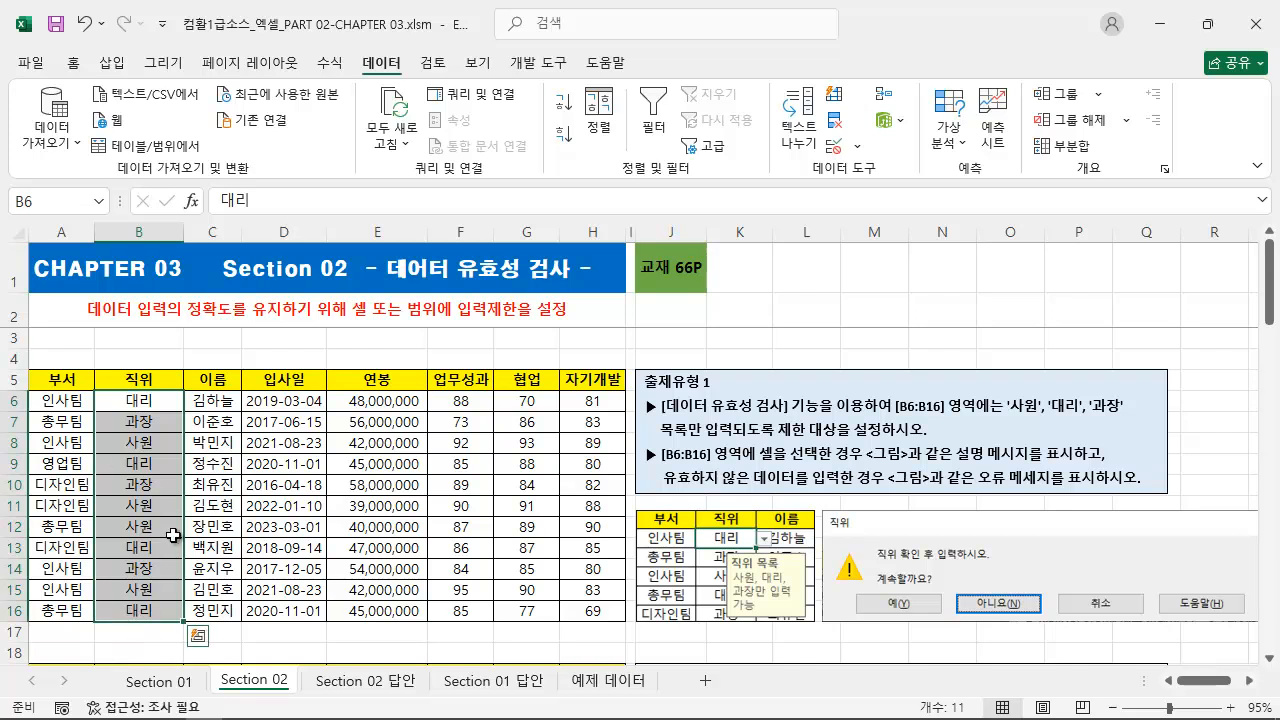
click(831, 148)
drag(743, 282, 487, 278)
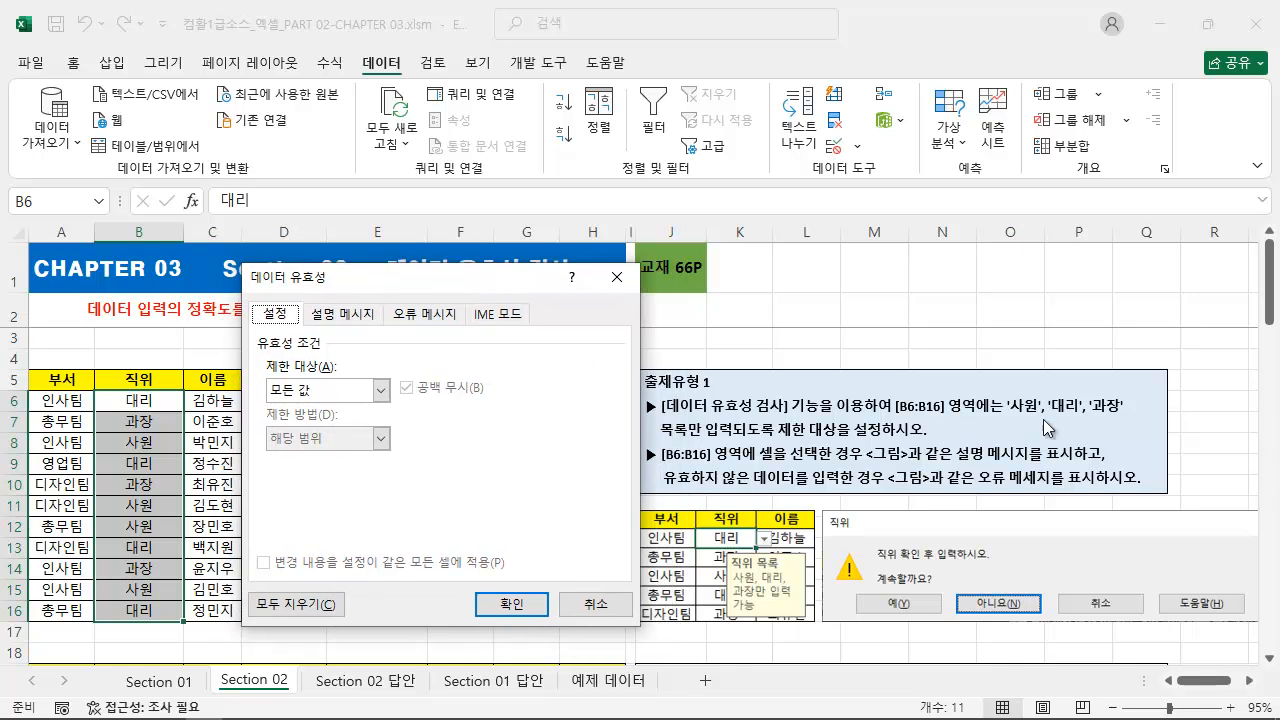
click(328, 392)
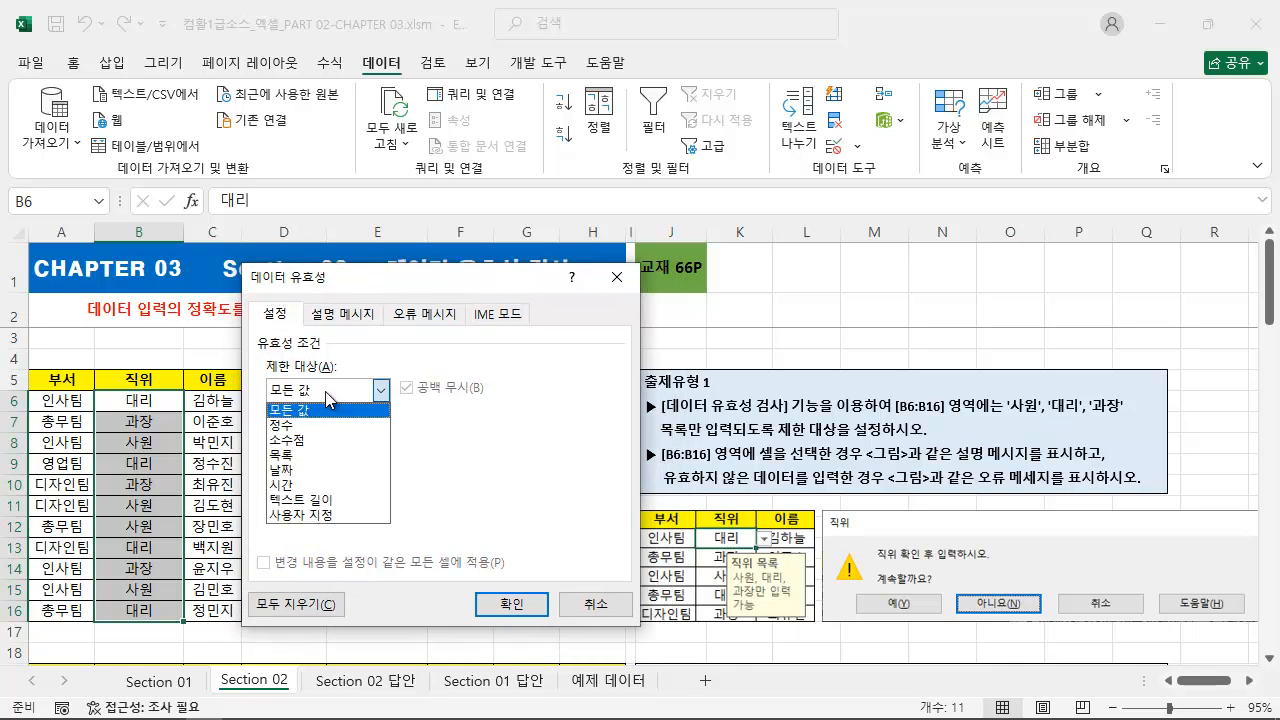
click(313, 456)
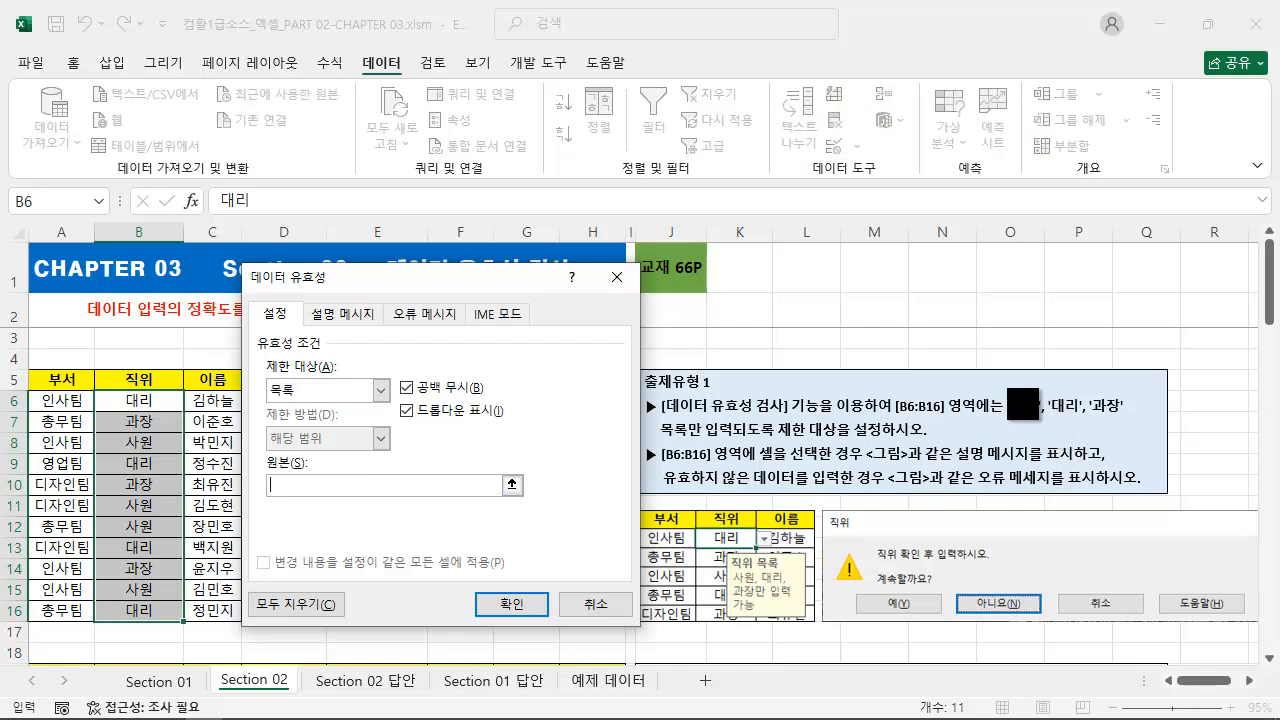
drag(1003, 393, 1143, 413)
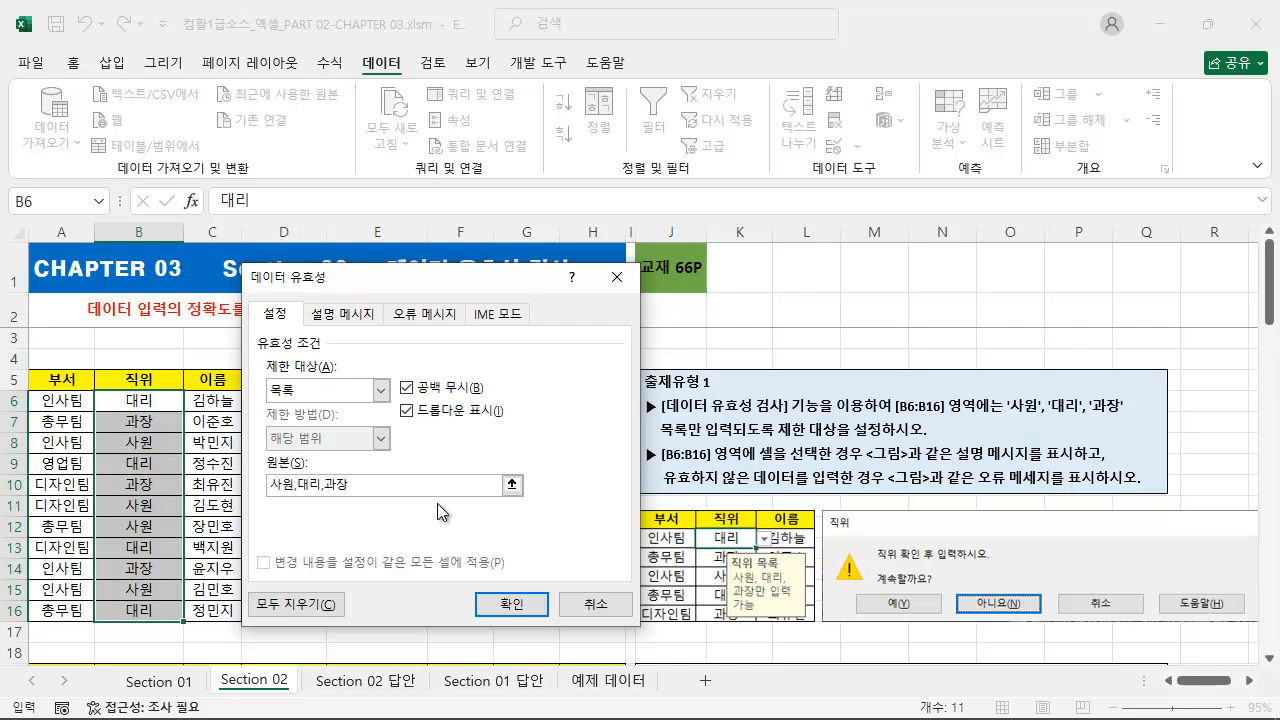
Give the validation an input message titled 직위 목록 with the text 사원, 대리, 과장만 입력 가능.
drag(533, 279, 502, 275)
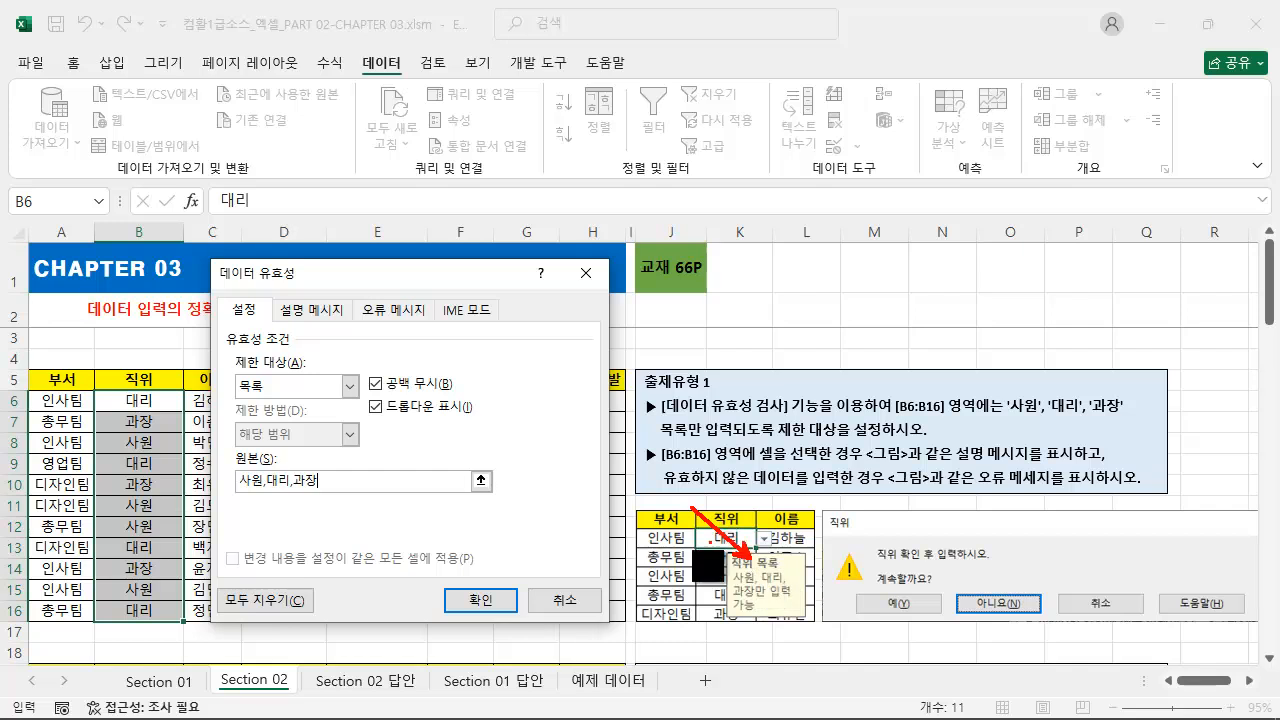
click(318, 318)
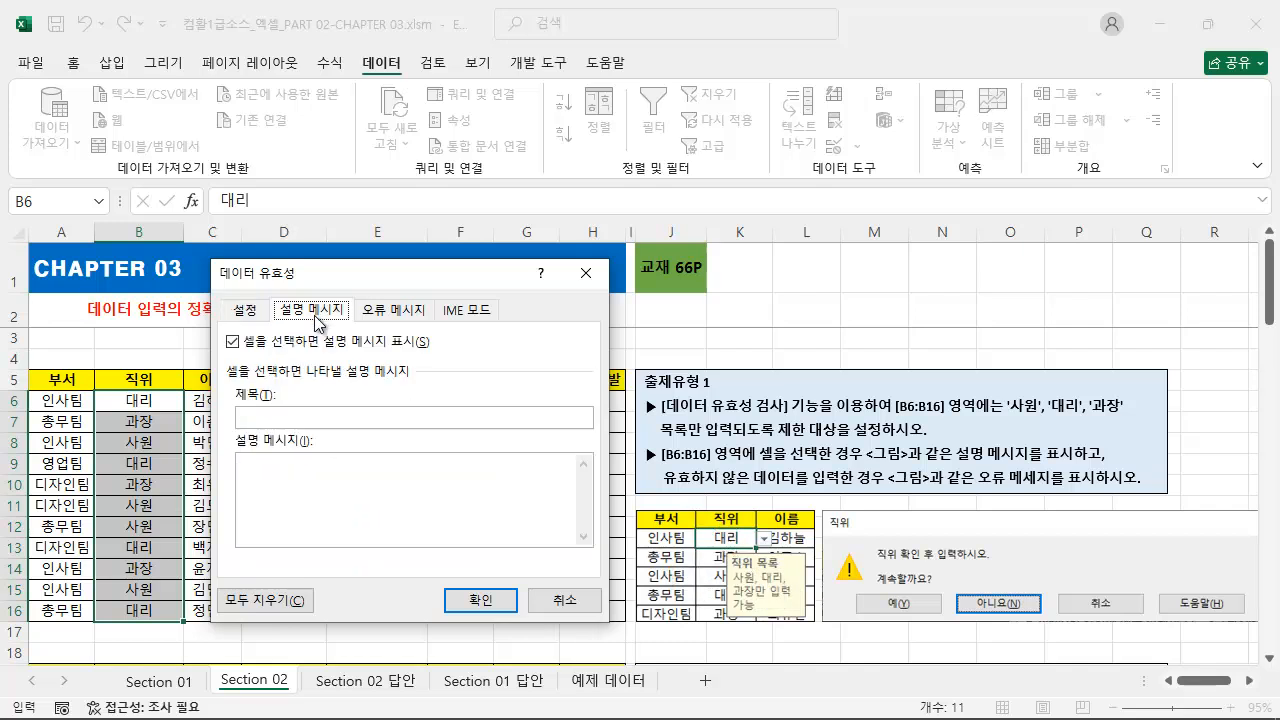
click(321, 418)
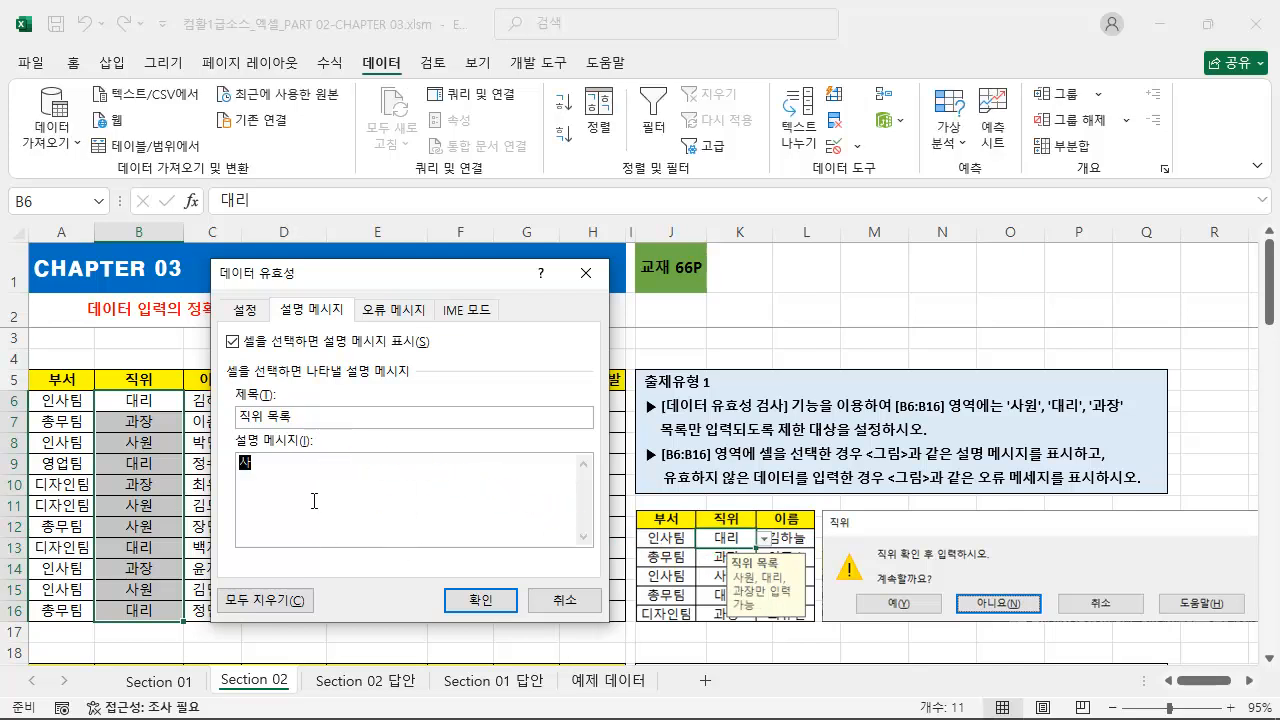
text(대리, 과장만 입력 가능)
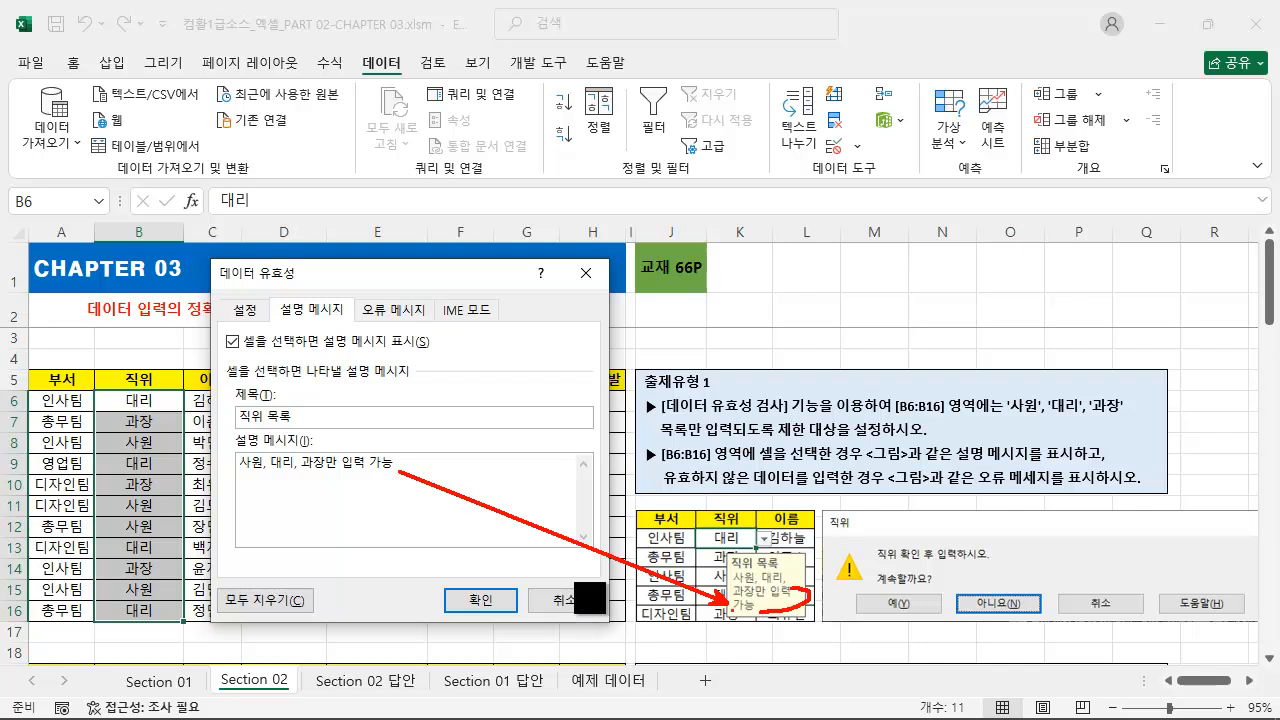
drag(241, 476, 435, 477)
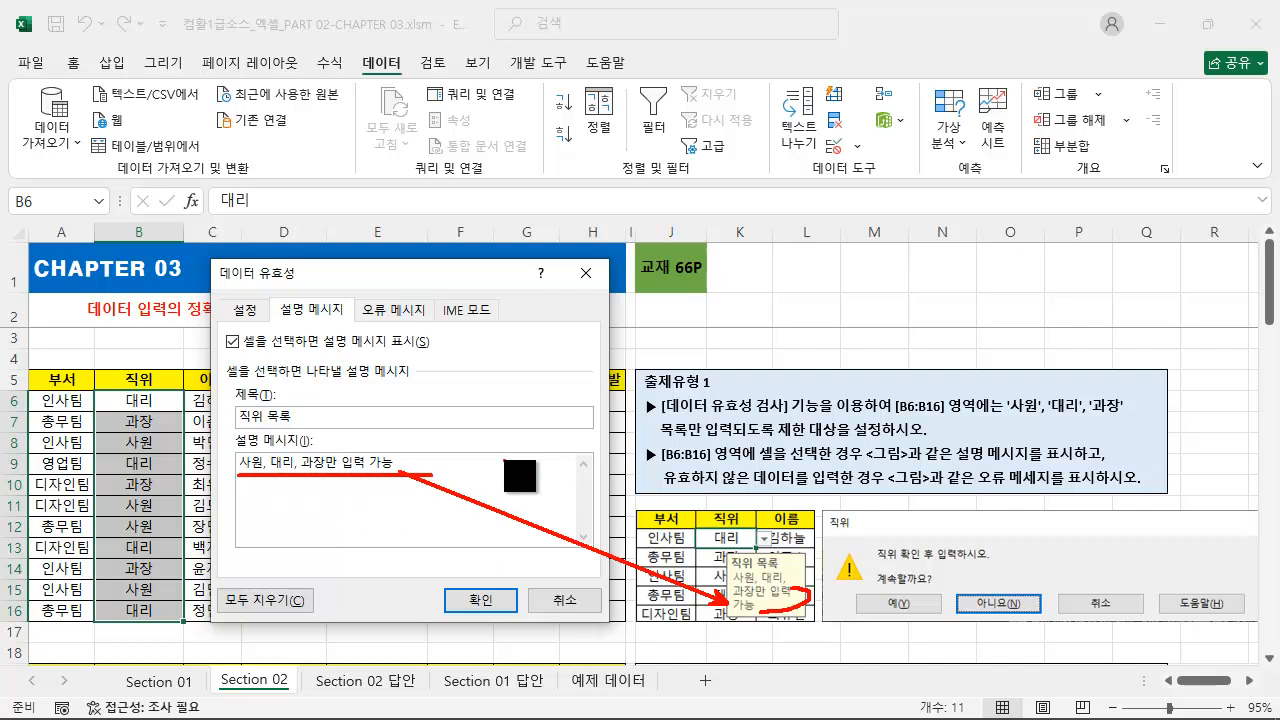
Give the 직위 validation a 경고 style error message titled 직위 with the text 직위 확인 후 입력하시오. and apply the validation.
key(Escape)
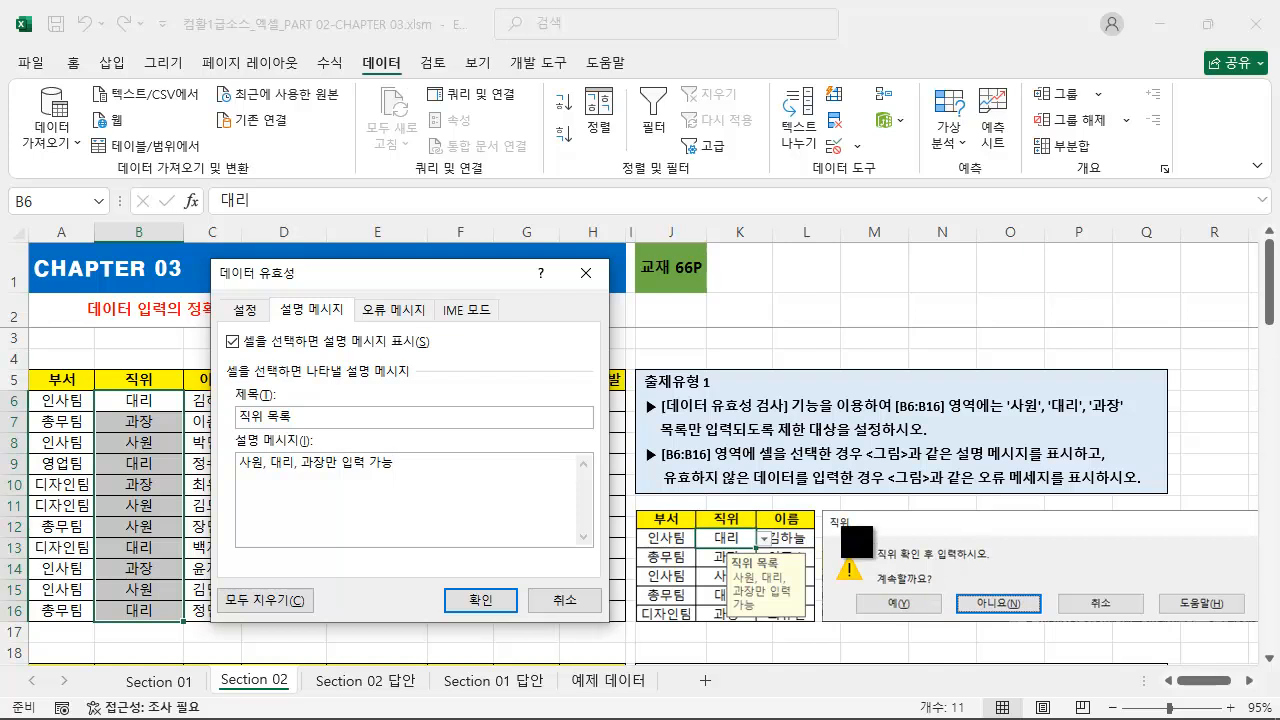
mouse_move(822, 510)
mouse_down()
mouse_move(1200, 622)
mouse_move(1262, 624)
mouse_up()
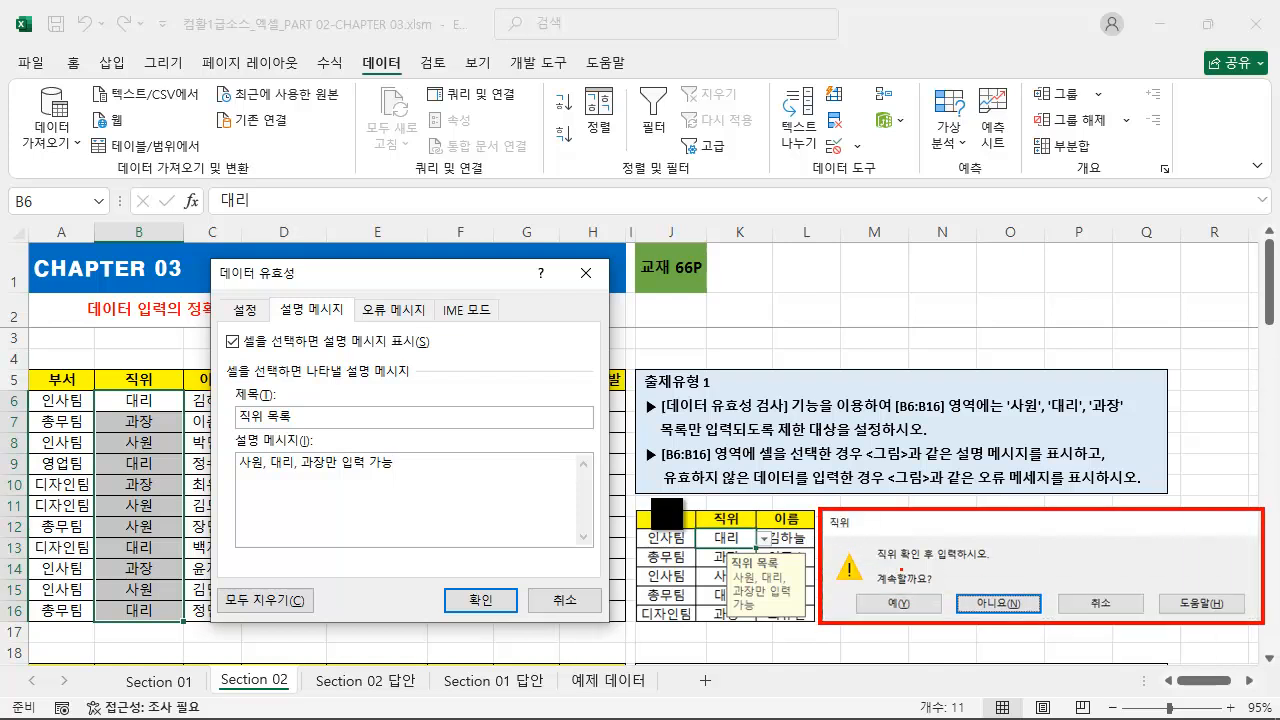
drag(840, 502, 474, 377)
key(Escape)
click(400, 311)
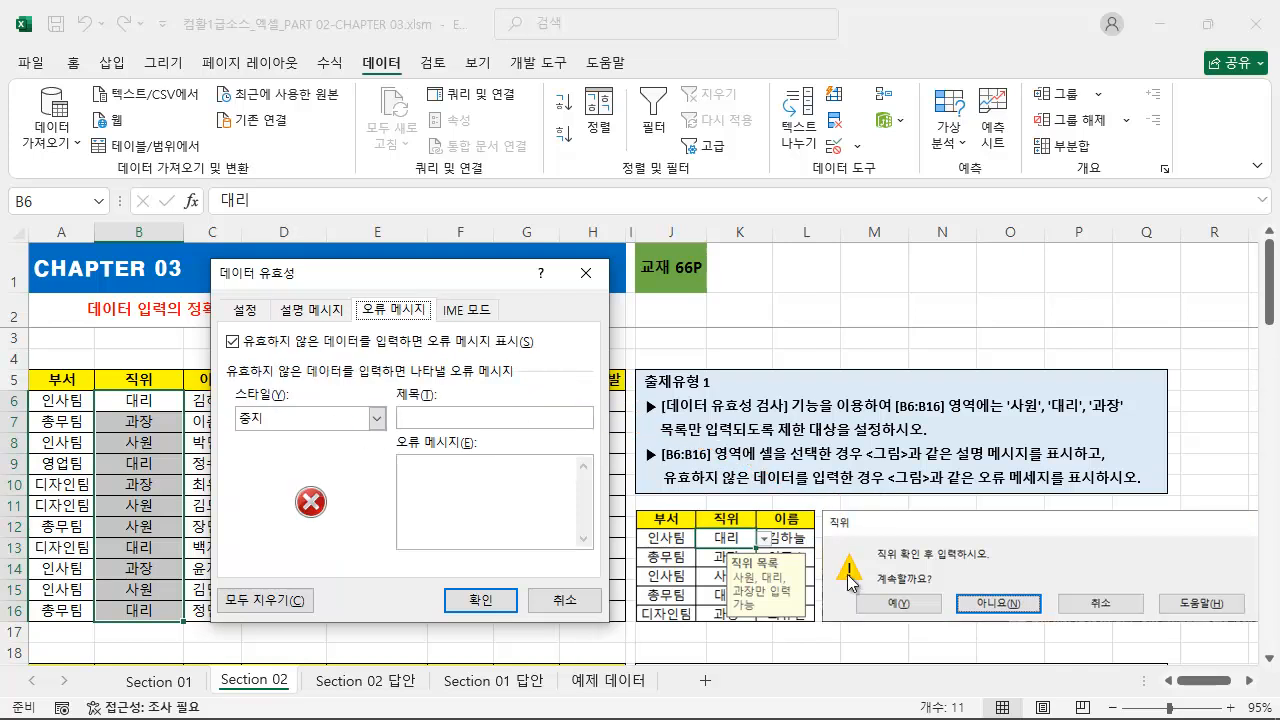
drag(878, 589, 826, 548)
click(377, 418)
click(302, 451)
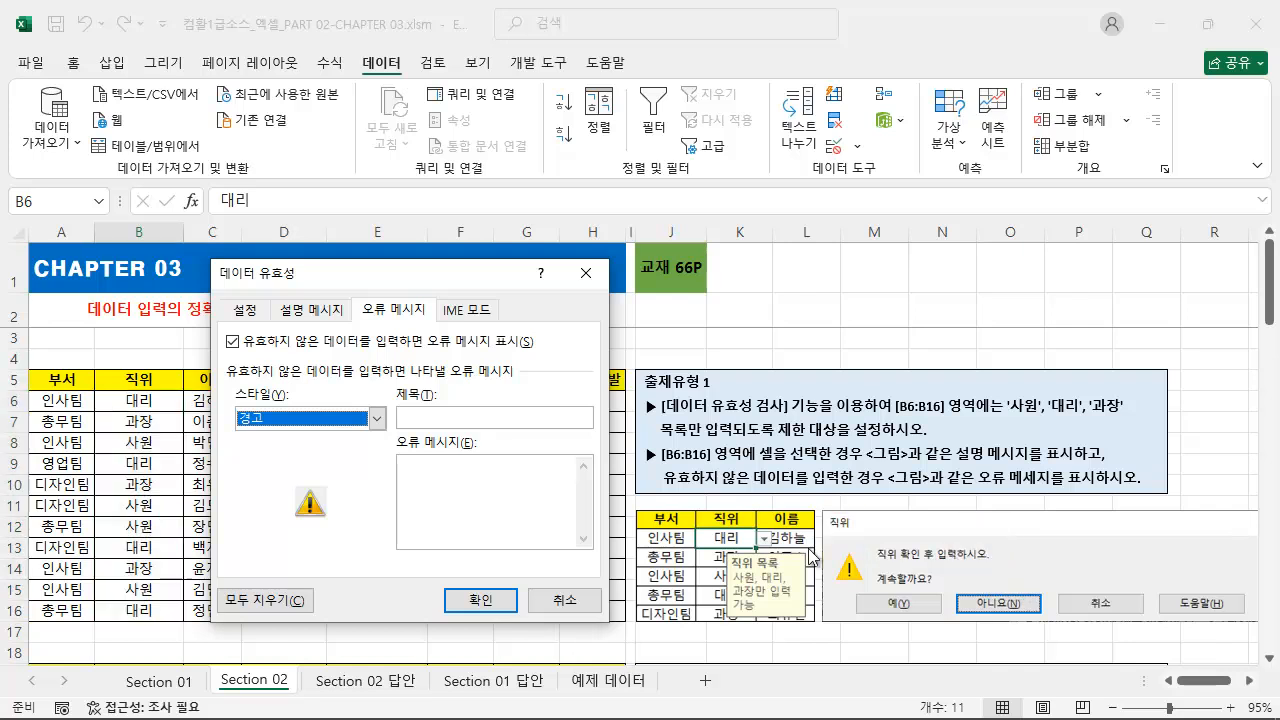
click(458, 419)
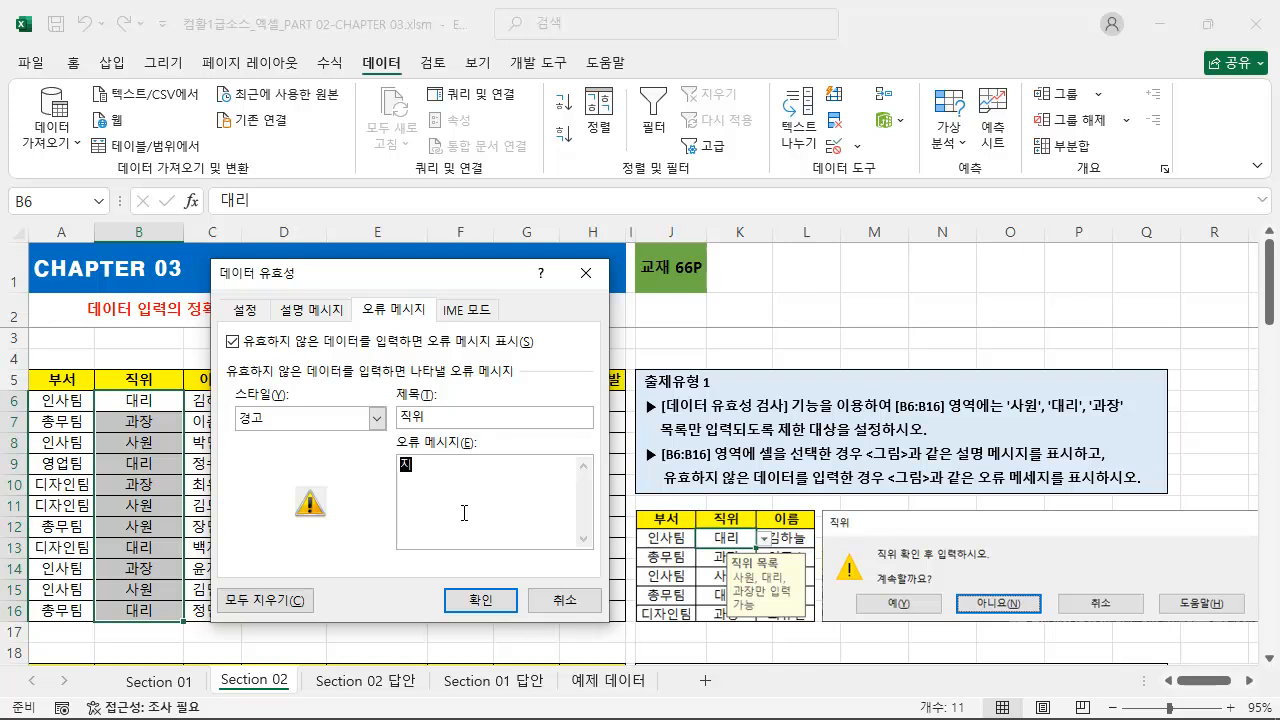
text(입력하시오.)
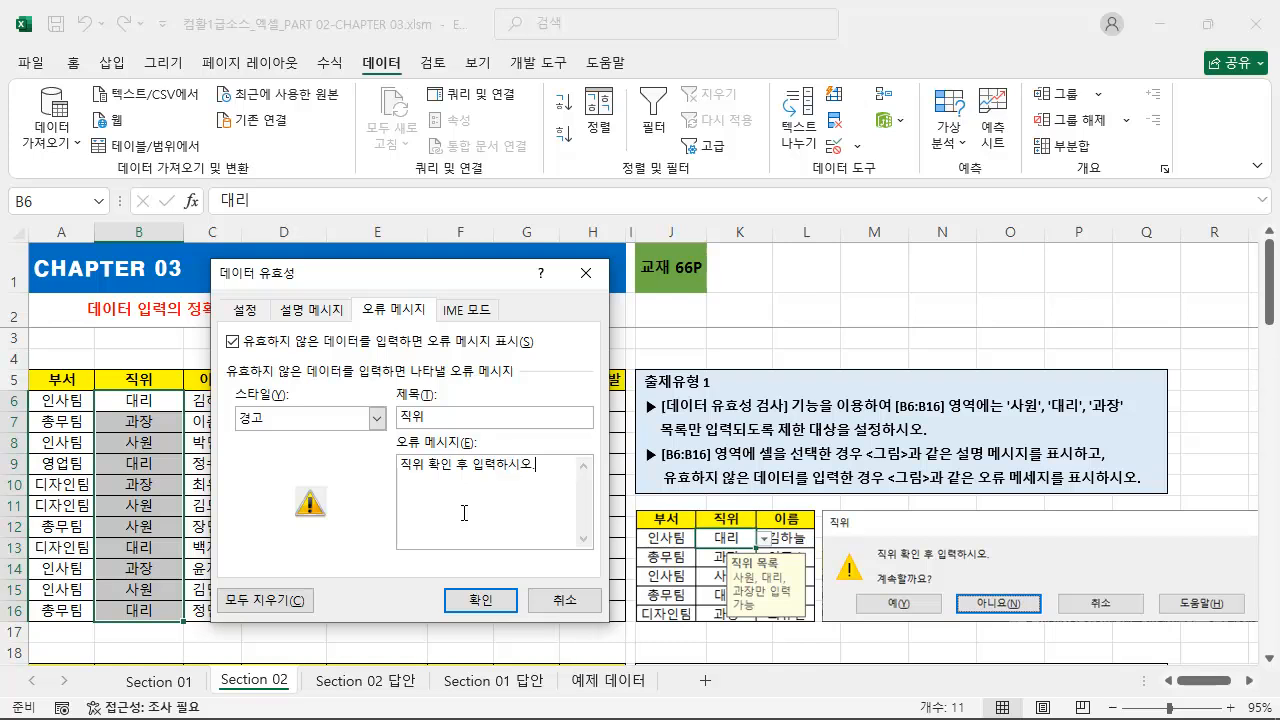
click(488, 599)
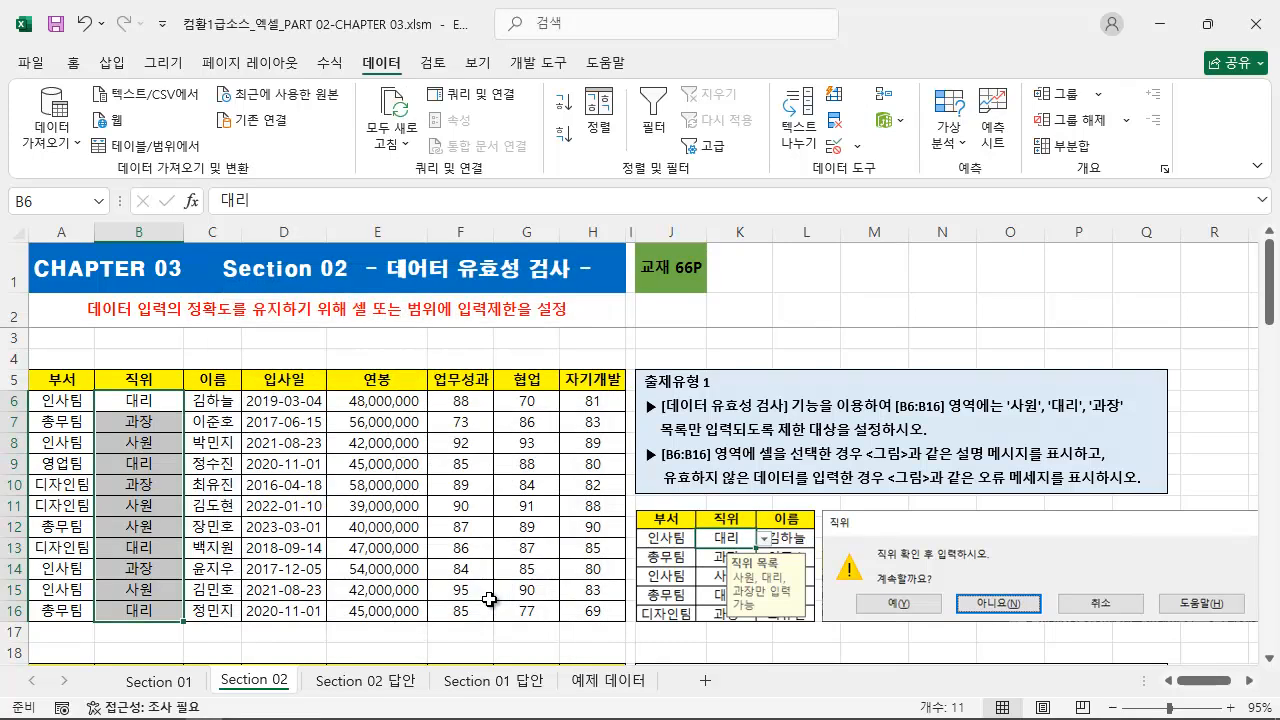
Check the input message on several of the validated 직위 cells.
click(150, 401)
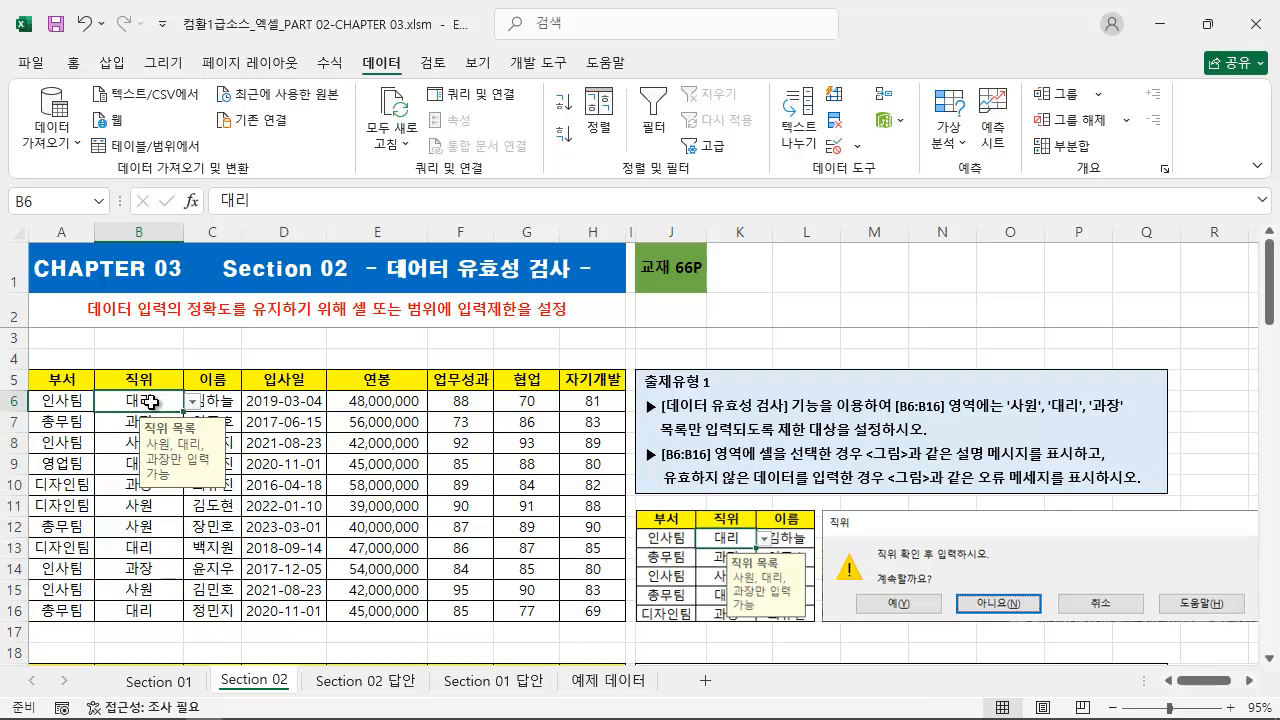
click(130, 442)
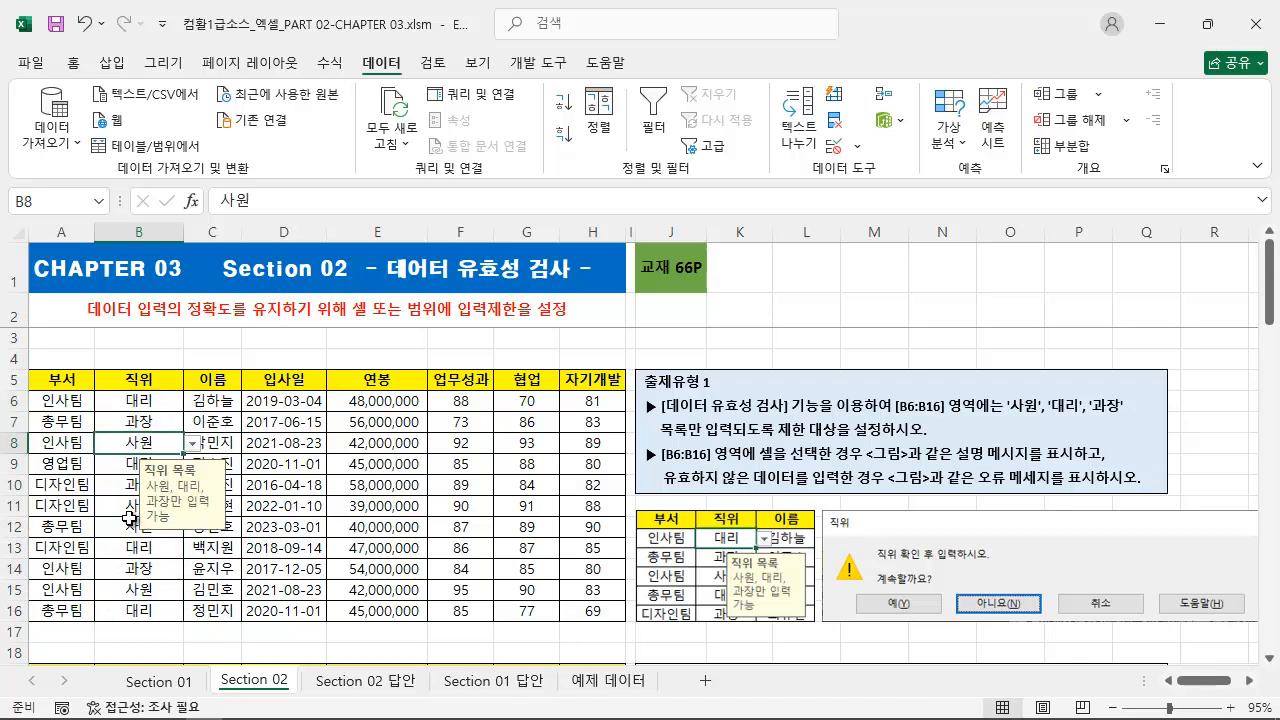
click(131, 521)
click(131, 464)
Try to enter 부장 in cell B8 and dismiss the resulting warning without accepting the value.
click(137, 444)
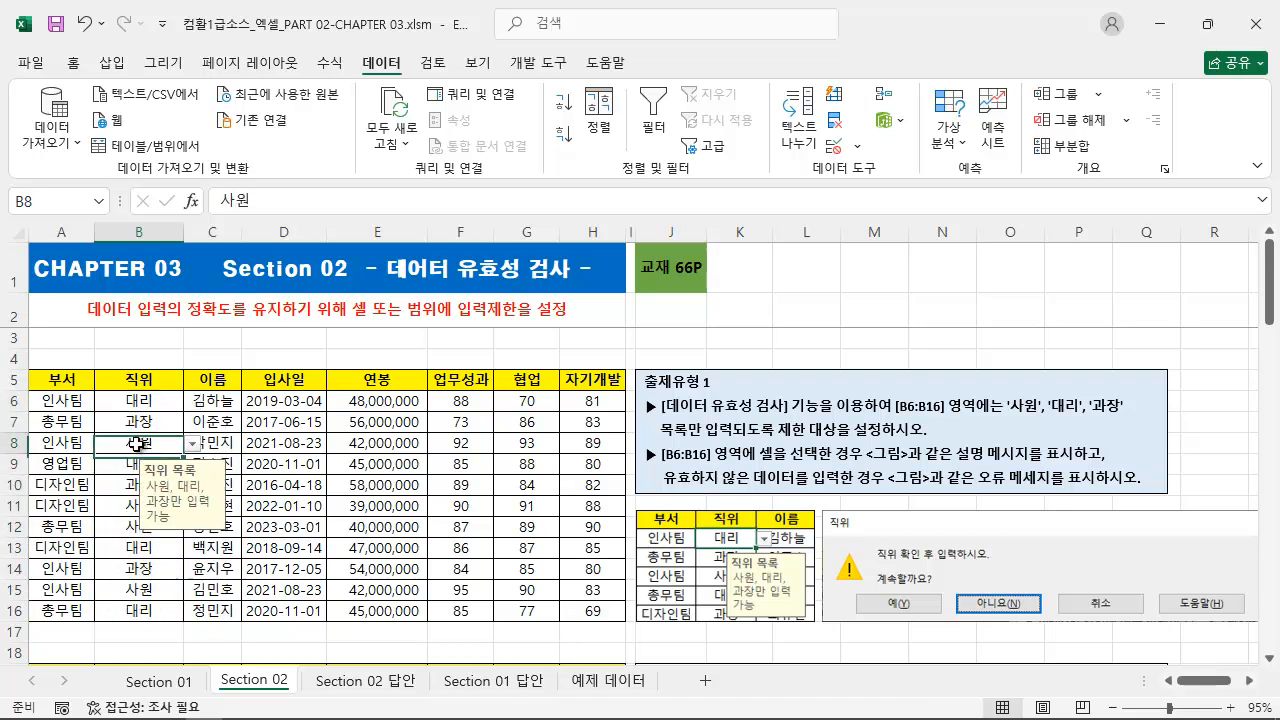
text(부자)
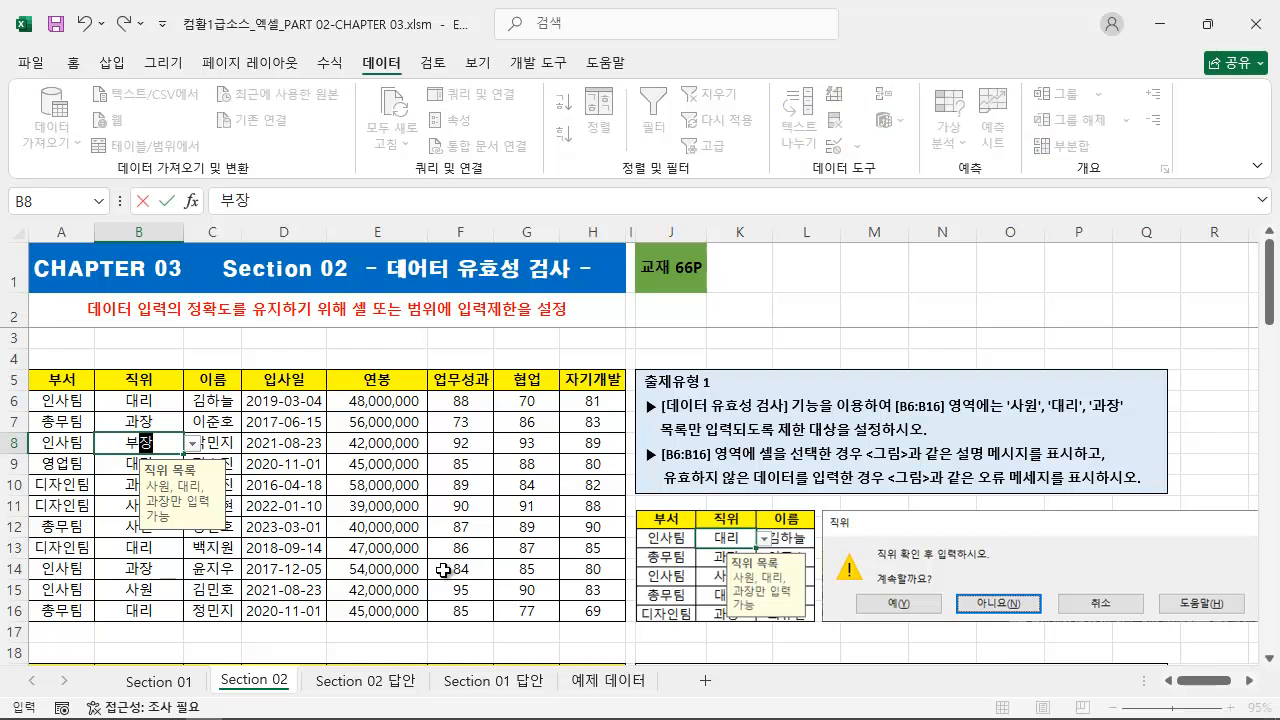
key(Return)
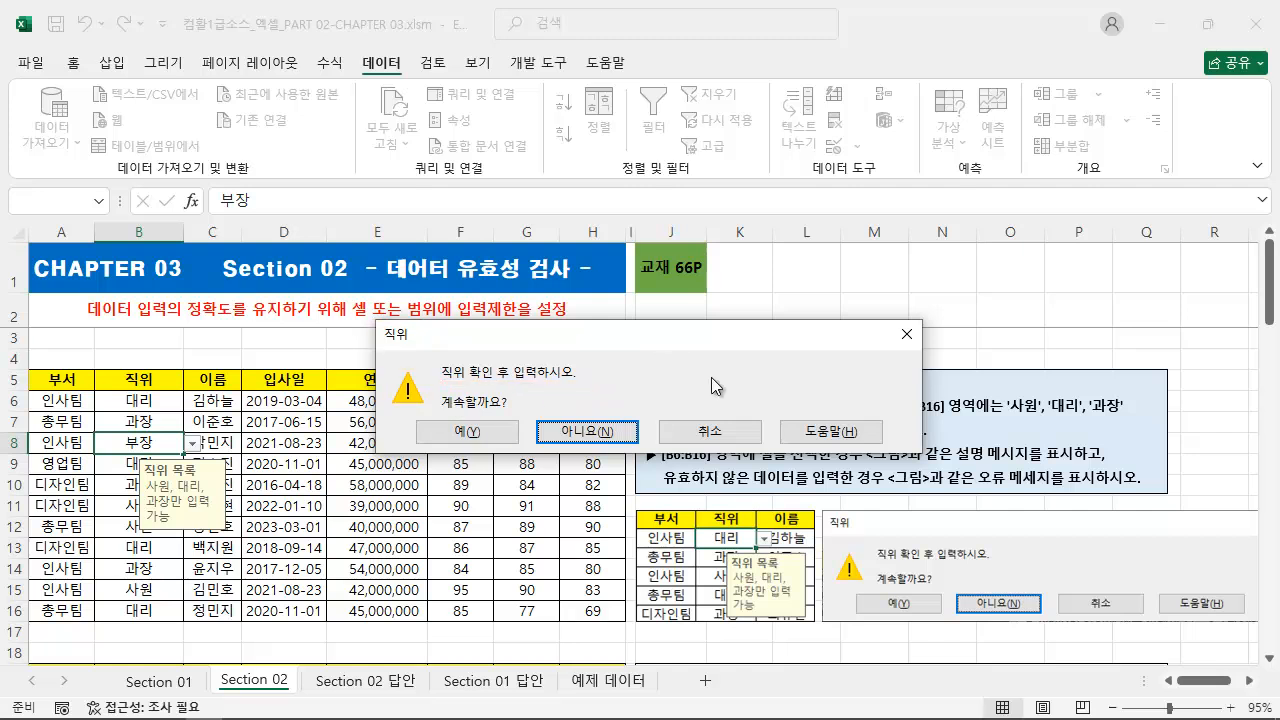
click(906, 334)
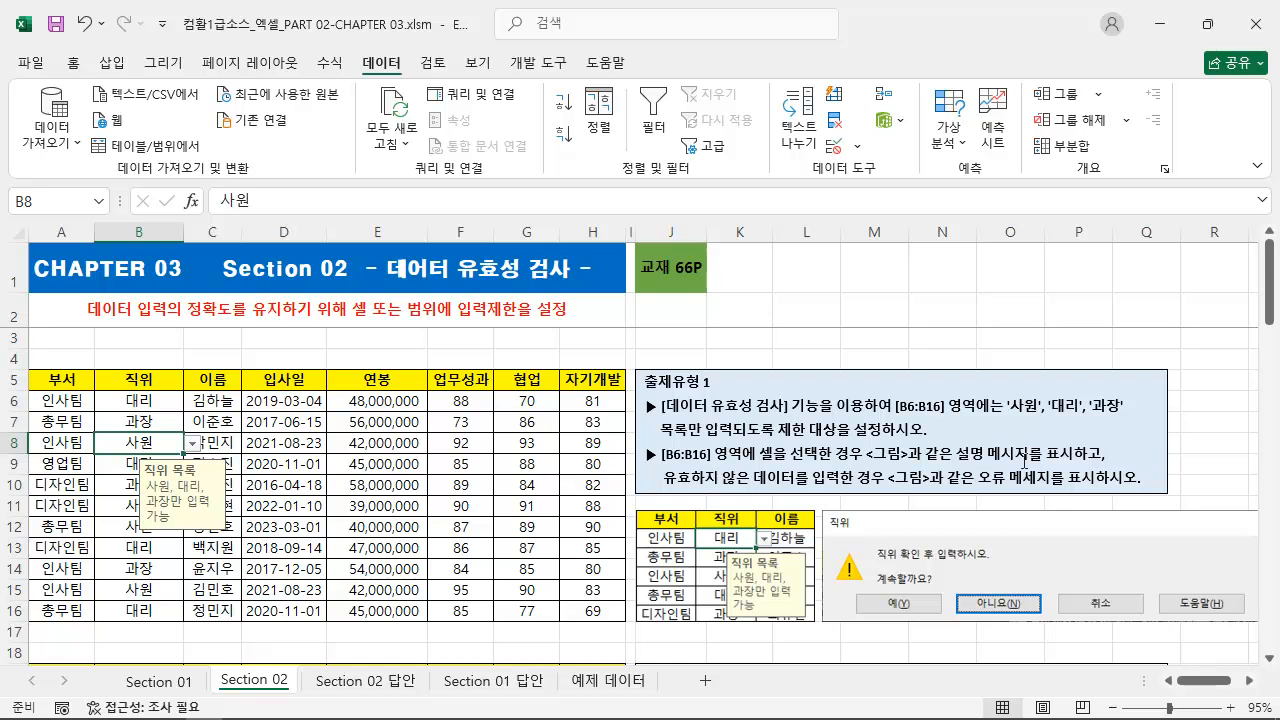
Select the 입사일 cells D20:D30 of 출제유형 2 and open their data validation settings.
click(533, 479)
scroll(490, 440, down, 5)
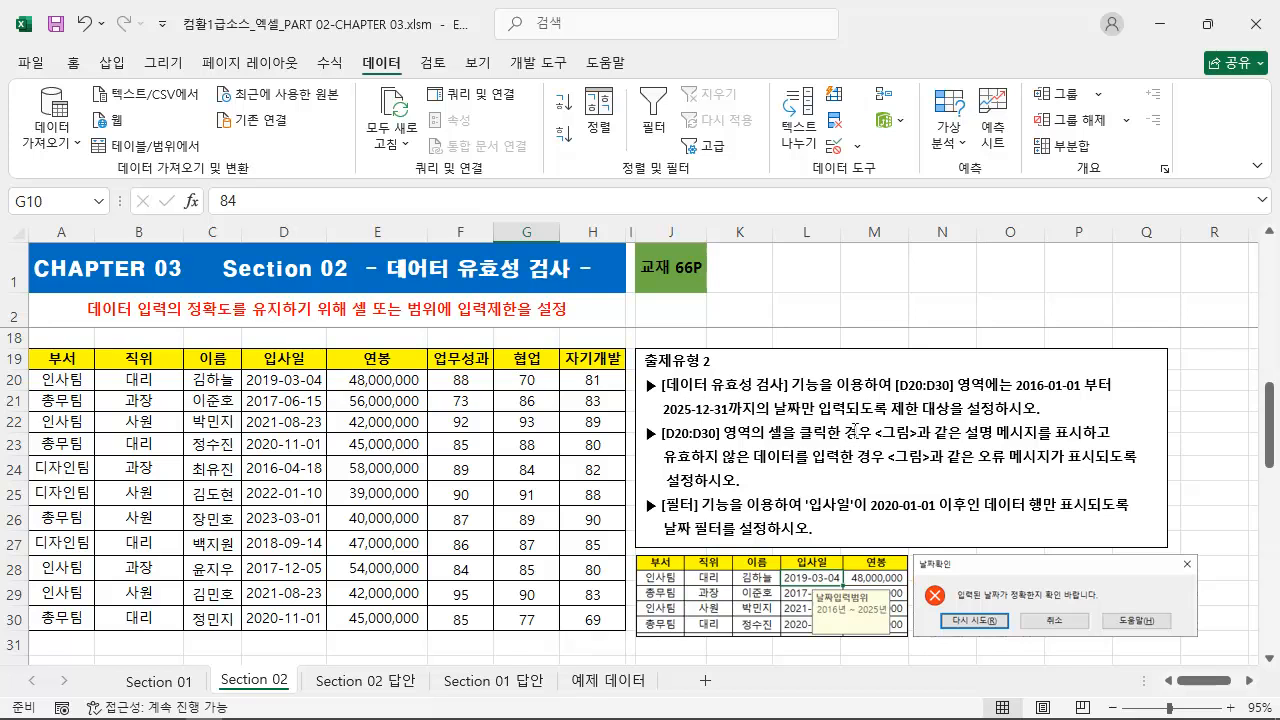
drag(896, 396, 1106, 396)
mouse_move(656, 414)
mouse_down()
mouse_move(1045, 409)
mouse_move(1043, 422)
mouse_up()
key(Escape)
drag(290, 381, 292, 614)
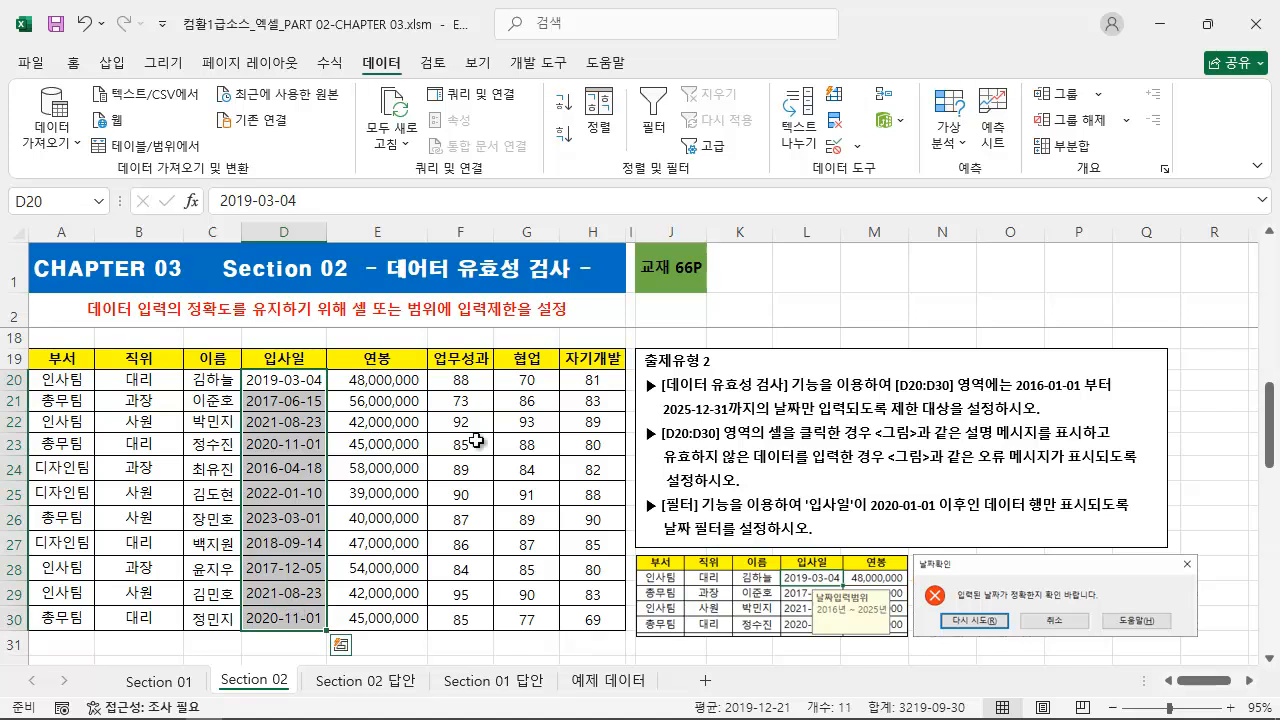
click(830, 148)
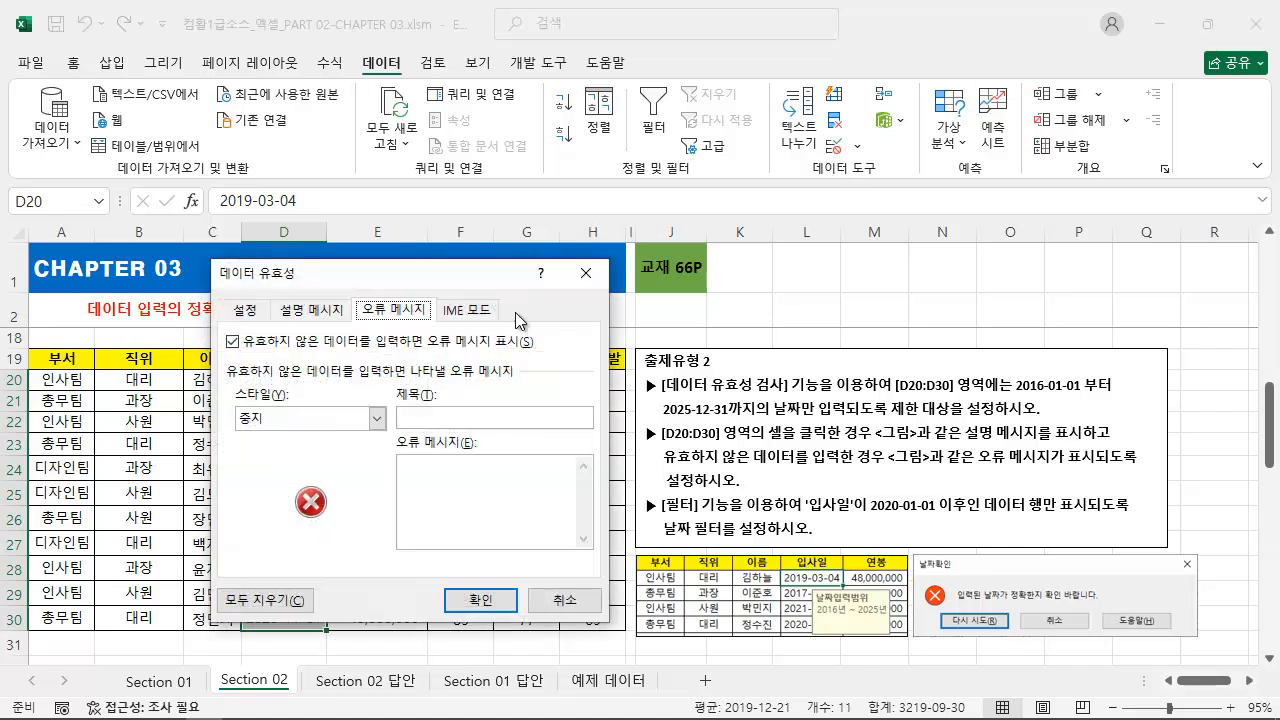
Restrict the allowed values of the selected 입사일 cells to 날짜.
drag(461, 278, 476, 337)
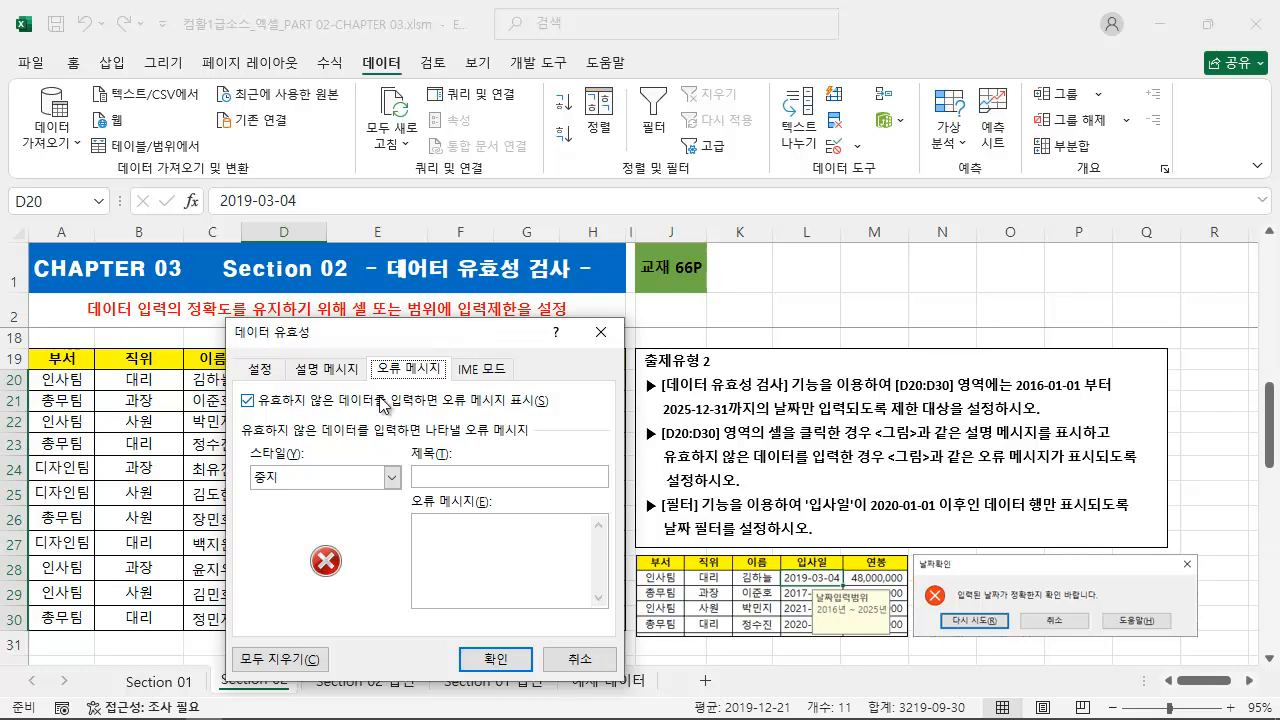
click(264, 370)
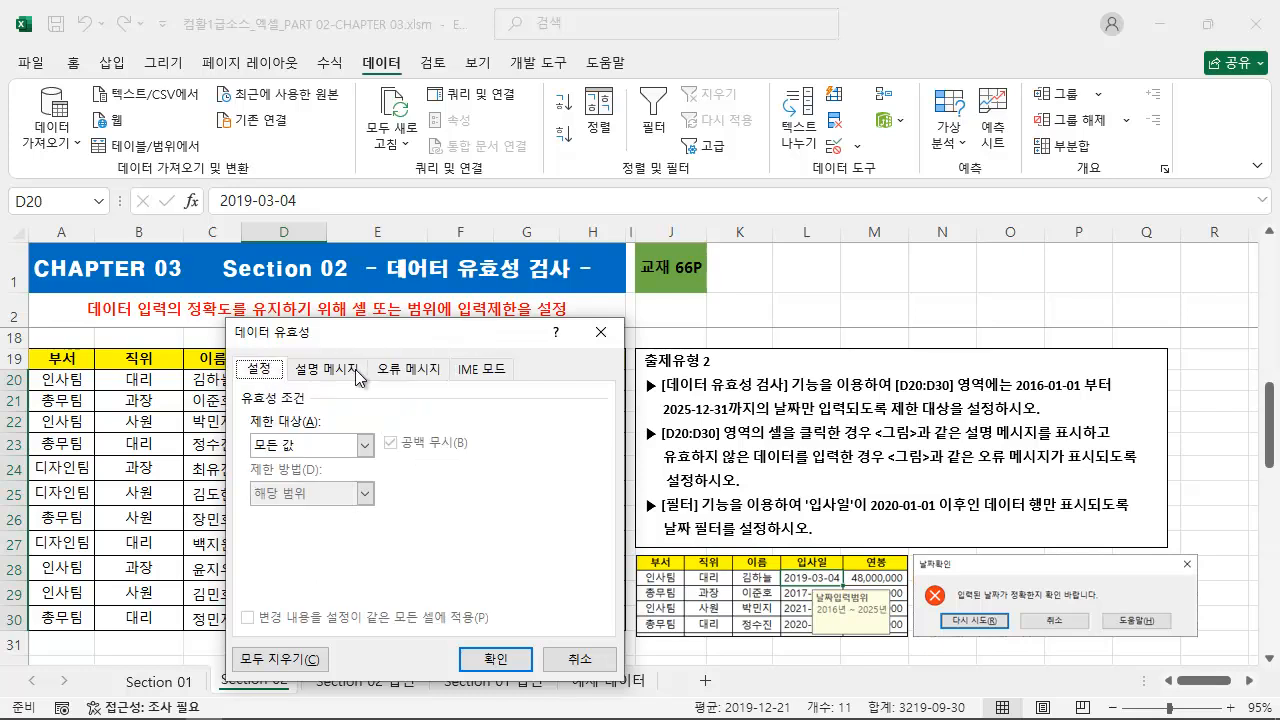
click(386, 370)
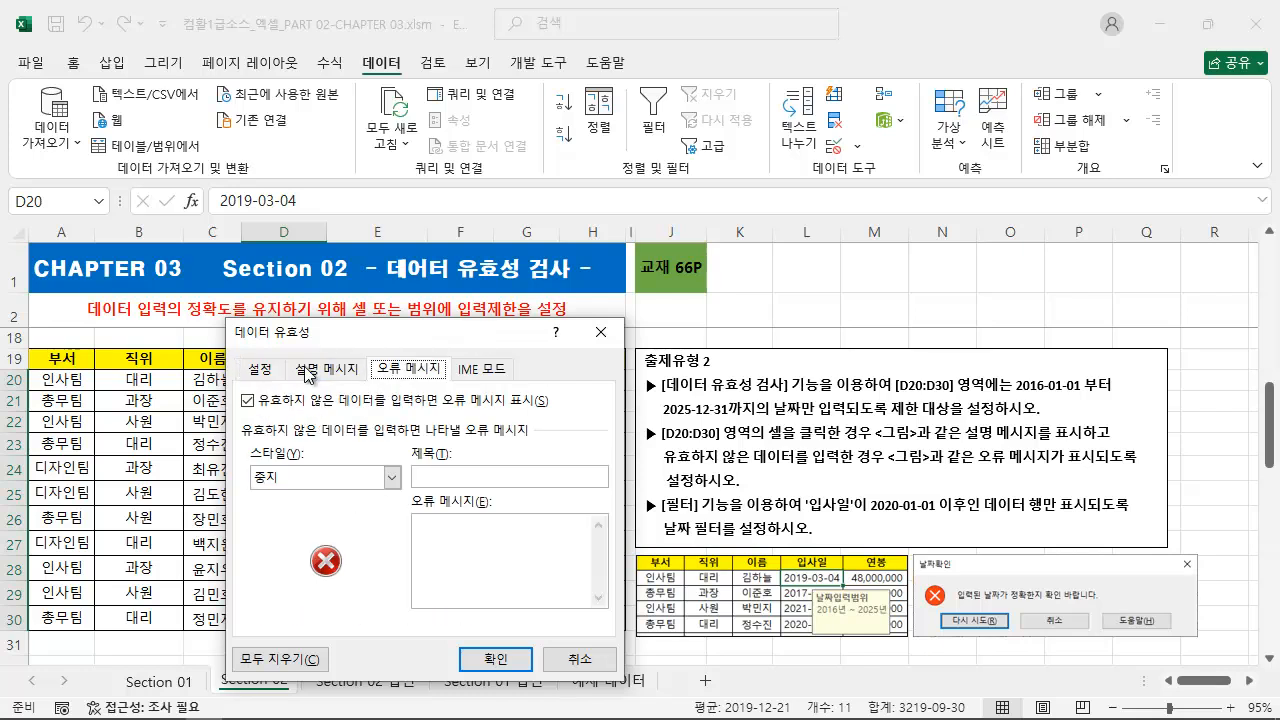
click(262, 370)
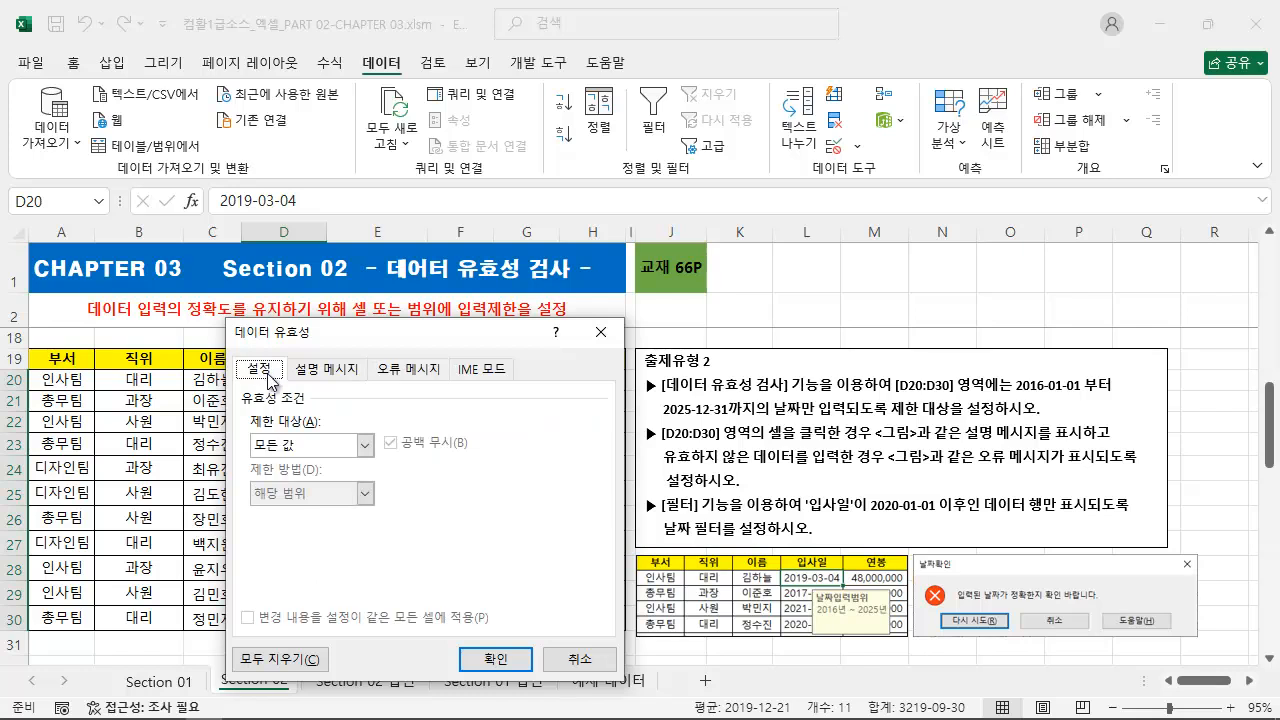
click(305, 444)
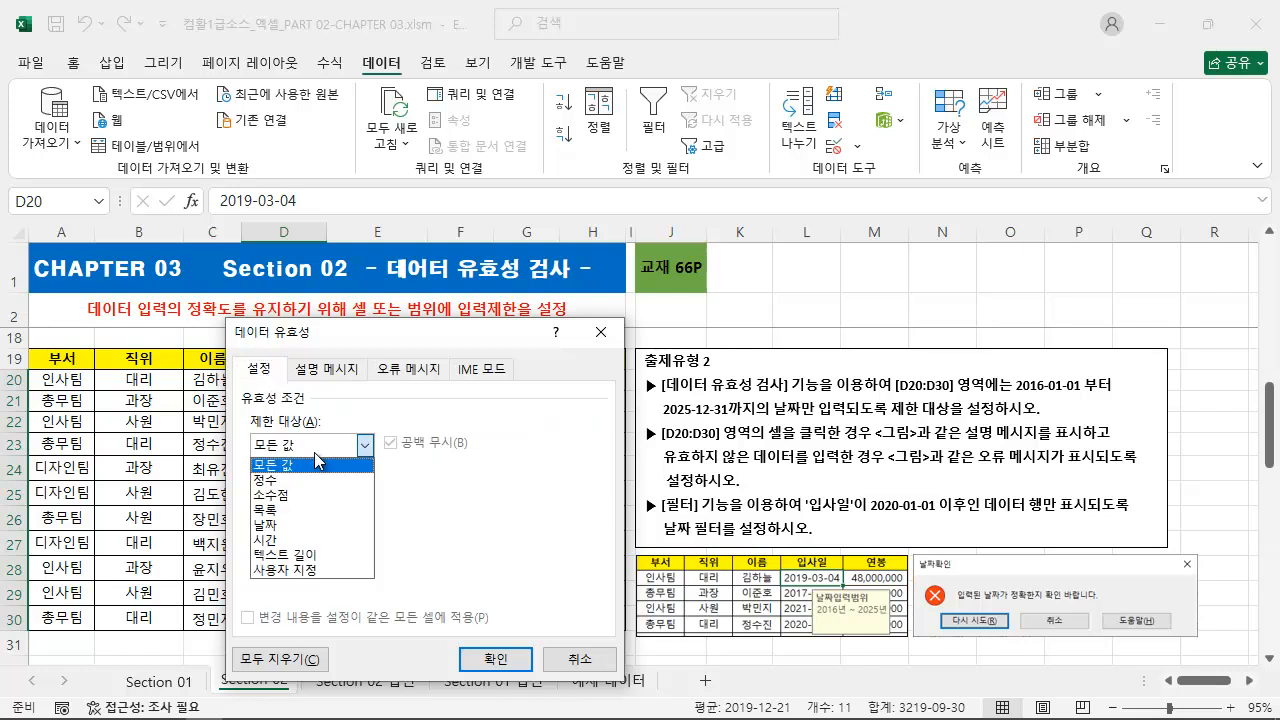
click(310, 532)
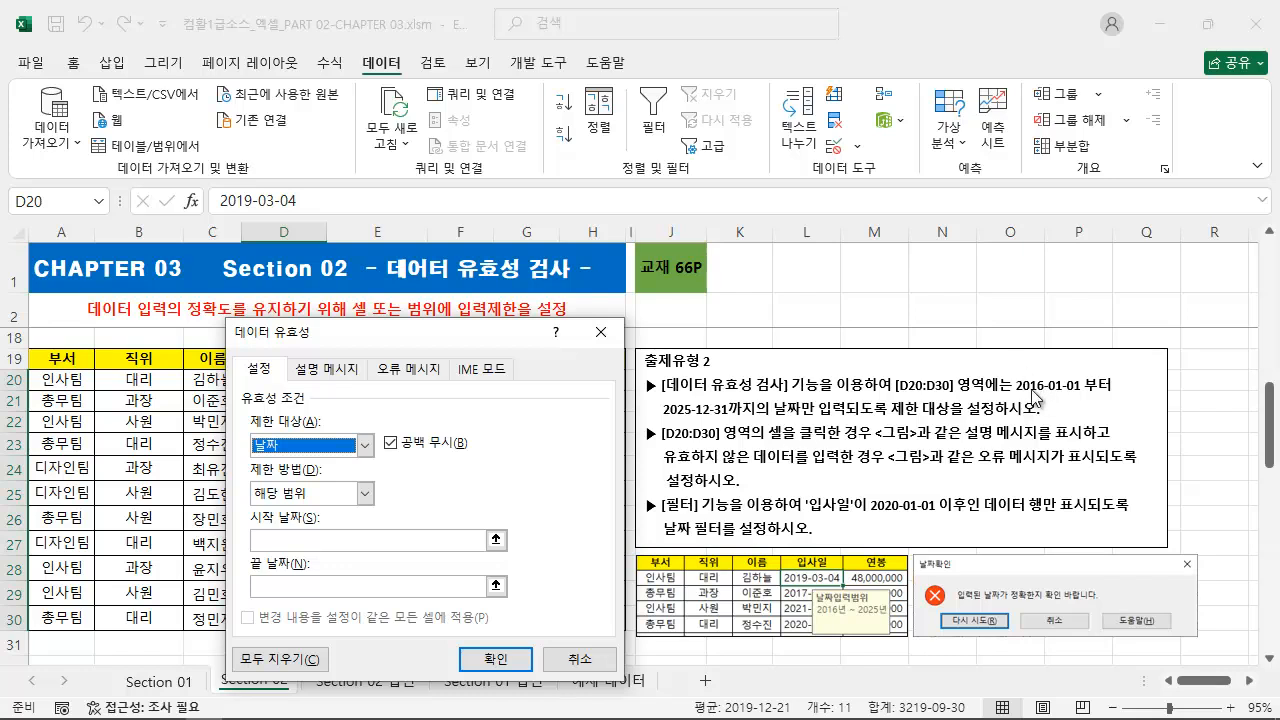
Limit the dates to the 해당 범위 from 2016-01-01 to 2025-12-31.
drag(1016, 393, 1130, 393)
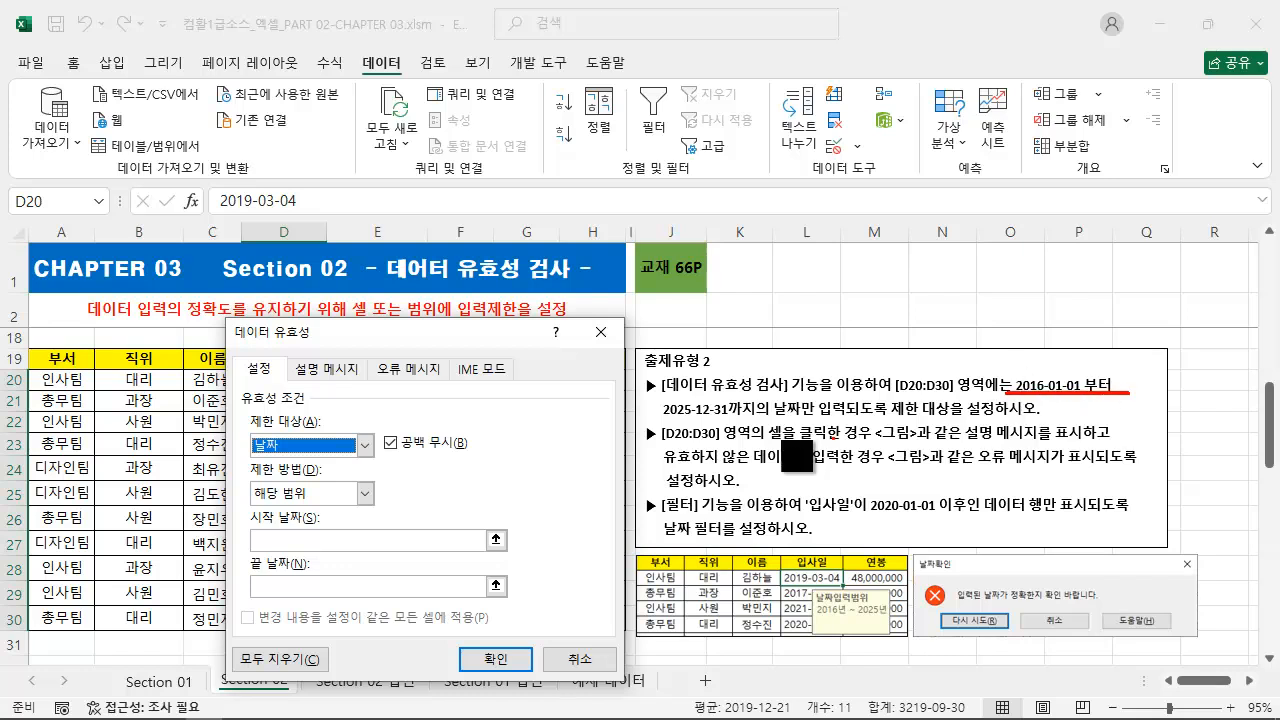
drag(660, 418, 757, 418)
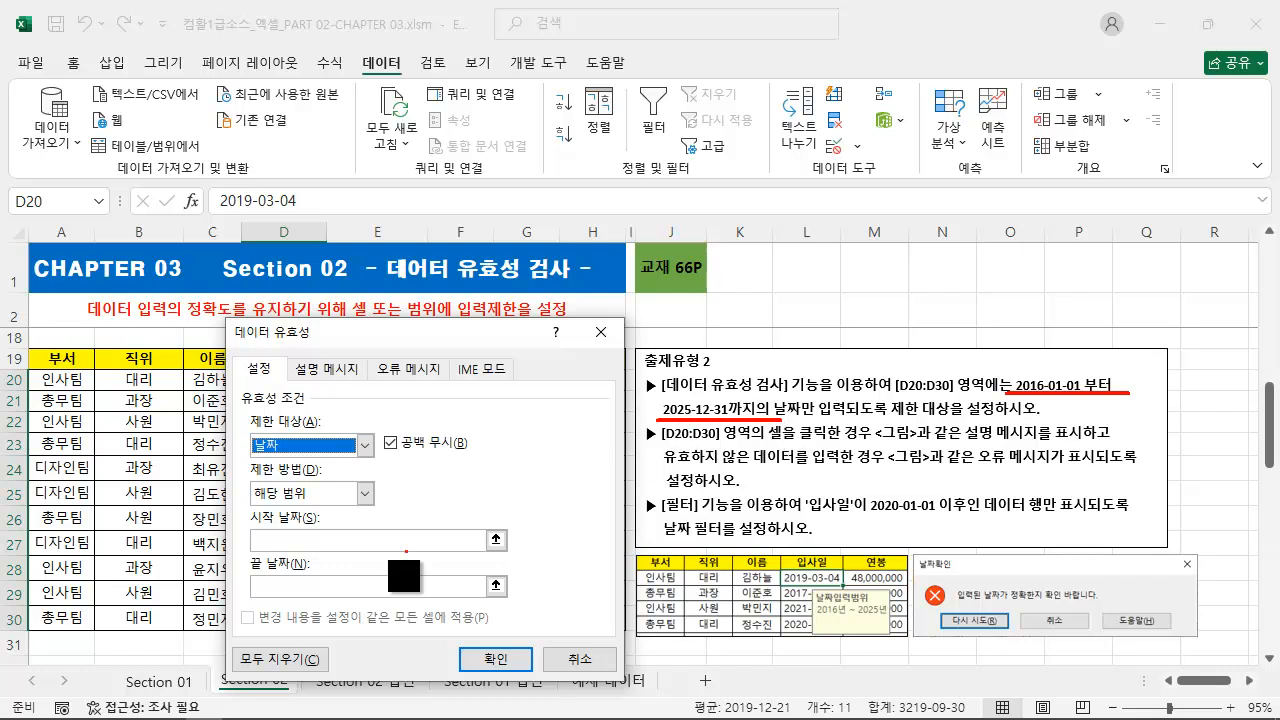
drag(237, 457, 280, 490)
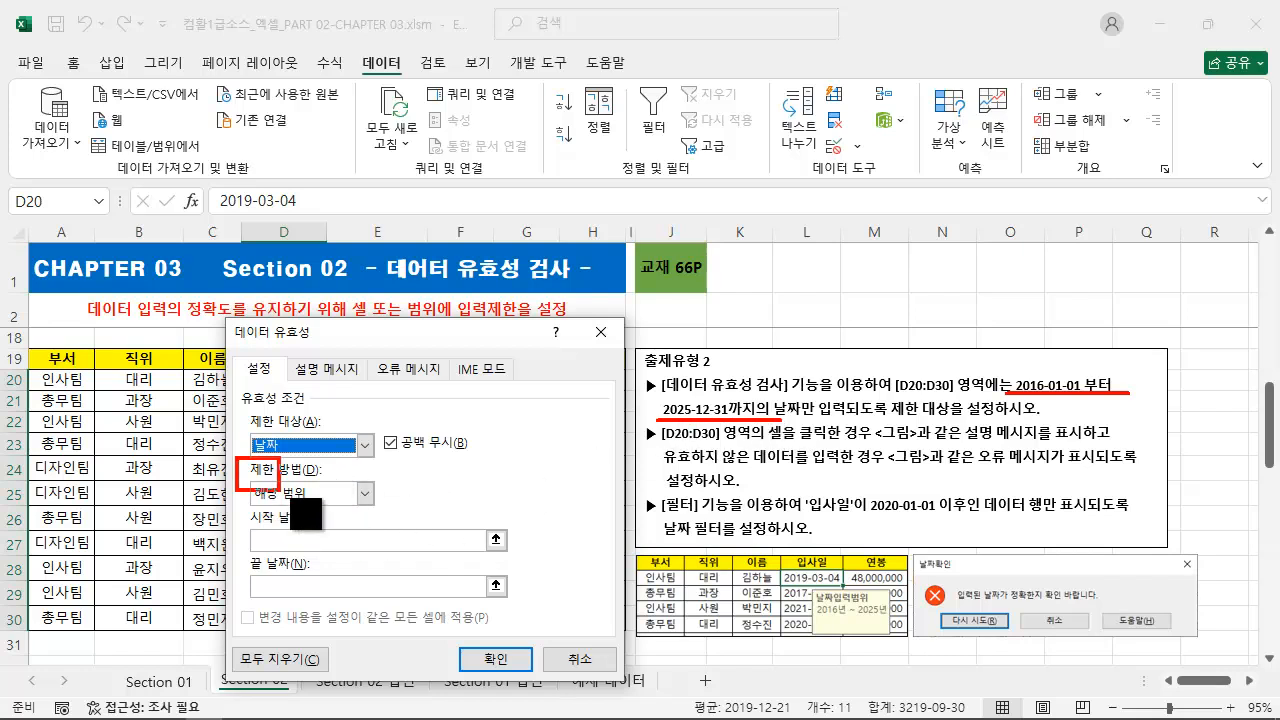
key(Escape)
click(366, 493)
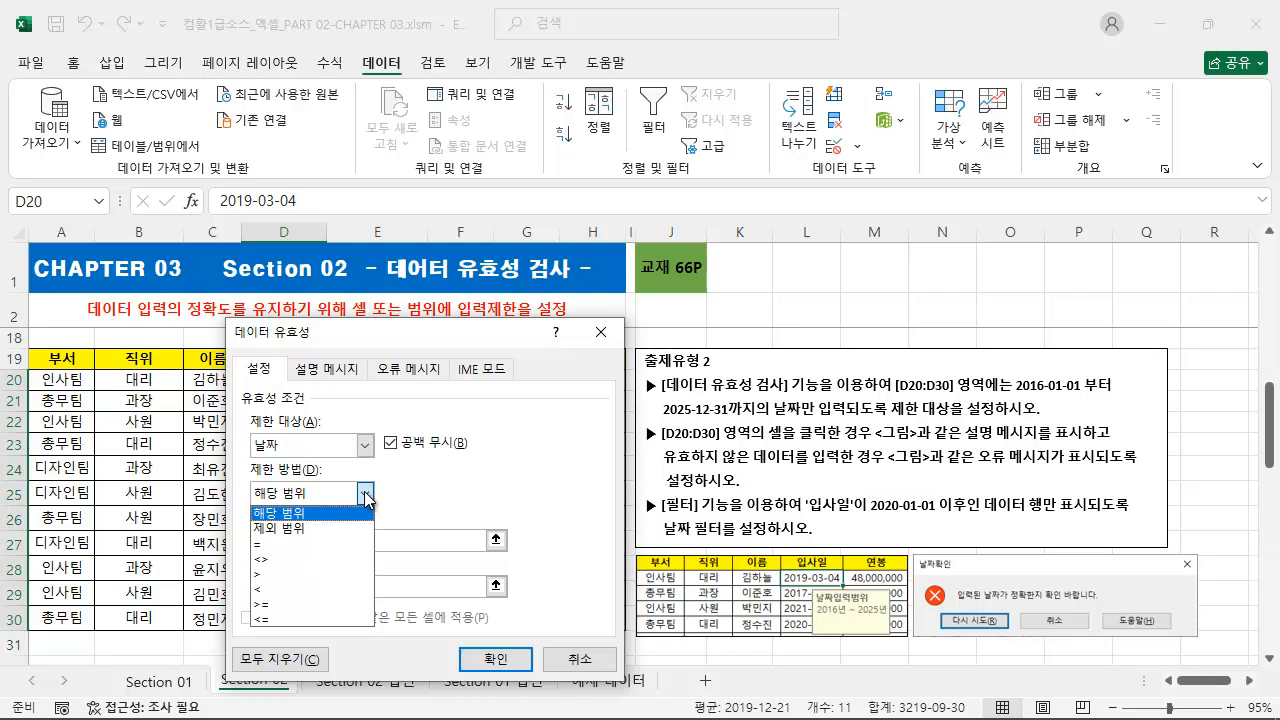
click(457, 484)
click(358, 544)
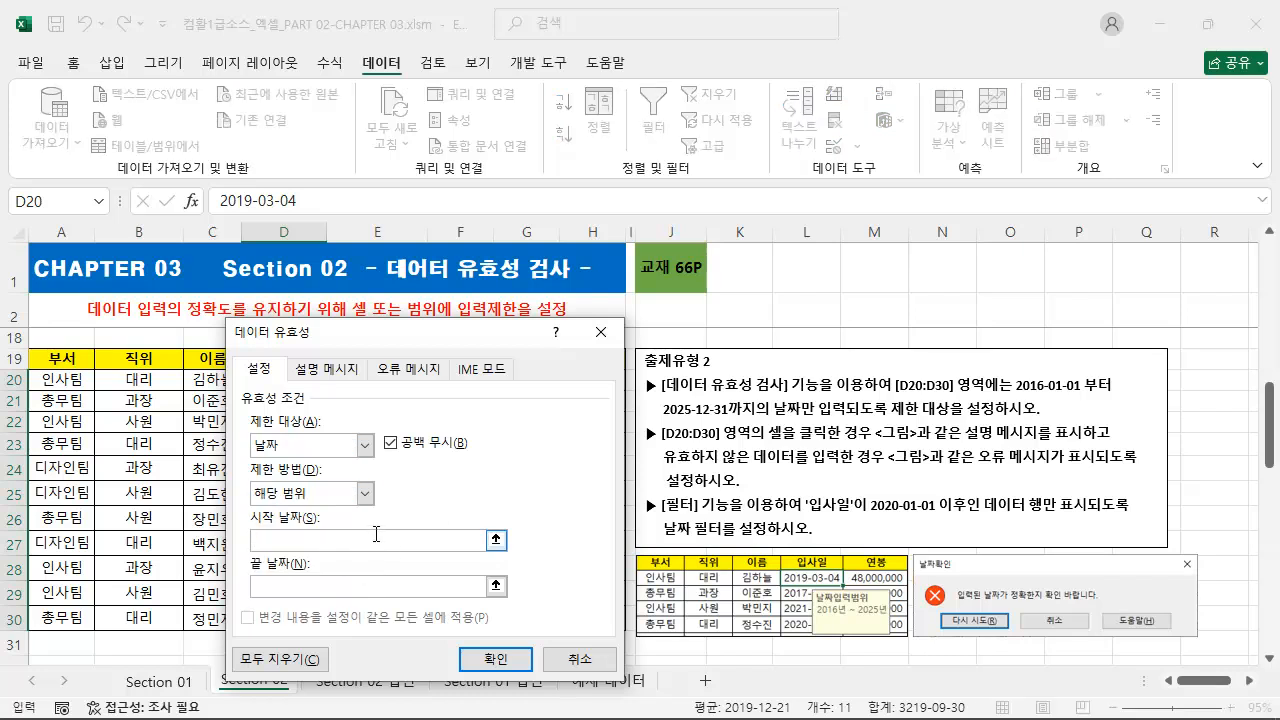
text(2016-01-01)
click(357, 582)
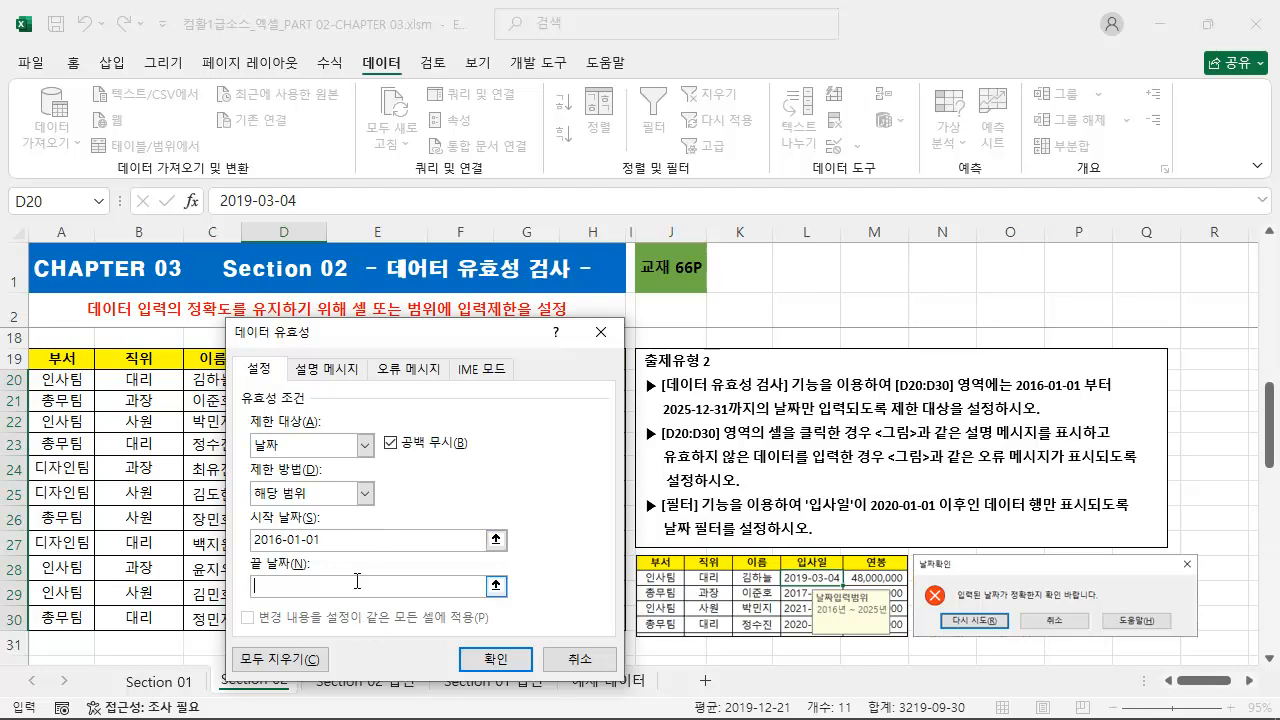
text(2025-12-31)
drag(790, 461, 1133, 461)
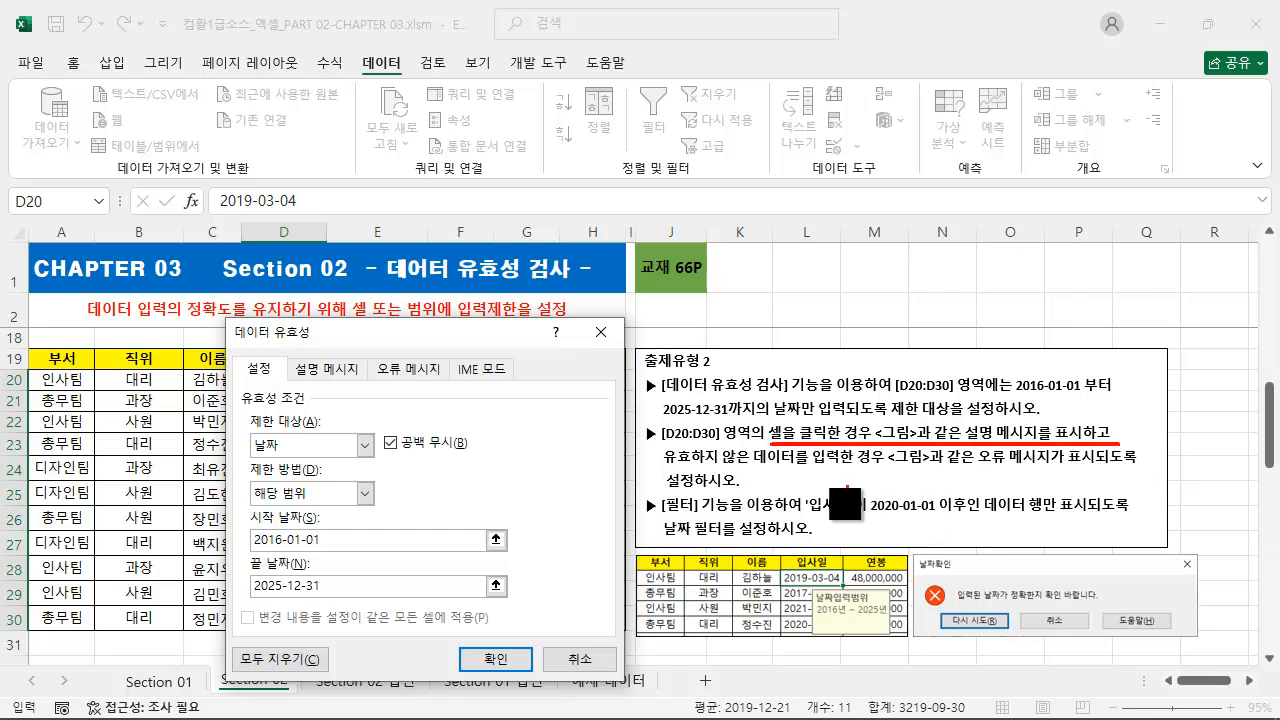
drag(650, 468, 1150, 468)
drag(662, 493, 810, 494)
drag(632, 553, 910, 640)
mouse_move(911, 552)
mouse_down()
mouse_move(1235, 660)
mouse_move(1215, 655)
mouse_up()
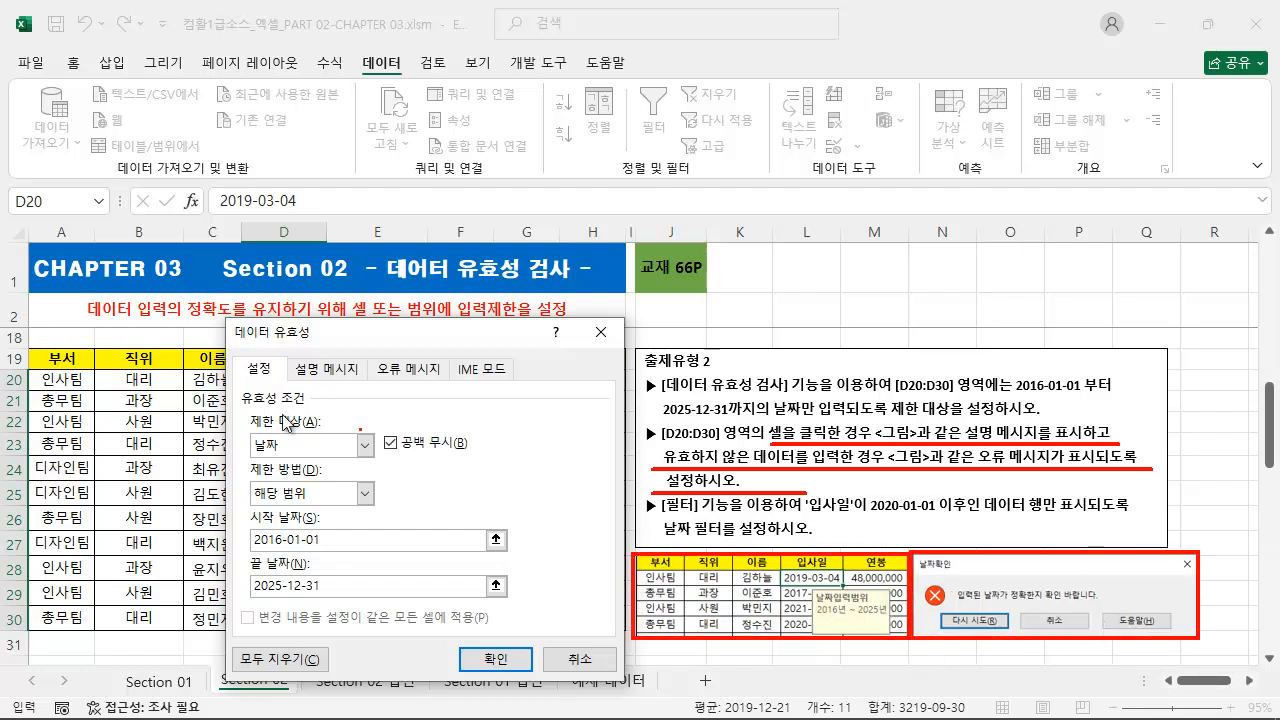
Give the date validation an input message titled 날짜입력범위 with the text 2016년 ~ 2025년.
click(334, 370)
click(408, 474)
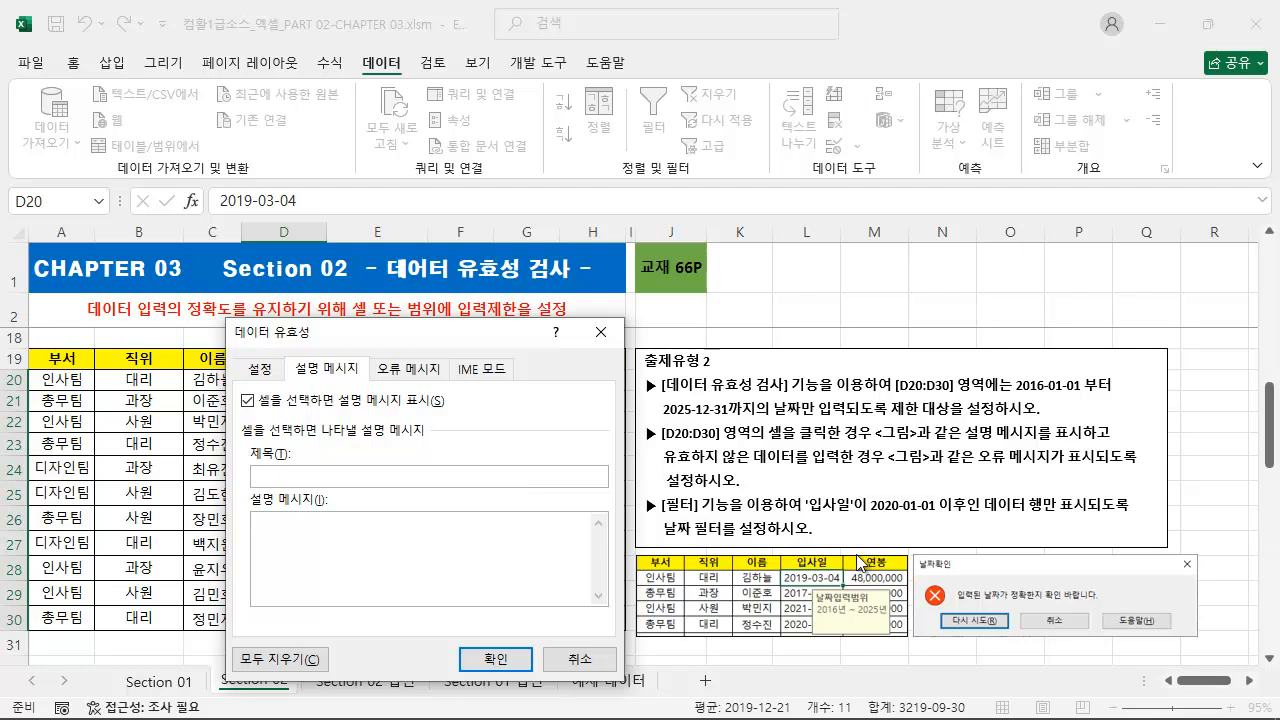
mouse_move(812, 588)
mouse_down()
mouse_move(850, 609)
mouse_move(877, 602)
mouse_move(893, 620)
mouse_up()
key(Escape)
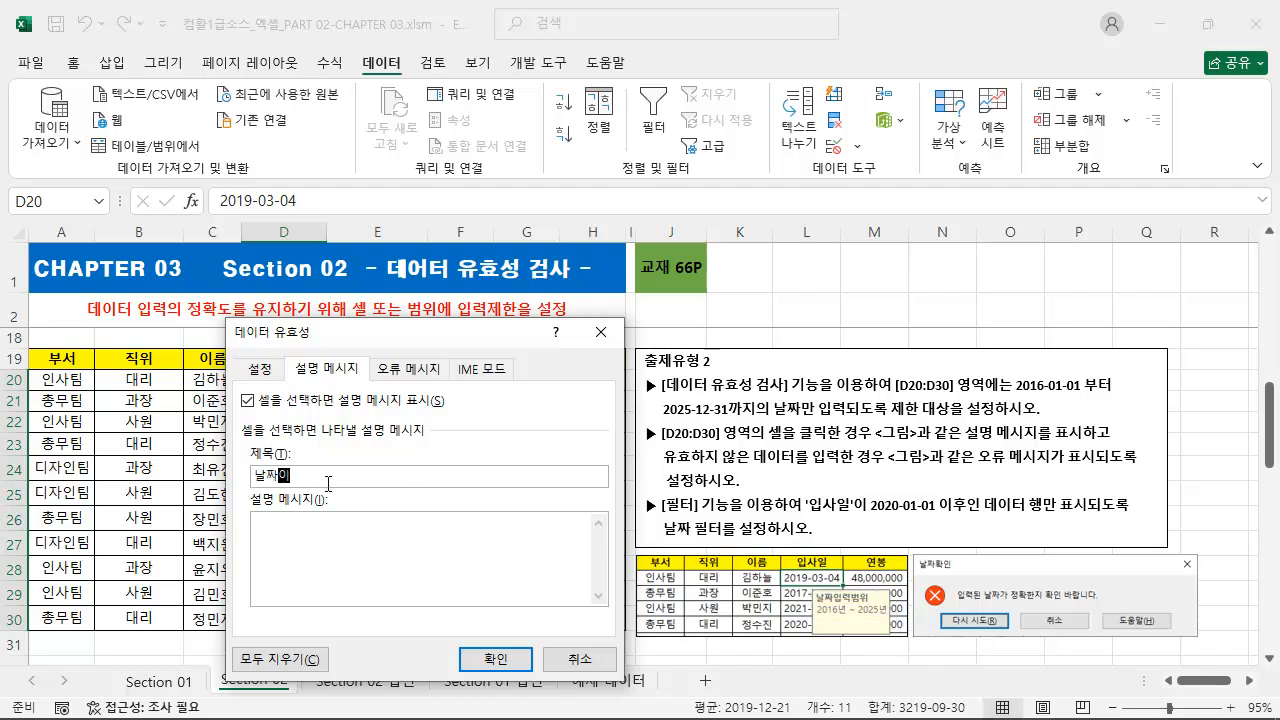
text(위)
key(Tab)
text(2016년 ~ 2025년)
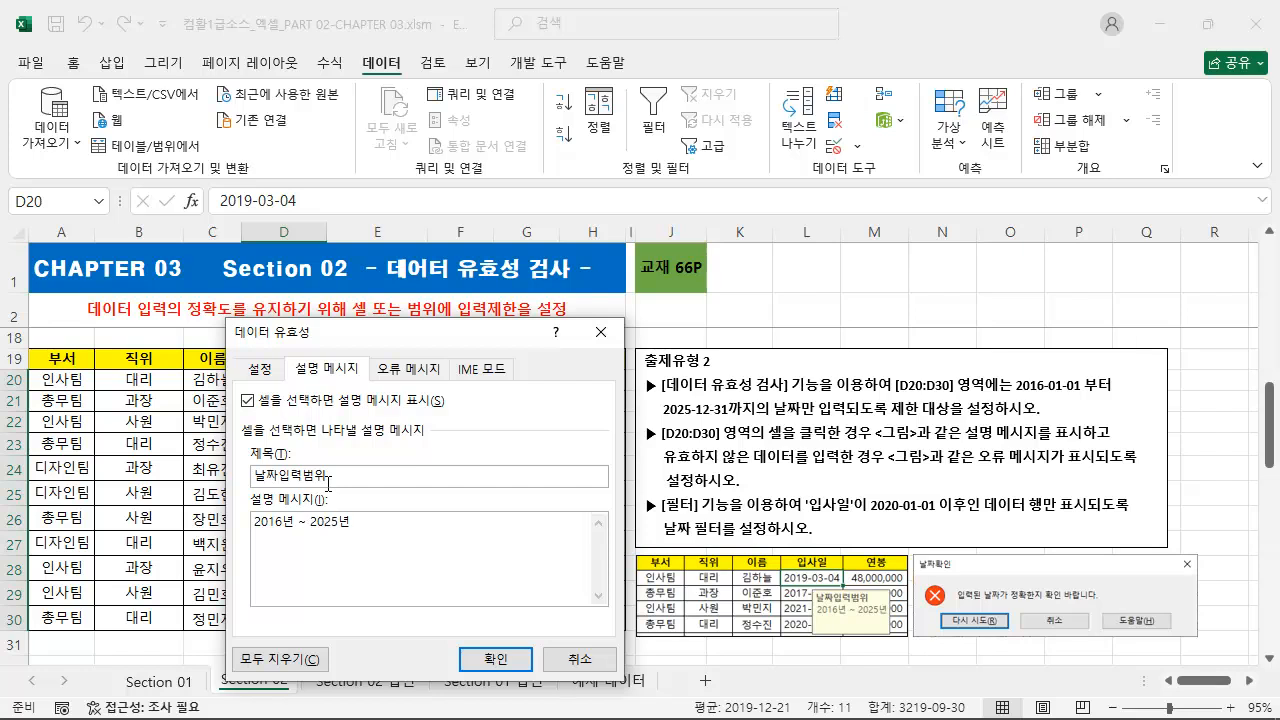
Give the date validation an error message titled 날짜확인 with the text 입력된 날짜가 정확한지 확인 바랍니다. and apply the validation settings.
click(430, 370)
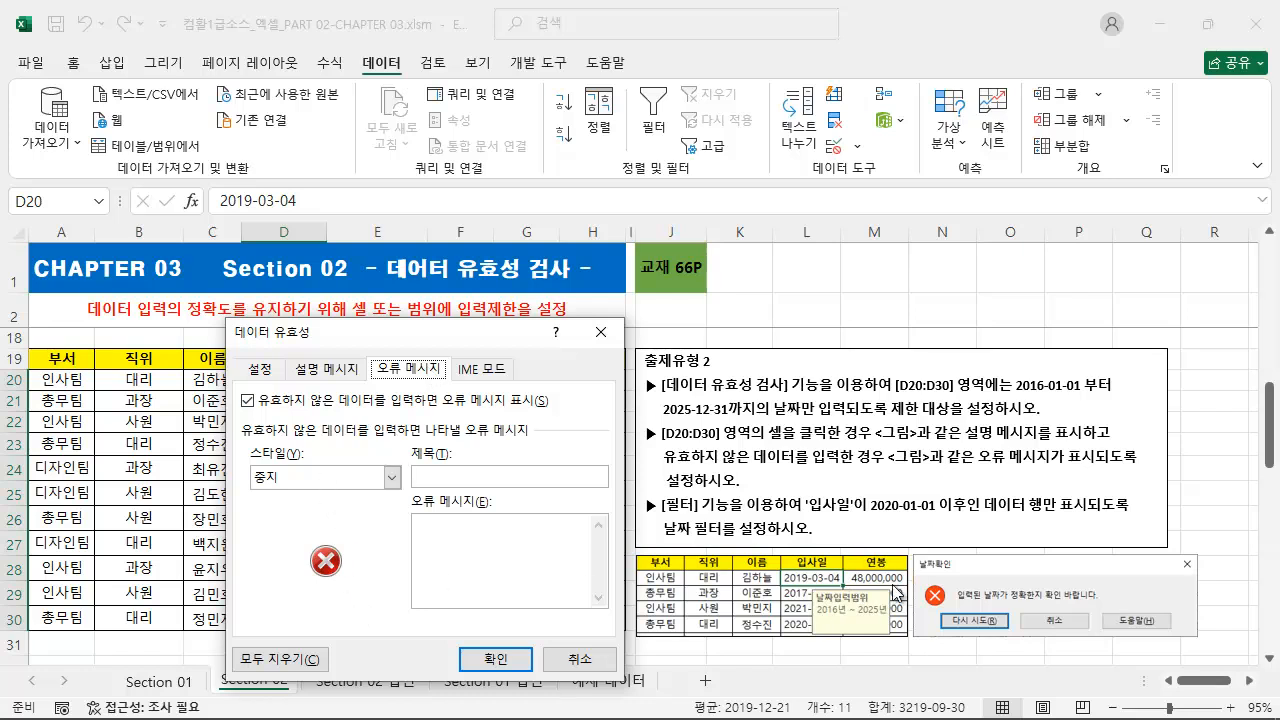
key(ctrl+2)
drag(916, 580, 936, 601)
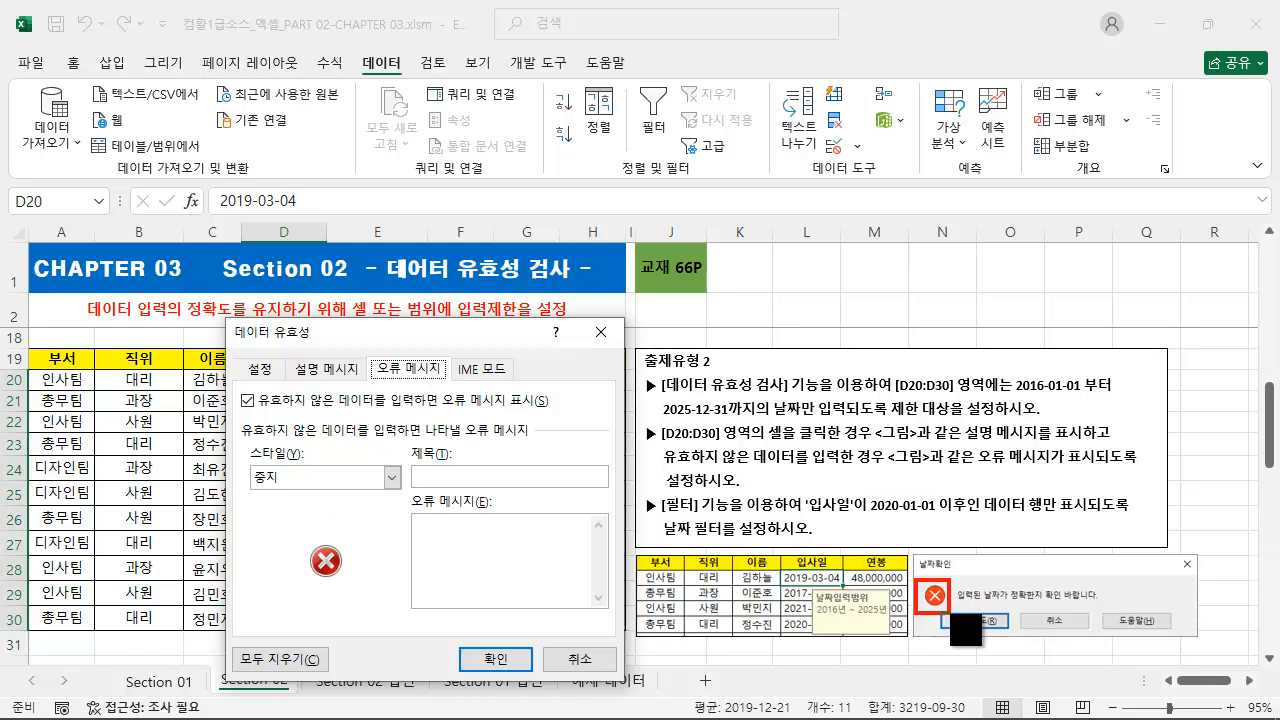
key(Escape)
click(452, 476)
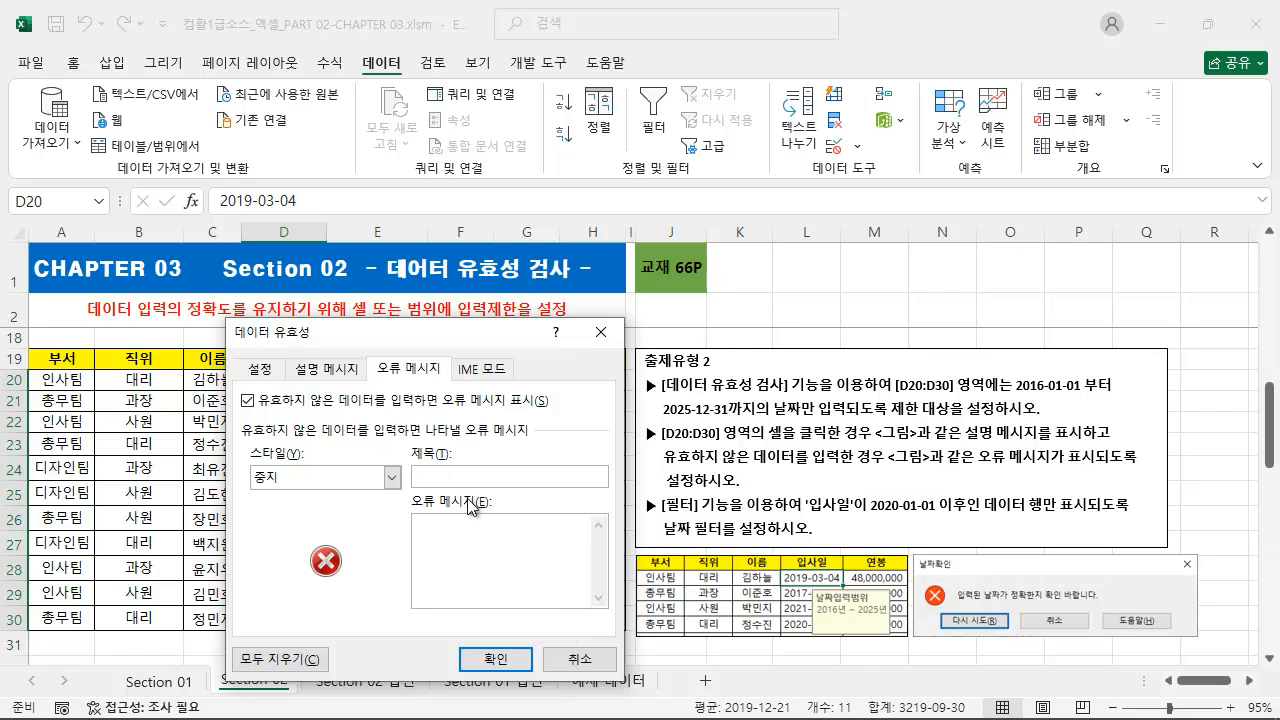
text(날짜확인입력되 날짜)
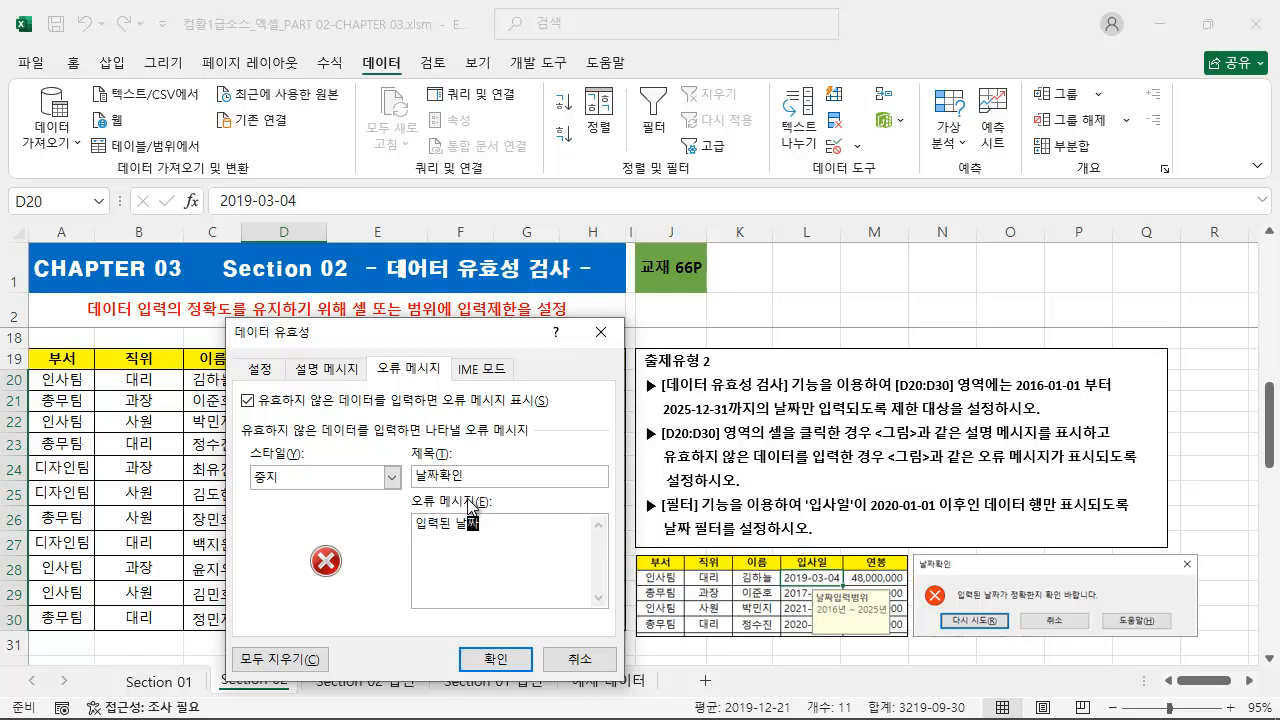
text(가 정확하한지 확이인 바랍니다.)
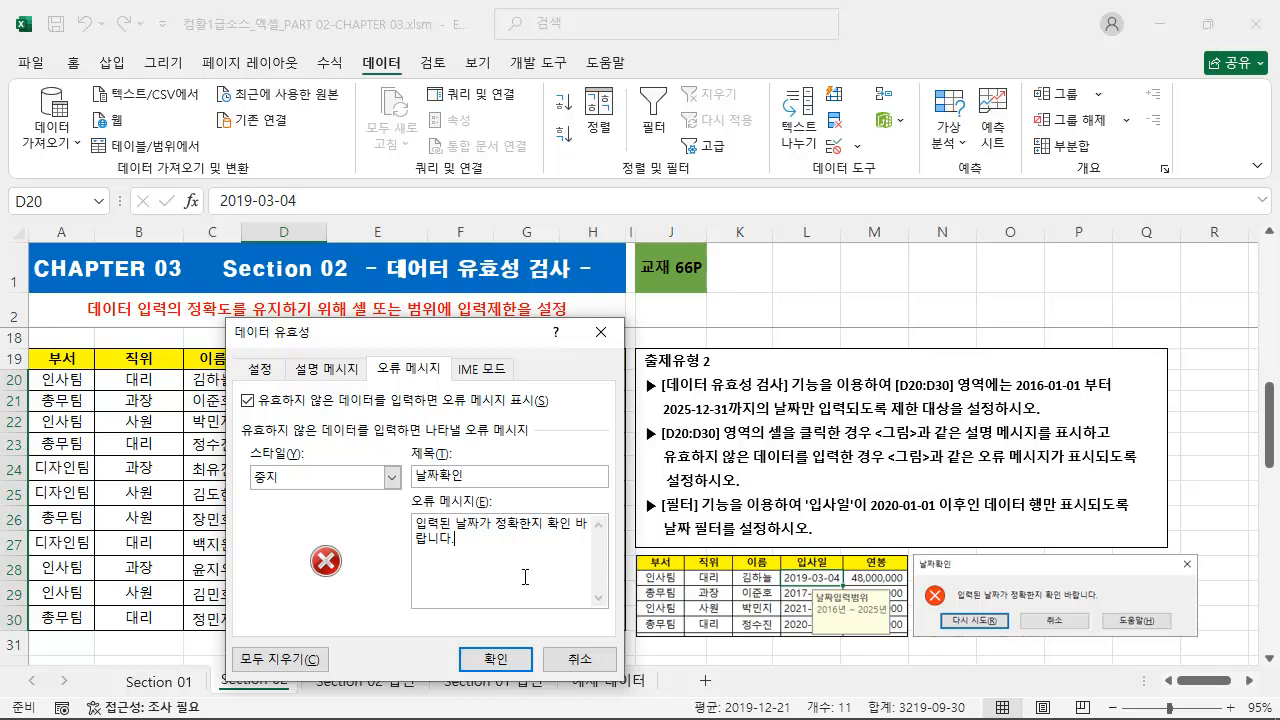
click(495, 658)
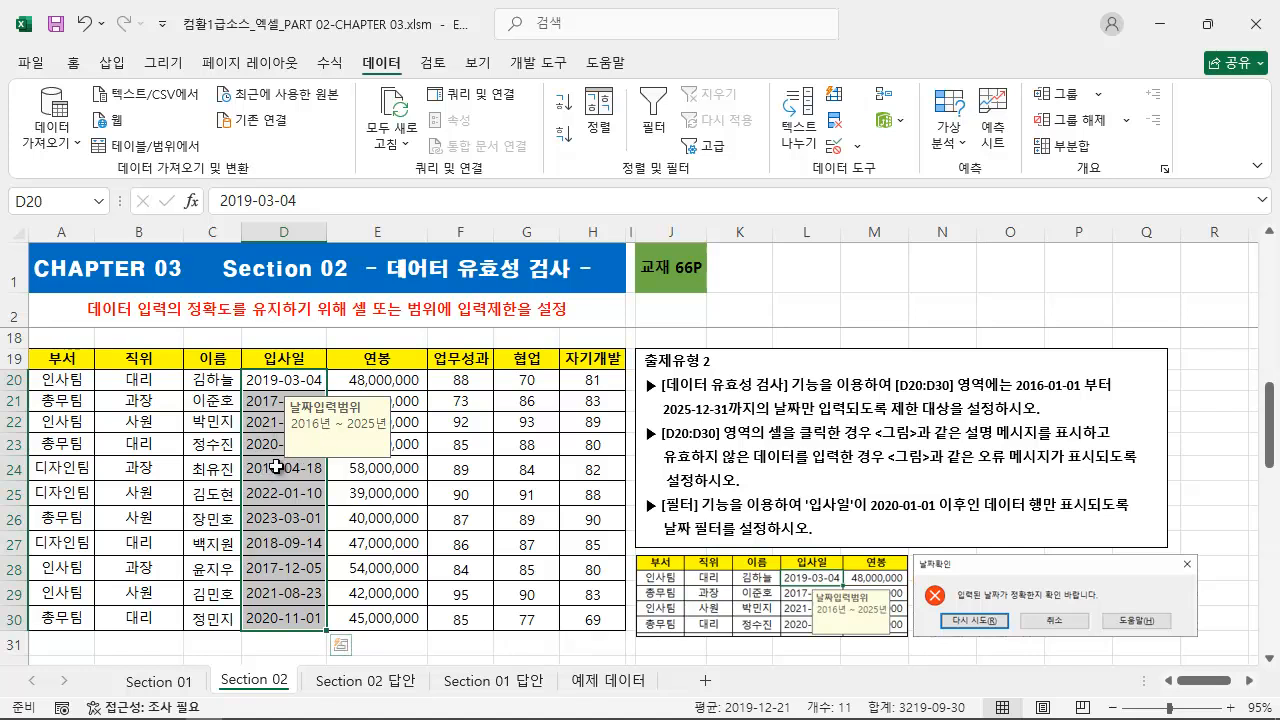
Test the date validation by trying to enter 2015-01-26 in cell D24, and cancel the entry.
click(276, 466)
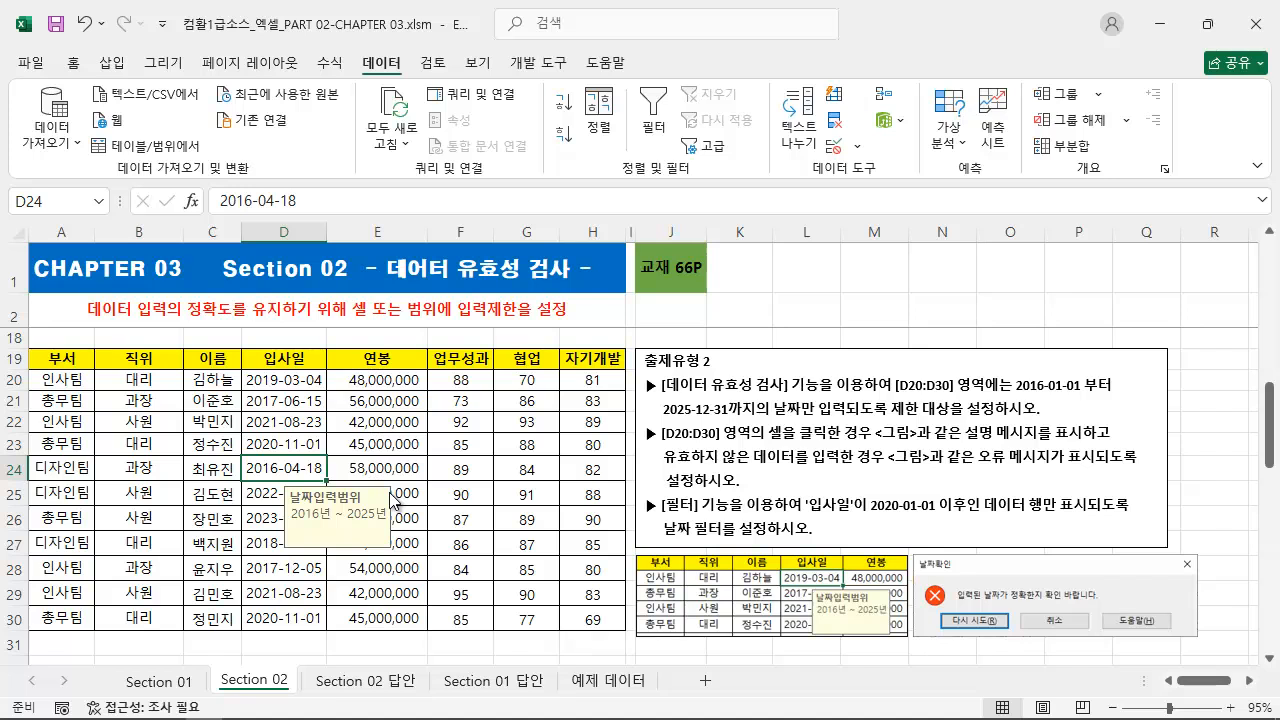
text(2015-01-26)
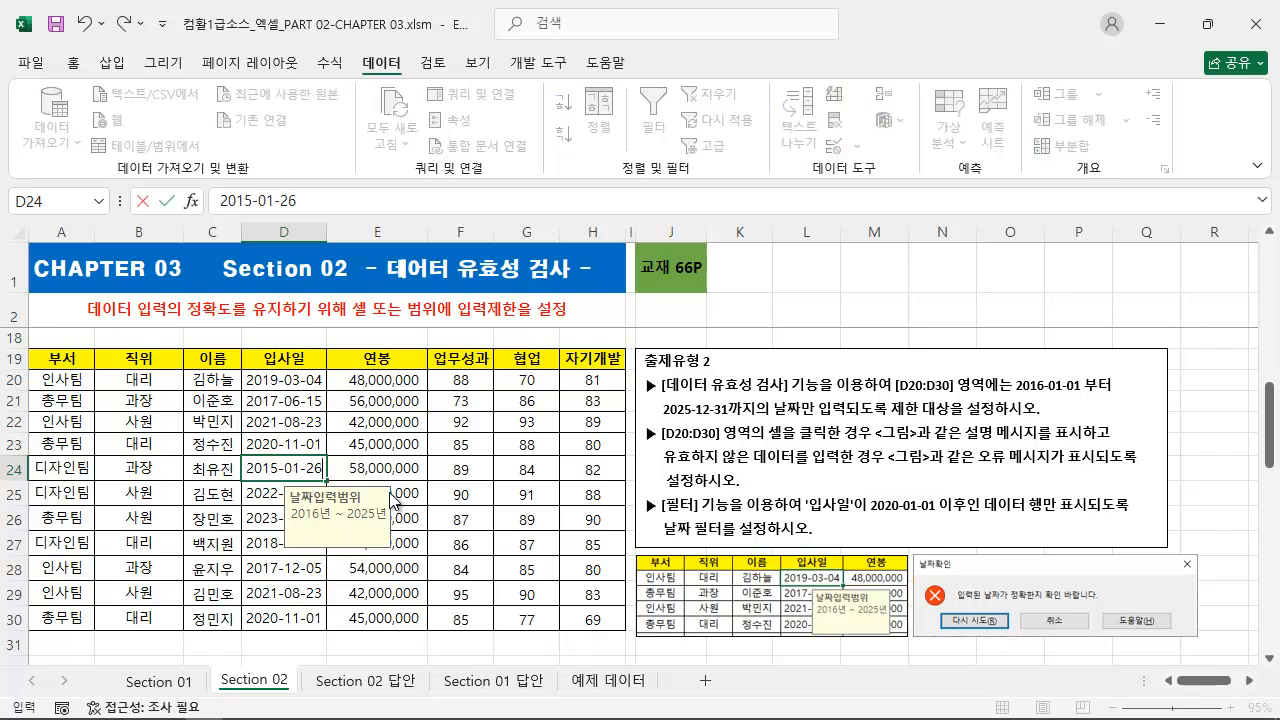
key(Return)
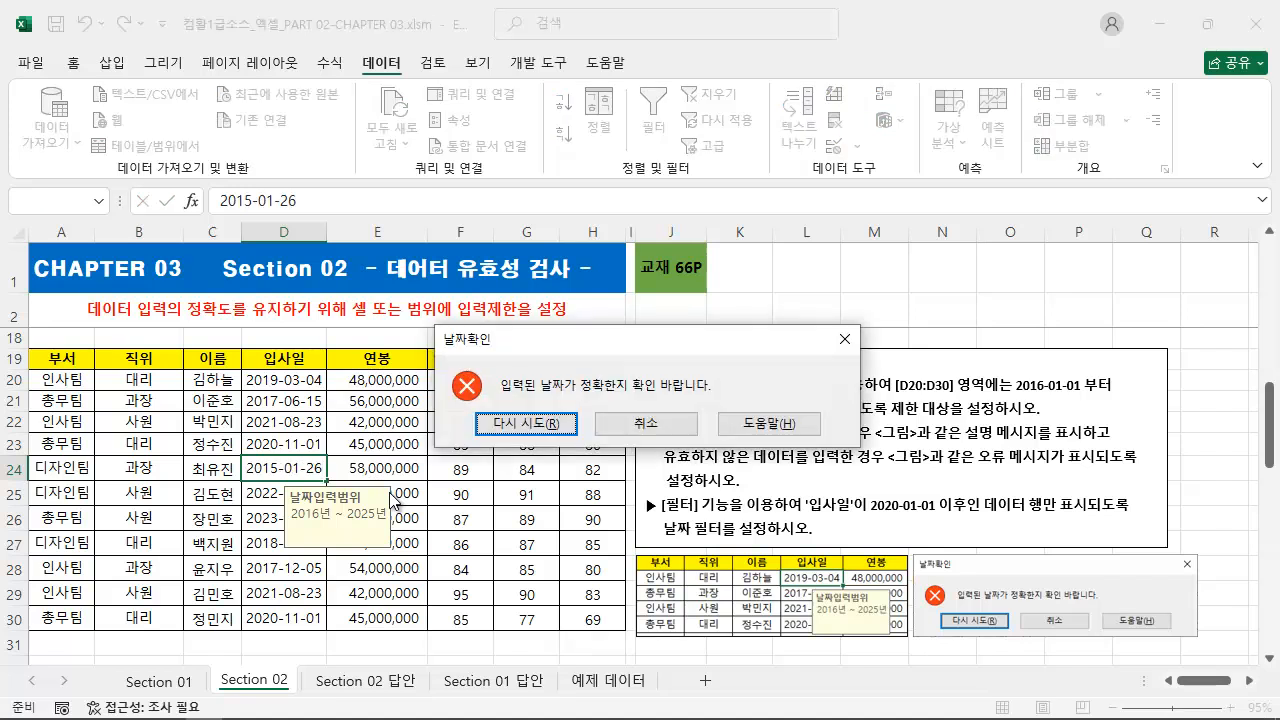
key(Escape)
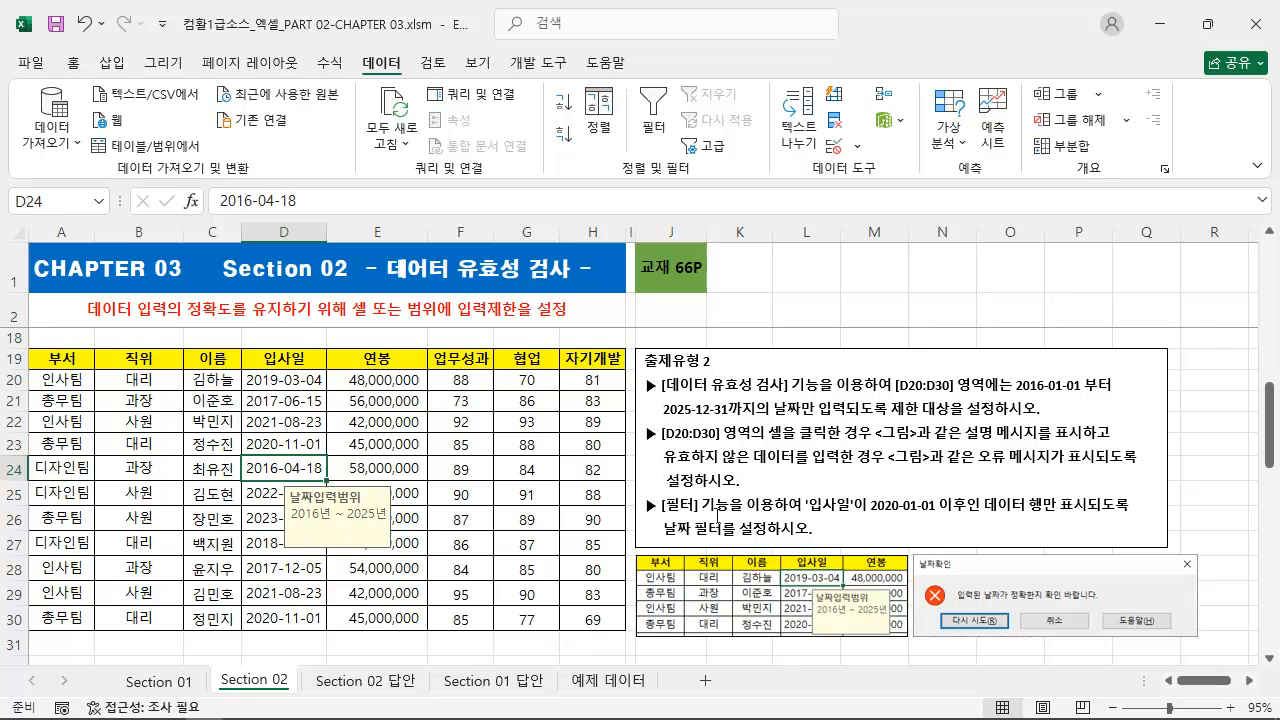
Select the 출제유형 2 table A19:H30 including its header row and turn on filtering for it.
mouse_move(630, 490)
mouse_down()
mouse_move(722, 526)
mouse_move(1098, 558)
mouse_move(1161, 547)
mouse_up()
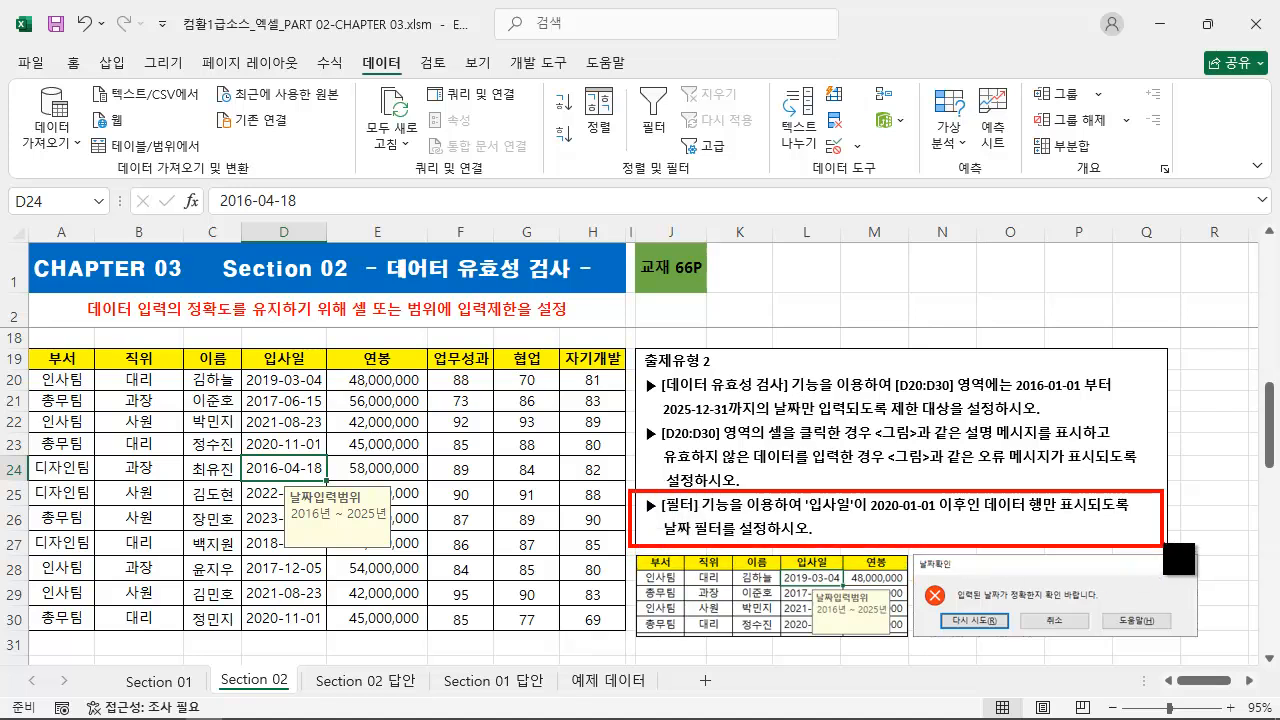
key(Escape)
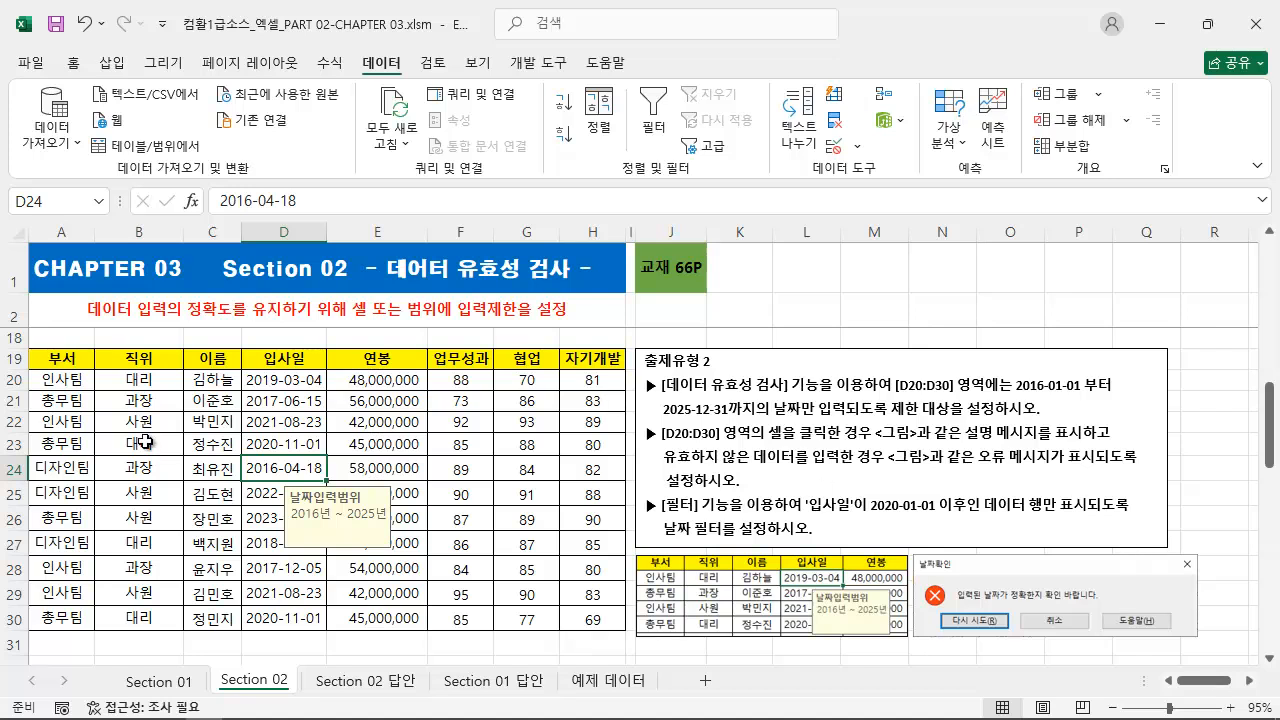
click(146, 442)
click(305, 409)
drag(48, 364, 582, 617)
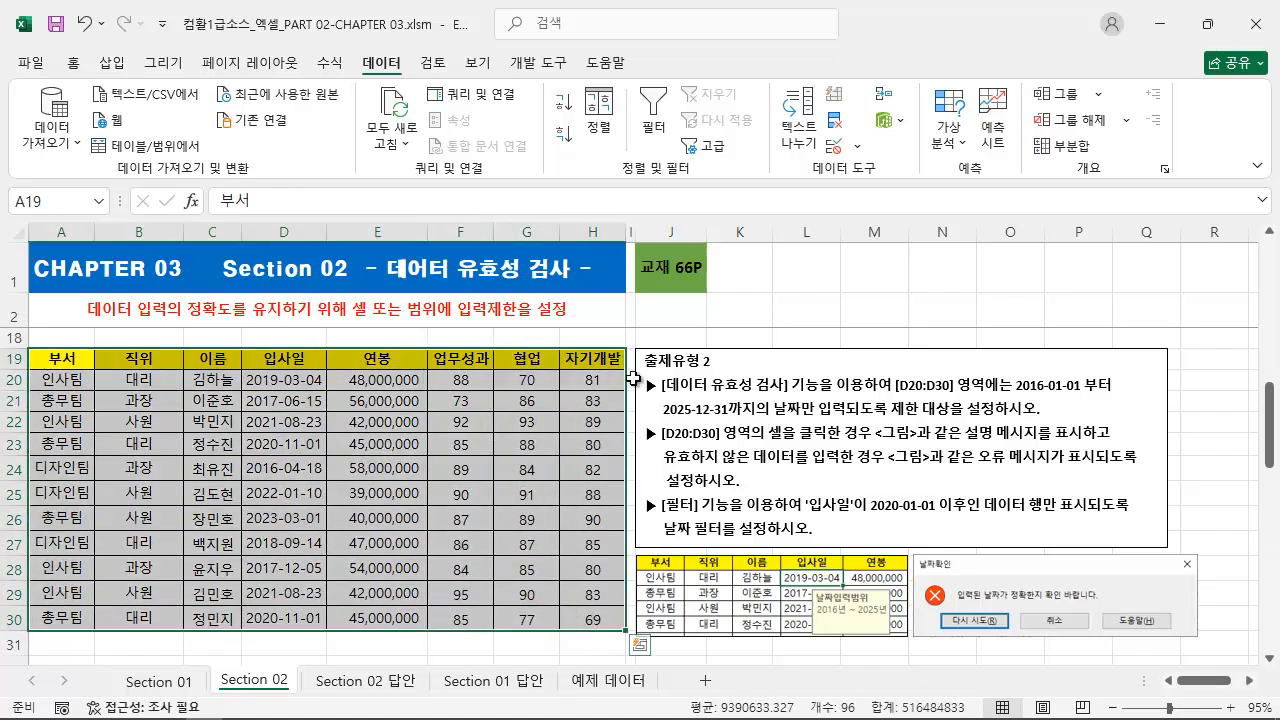
click(659, 138)
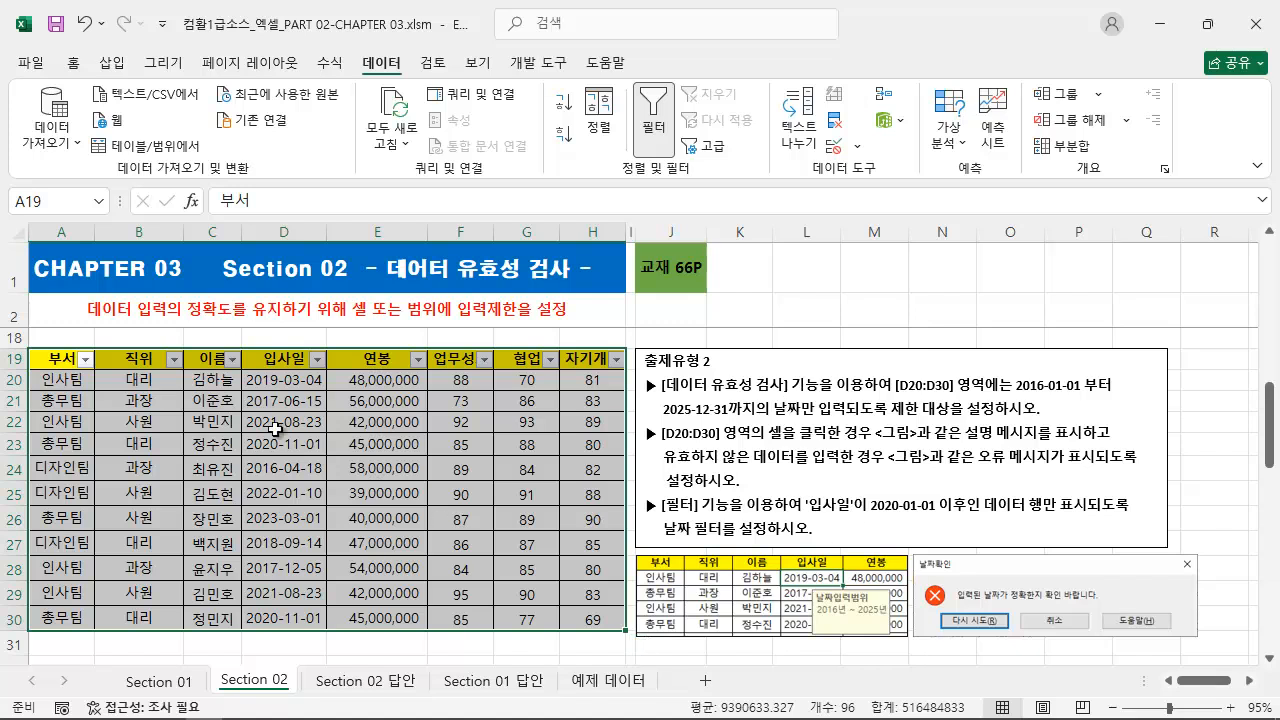
Apply a date filter to the 입사일 column that shows only dates 이후 2020-01-01.
click(275, 425)
click(317, 360)
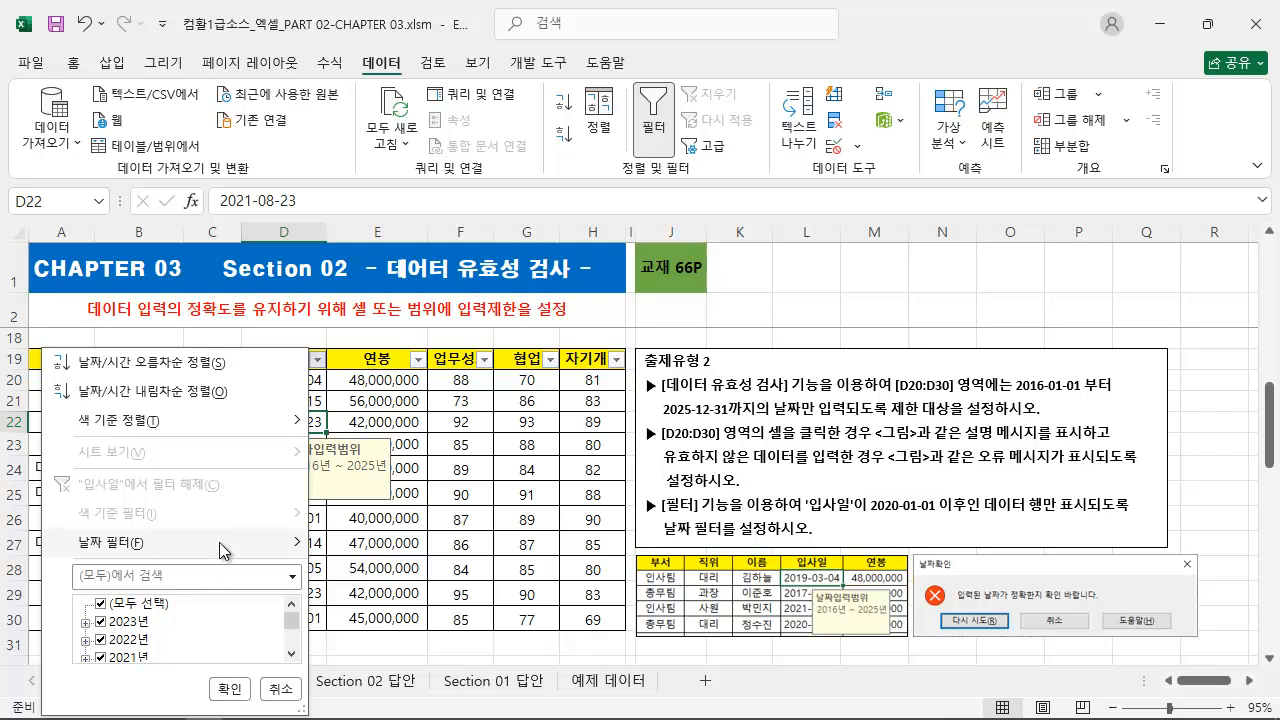
mouse_move(222, 550)
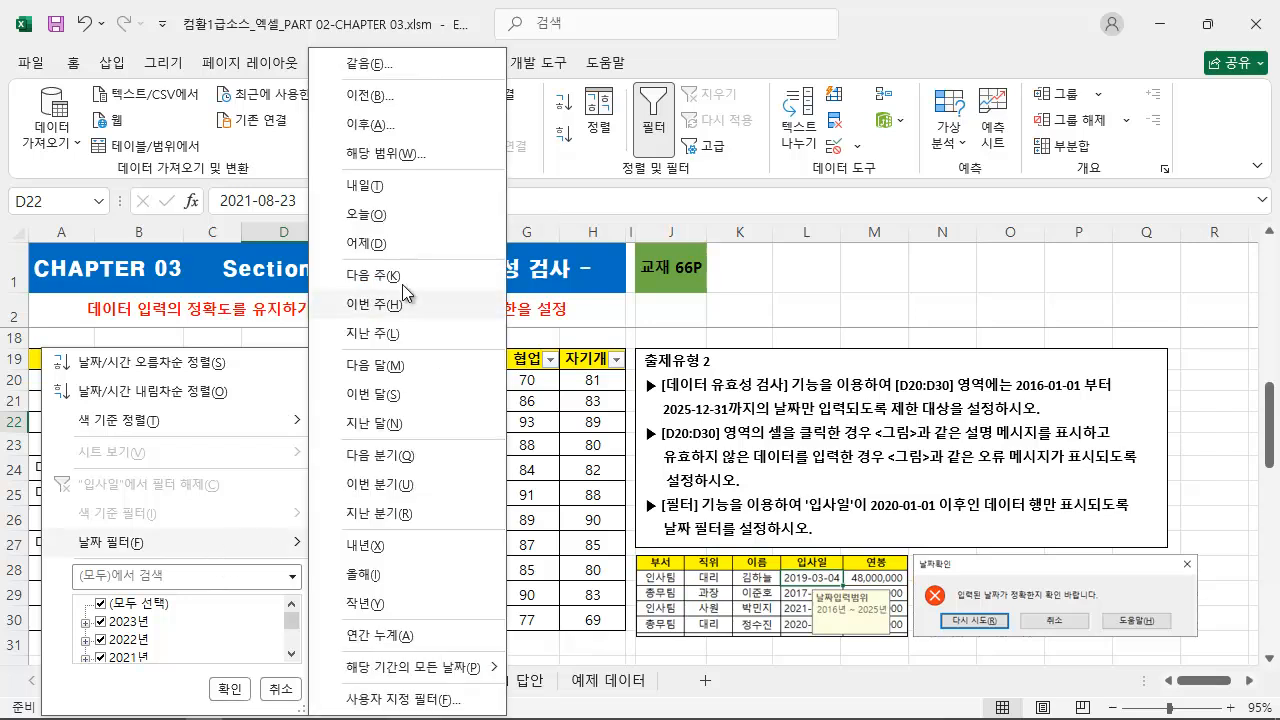
click(343, 140)
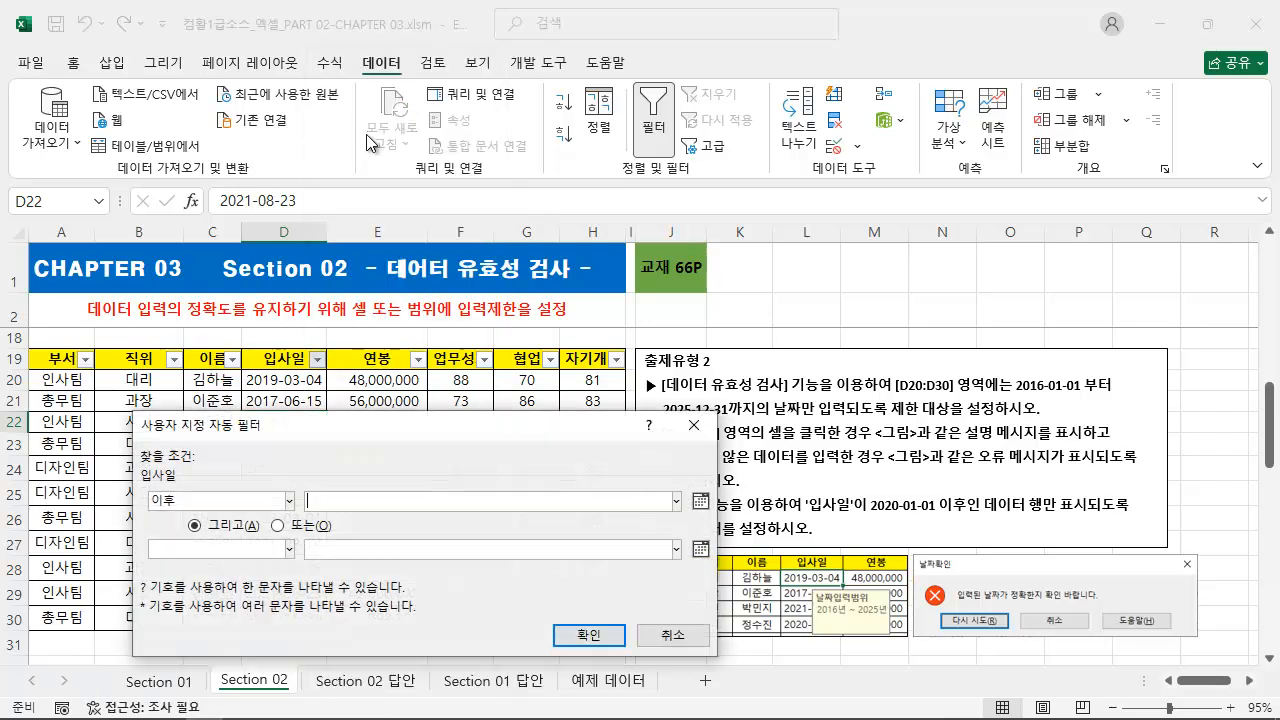
drag(491, 426, 427, 406)
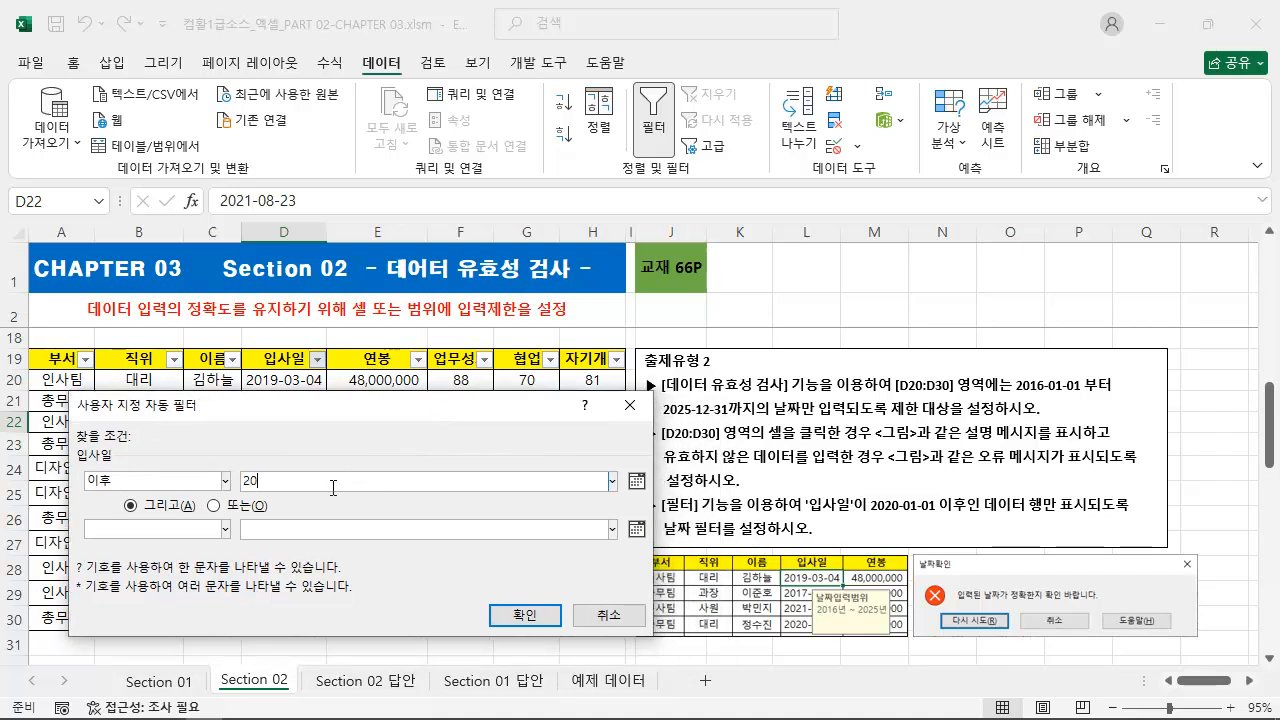
text(2020-01-01)
click(524, 614)
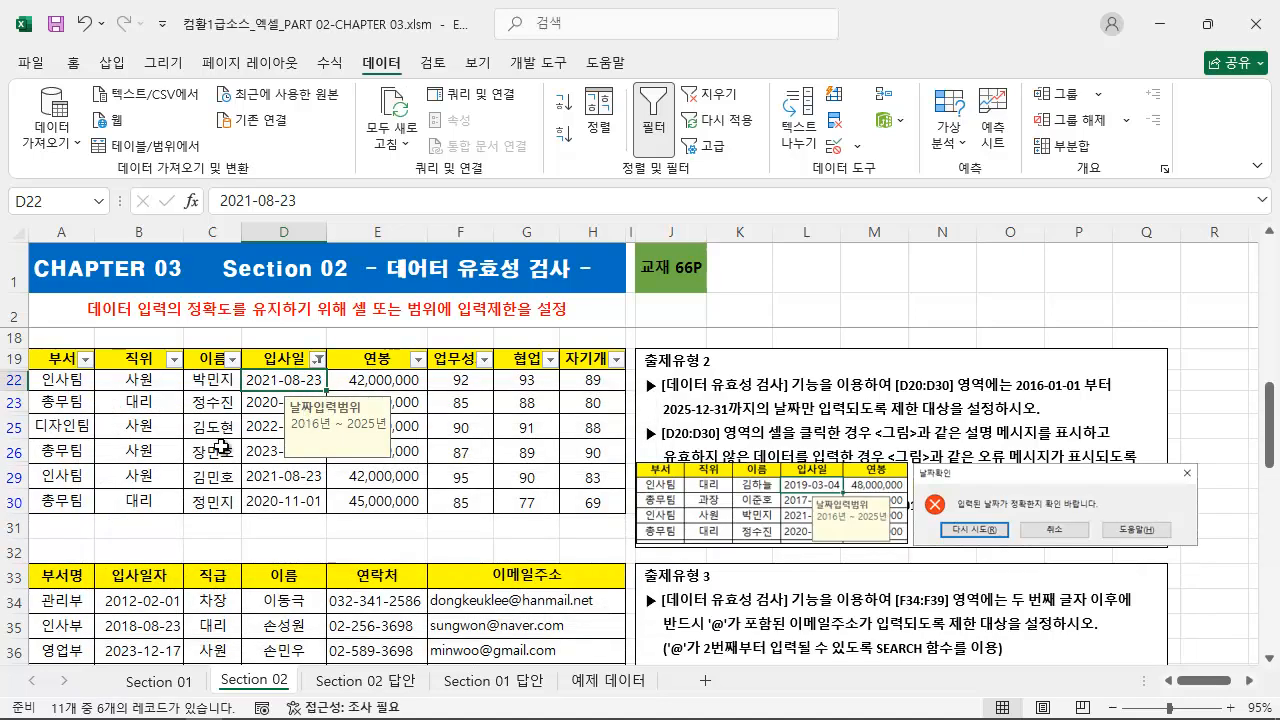
Clear the date filter condition from the 출제유형 2 table while leaving filtering turned on.
drag(3, 370, 31, 523)
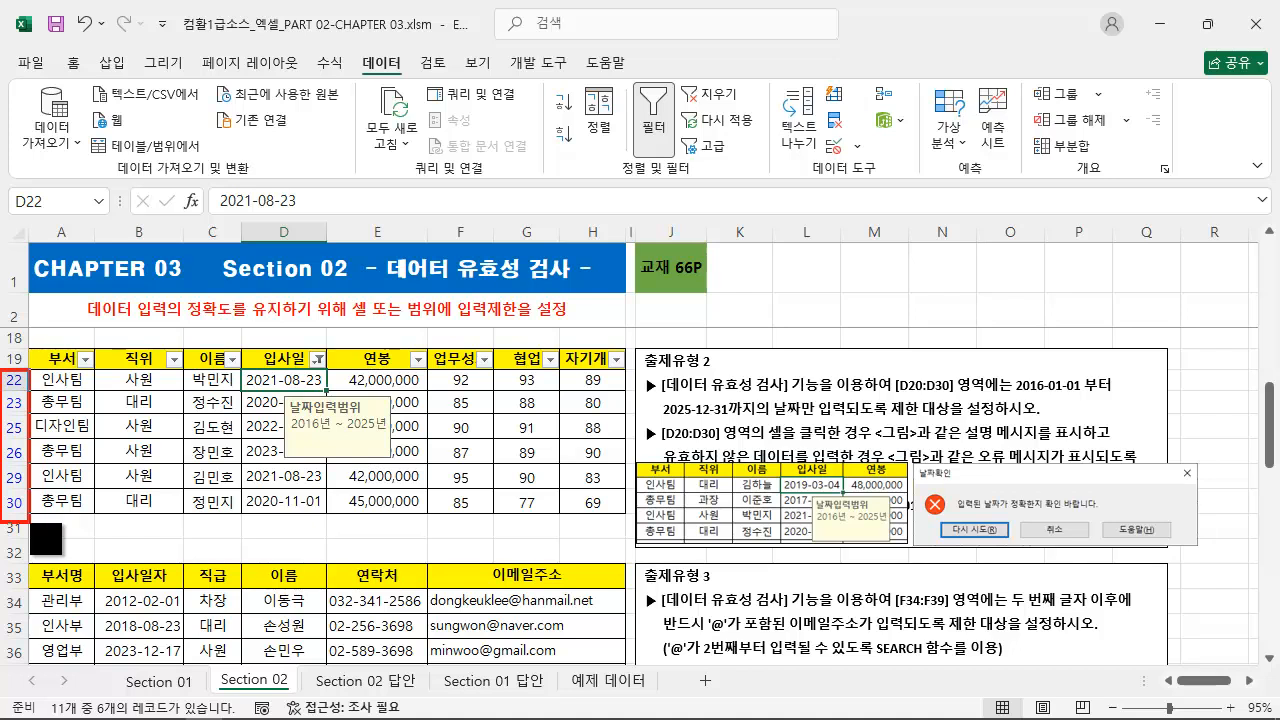
key(Escape)
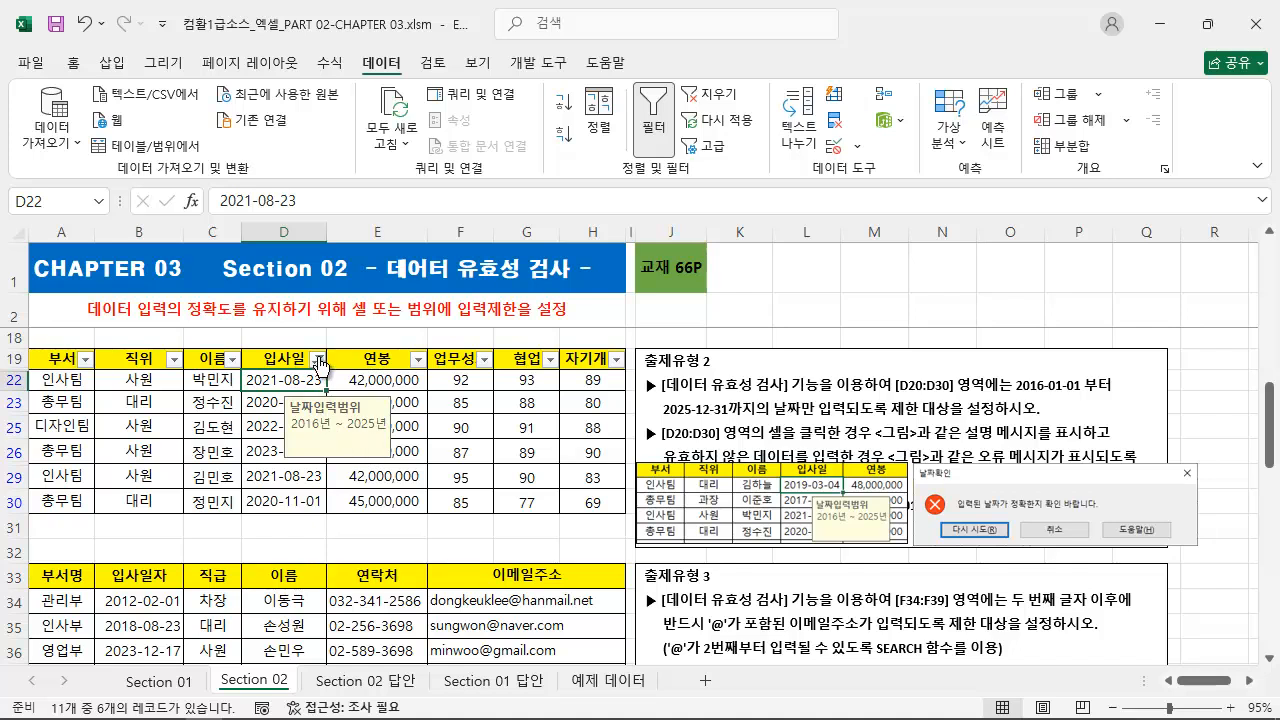
click(718, 97)
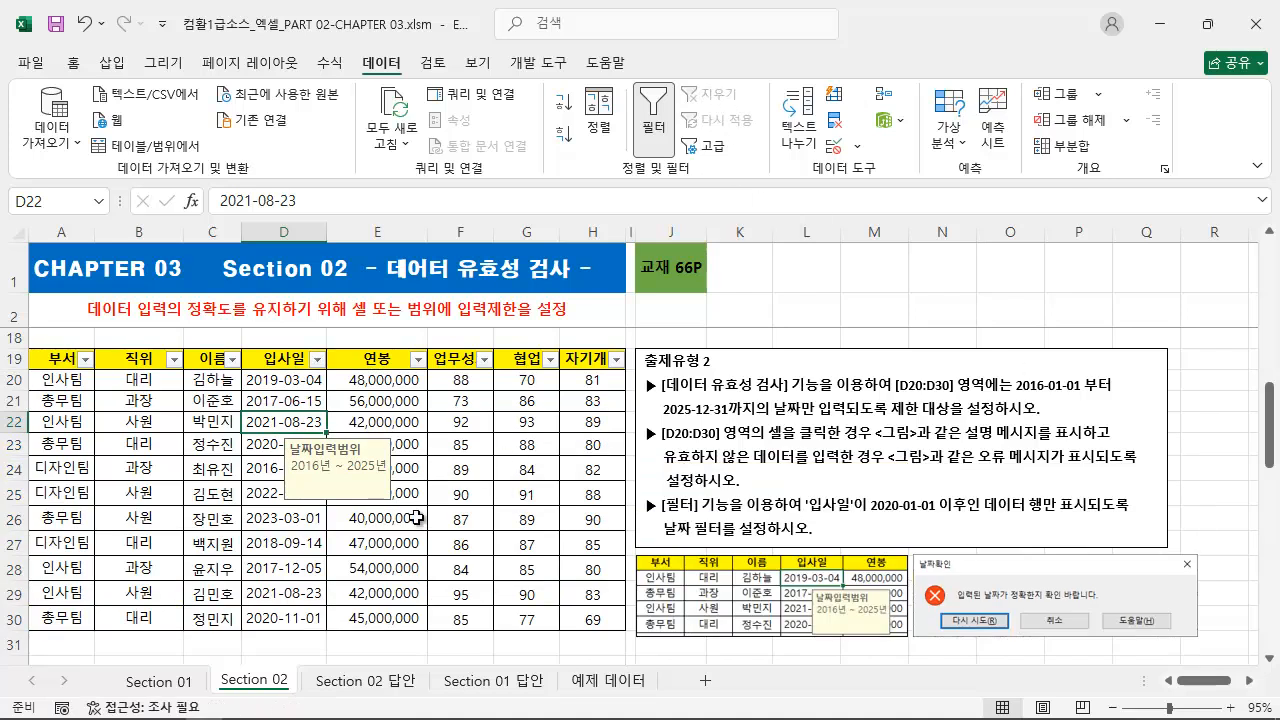
Select the 이메일주소 cells F34:F39 in the 출제유형 3 table.
scroll(415, 500, down, 5)
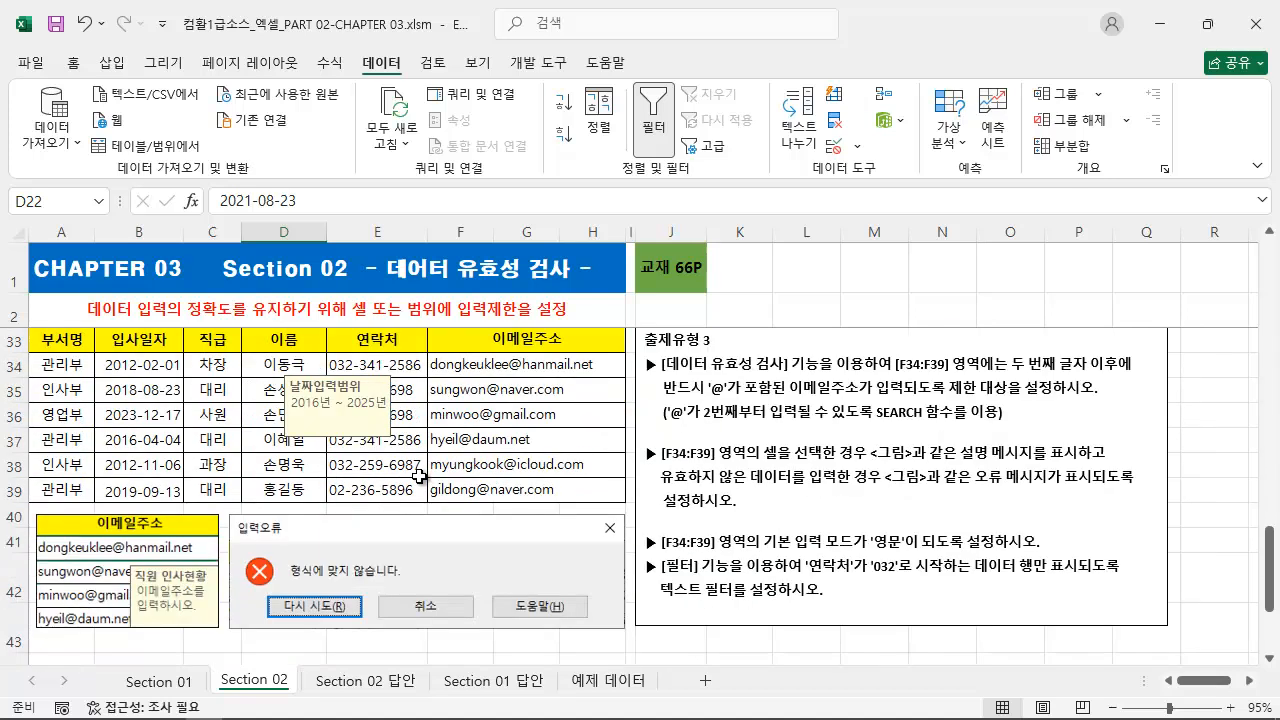
scroll(430, 500, up, 1)
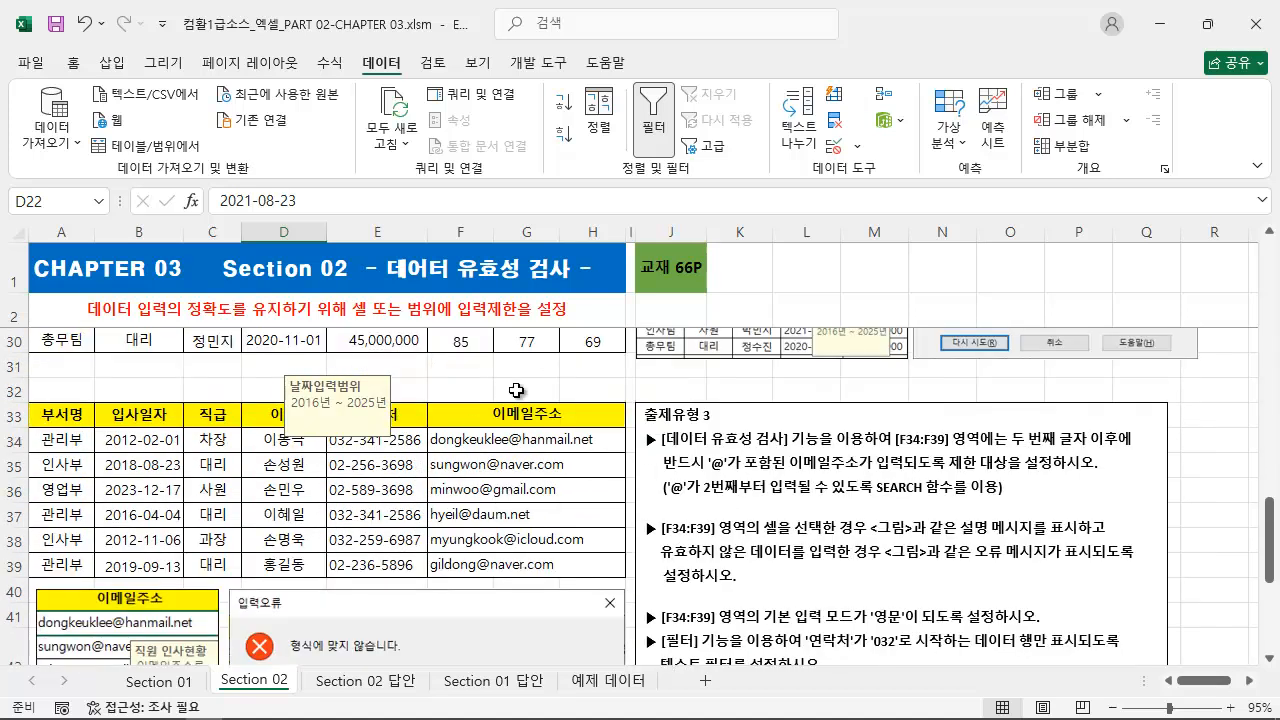
click(516, 390)
scroll(641, 453, down, 1)
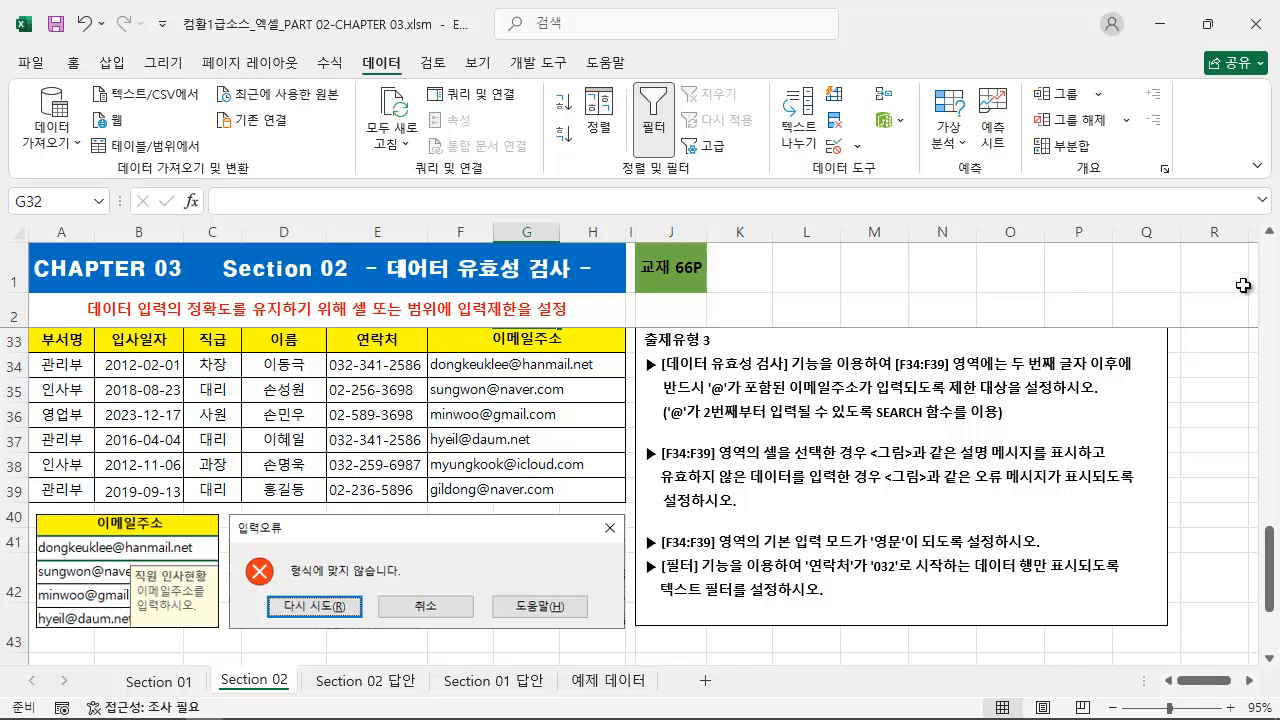
click(1268, 234)
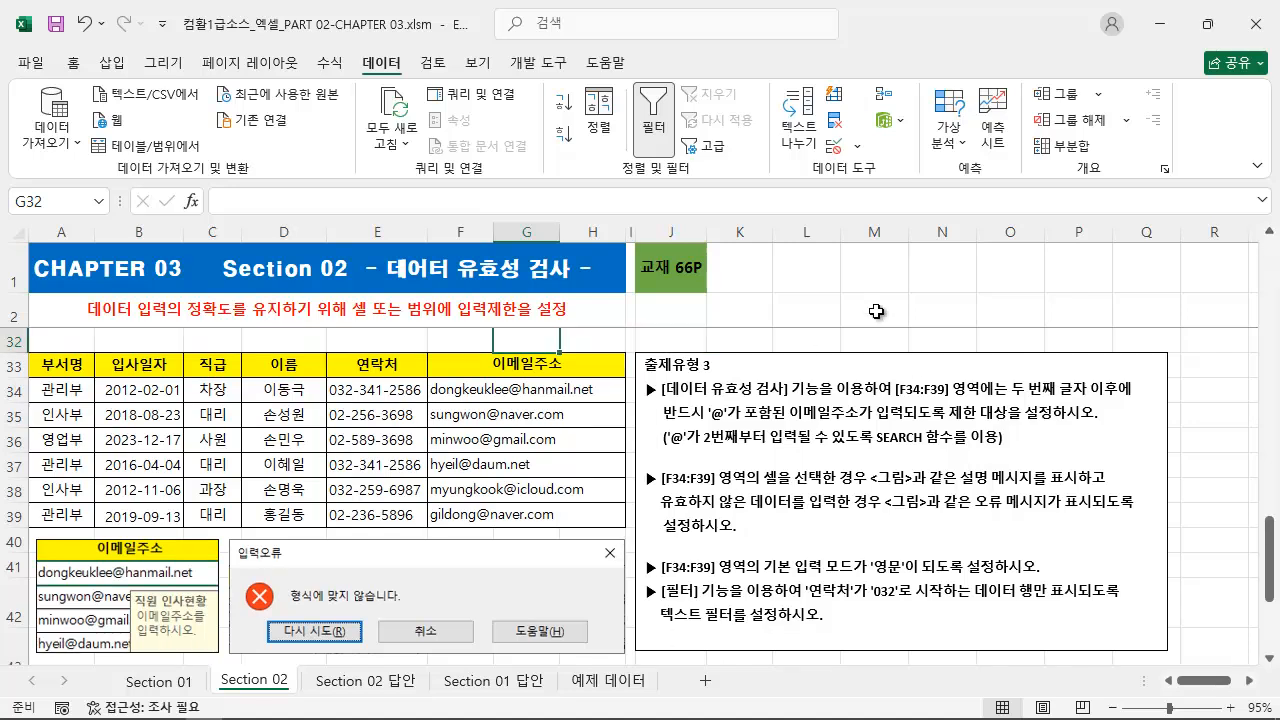
click(874, 317)
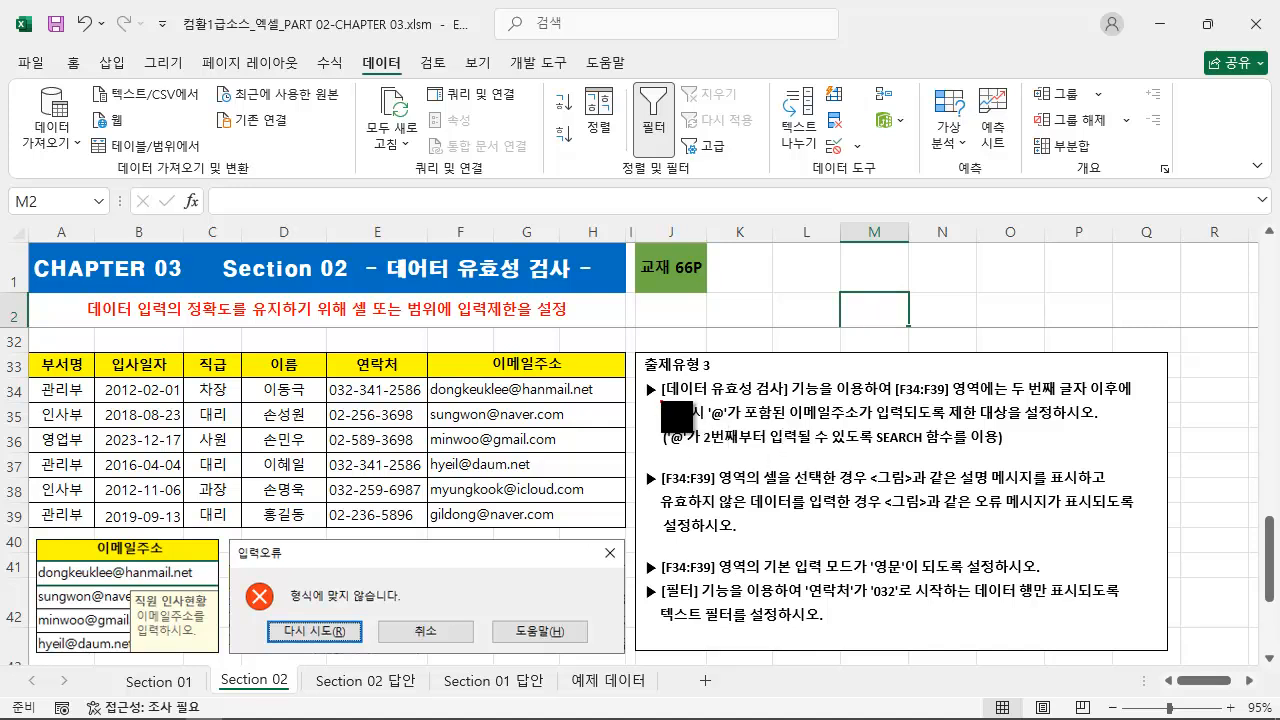
drag(656, 404, 1137, 405)
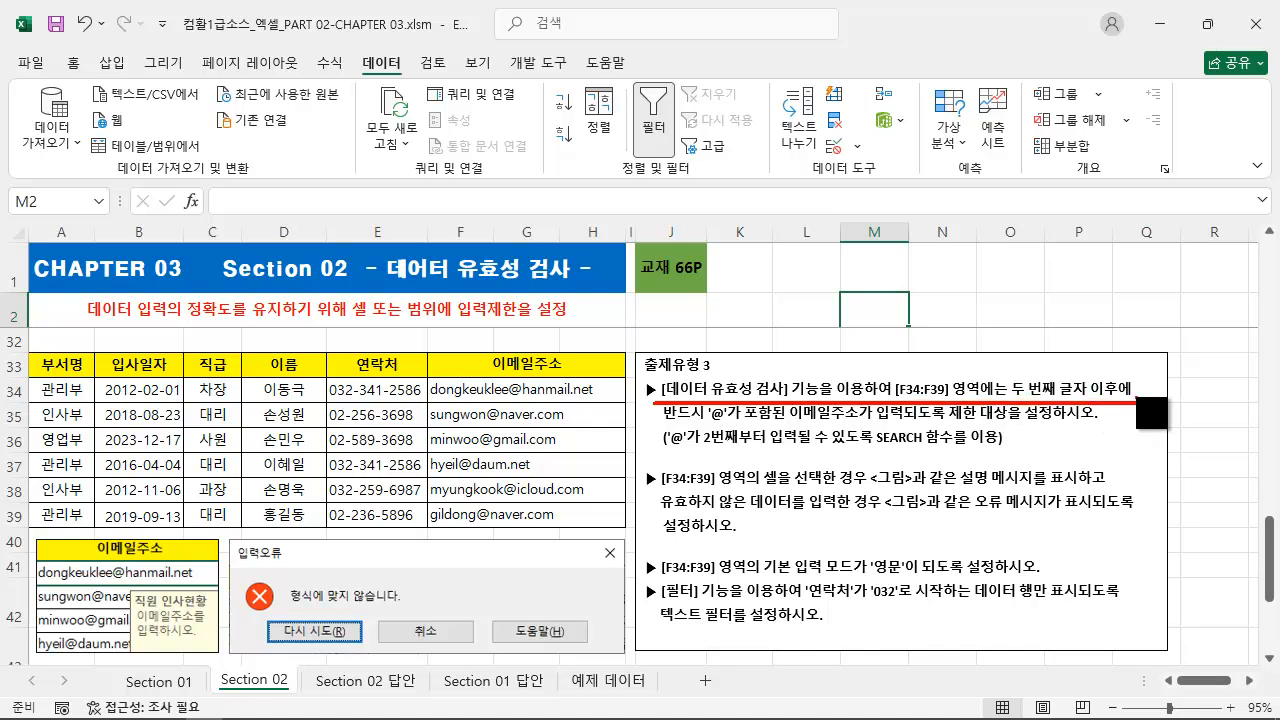
key(Escape)
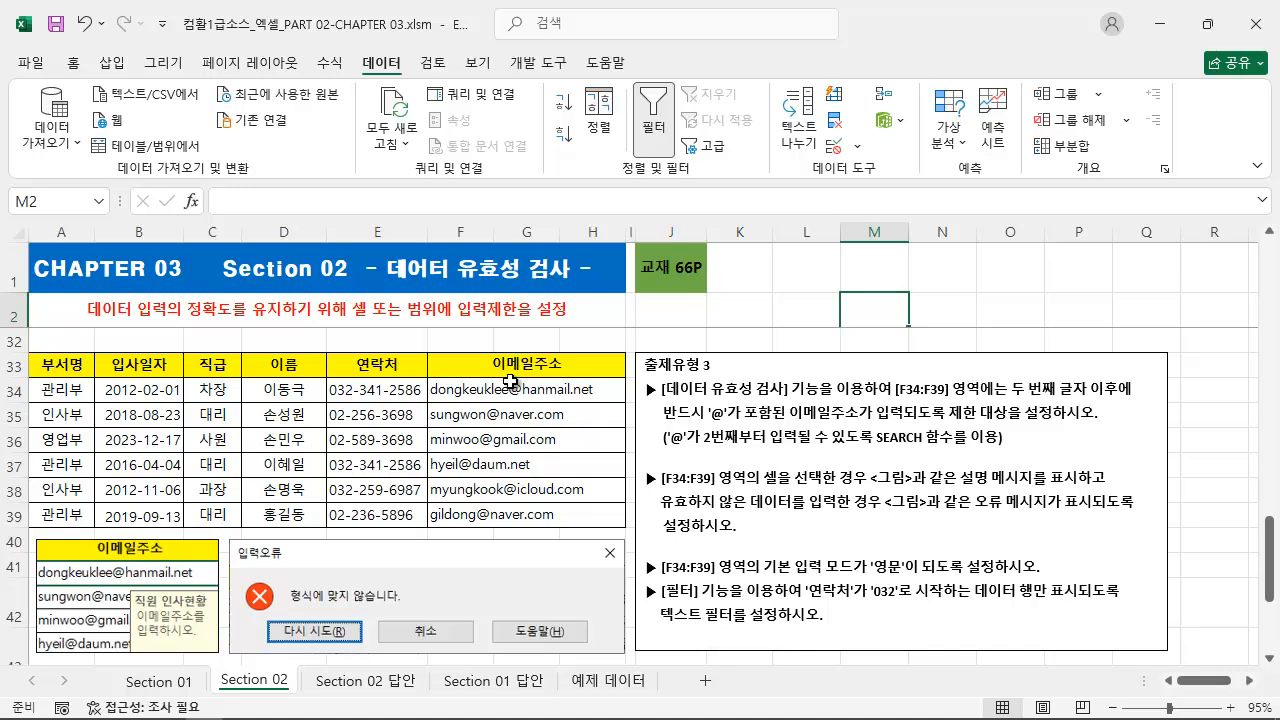
drag(508, 388, 499, 516)
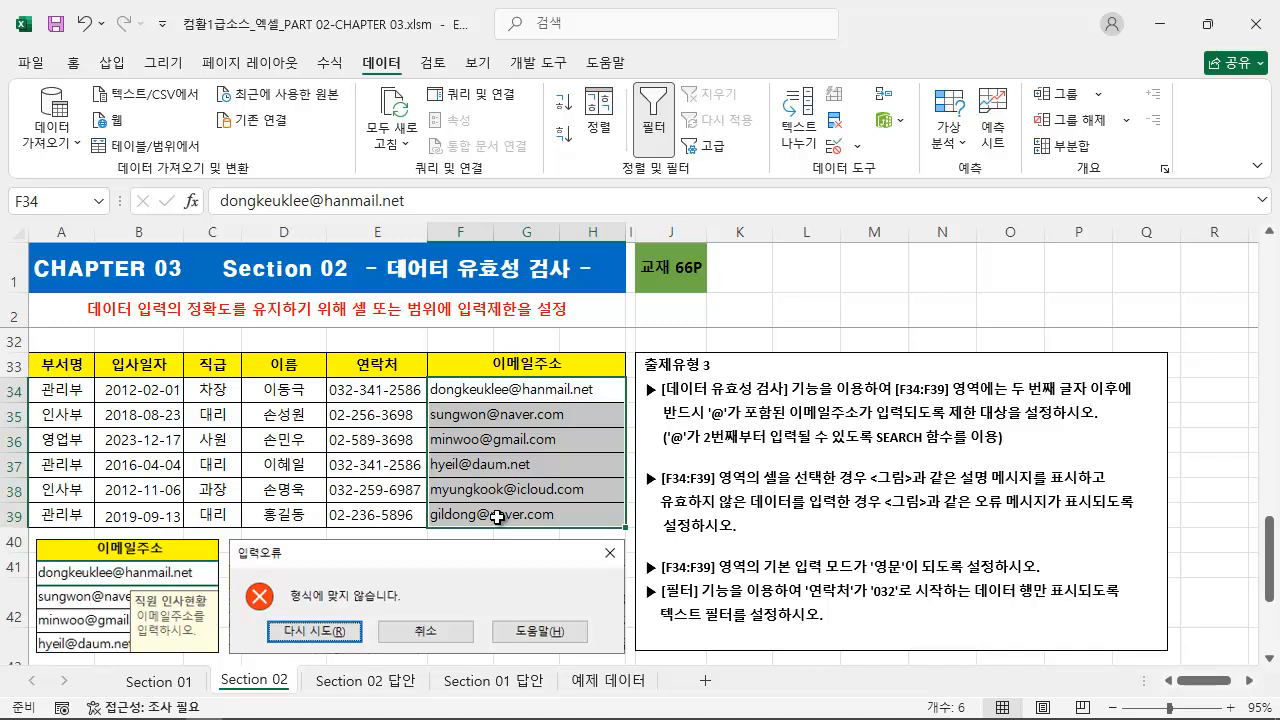
drag(445, 385, 430, 339)
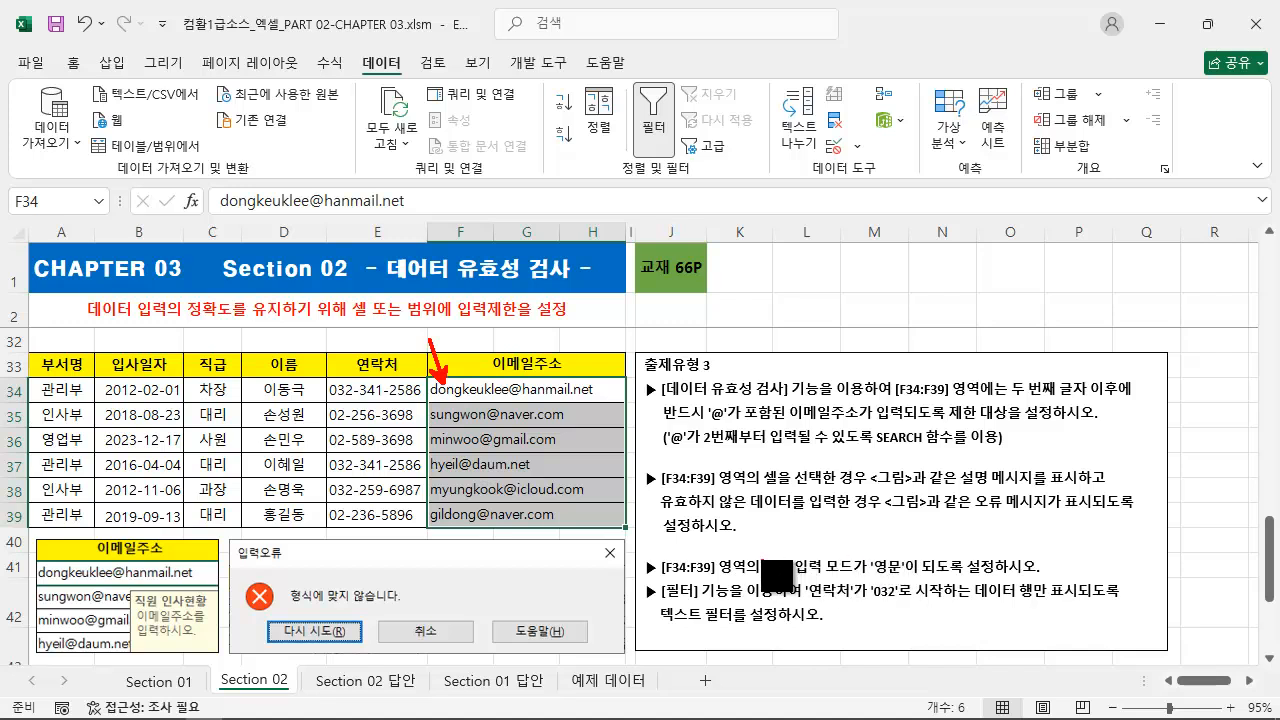
mouse_move(631, 549)
mouse_down()
mouse_move(912, 590)
mouse_move(1046, 577)
mouse_up()
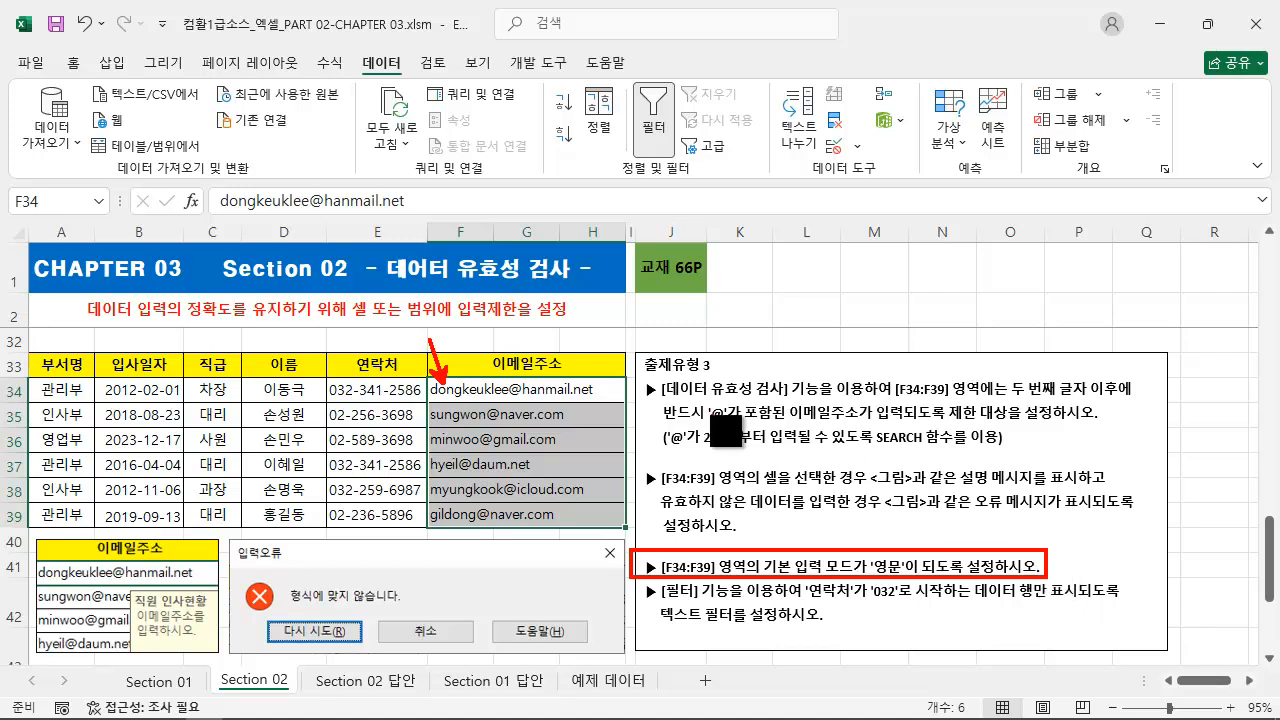
drag(510, 382, 592, 348)
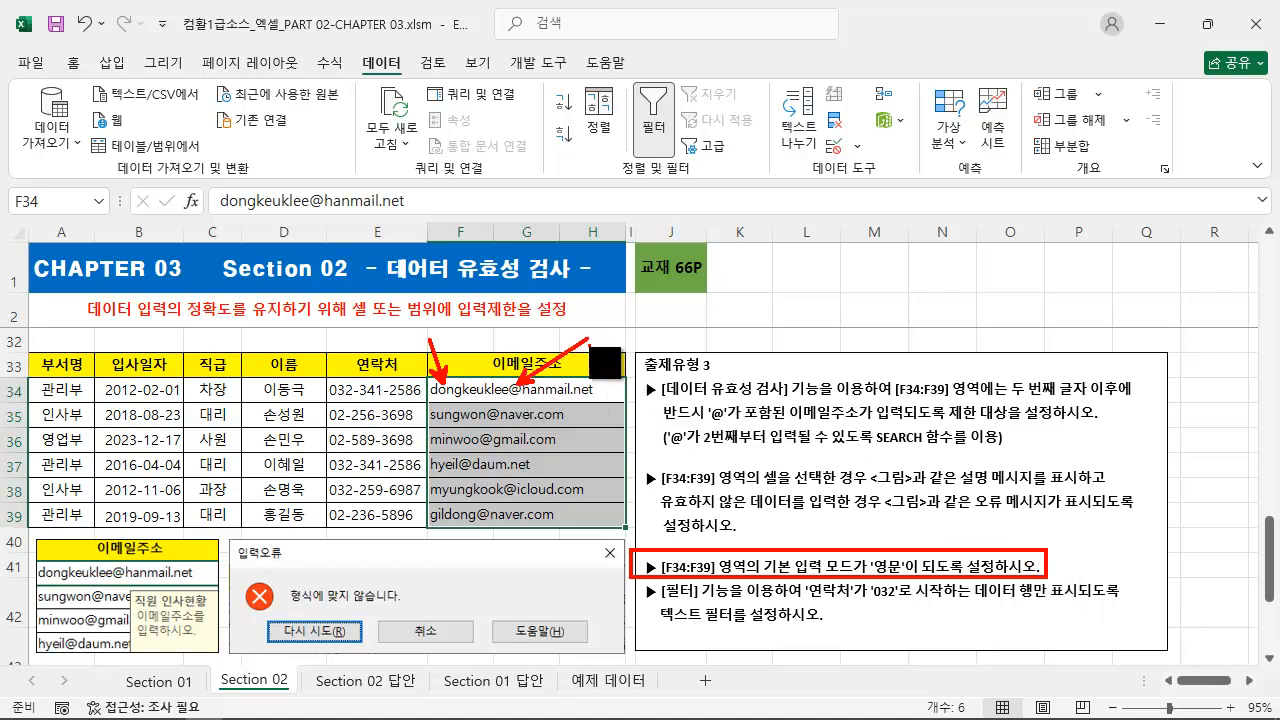
mouse_move(642, 377)
mouse_down()
mouse_move(974, 472)
mouse_move(1150, 456)
mouse_up()
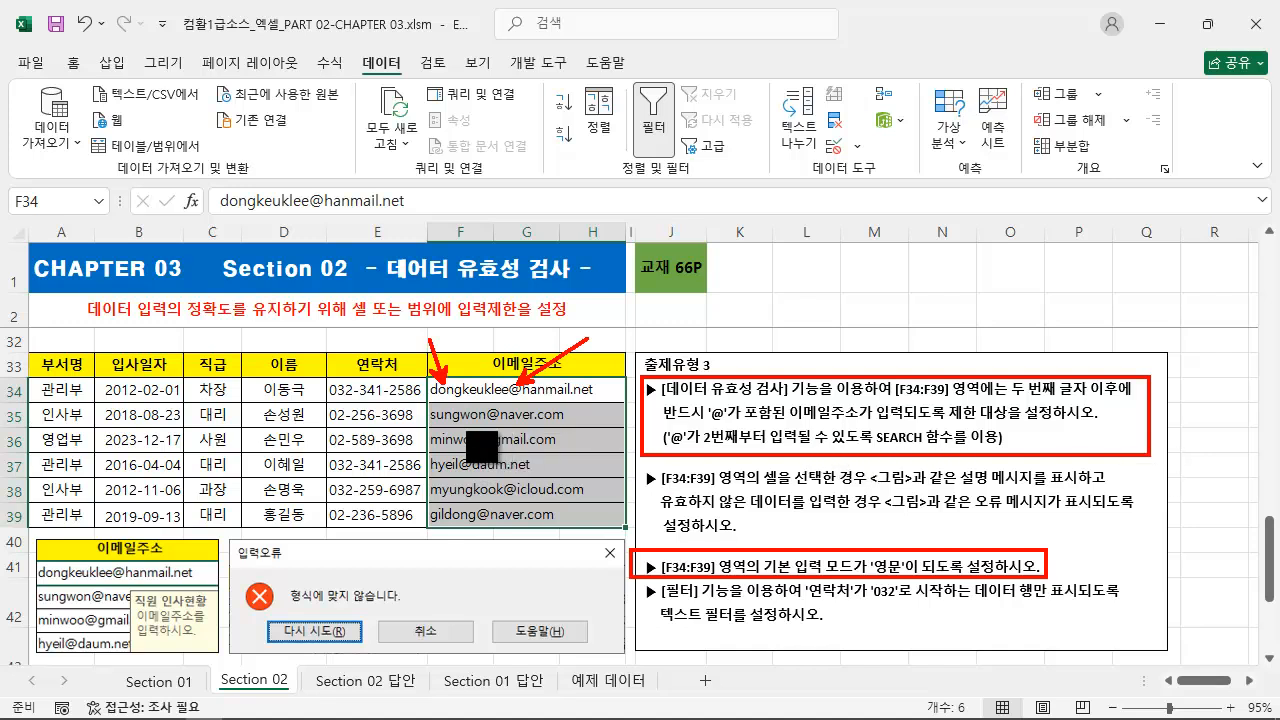
drag(434, 421, 399, 467)
drag(637, 448, 1010, 446)
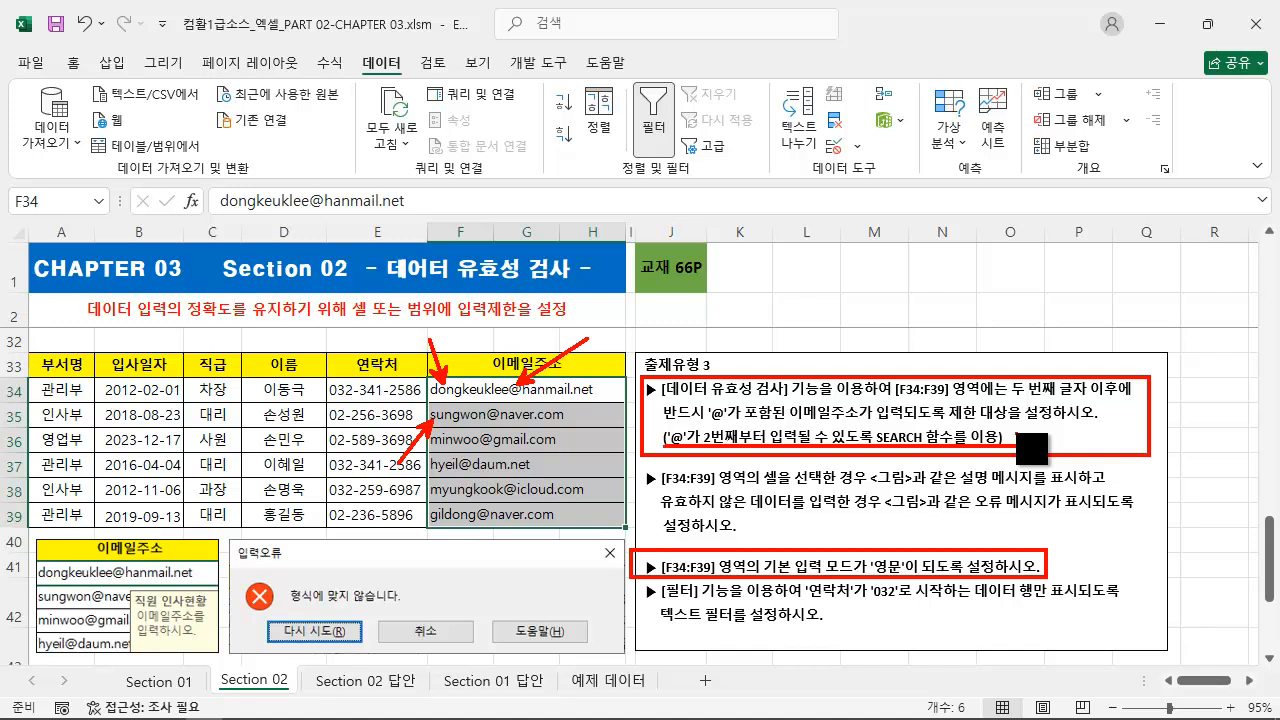
key(Escape)
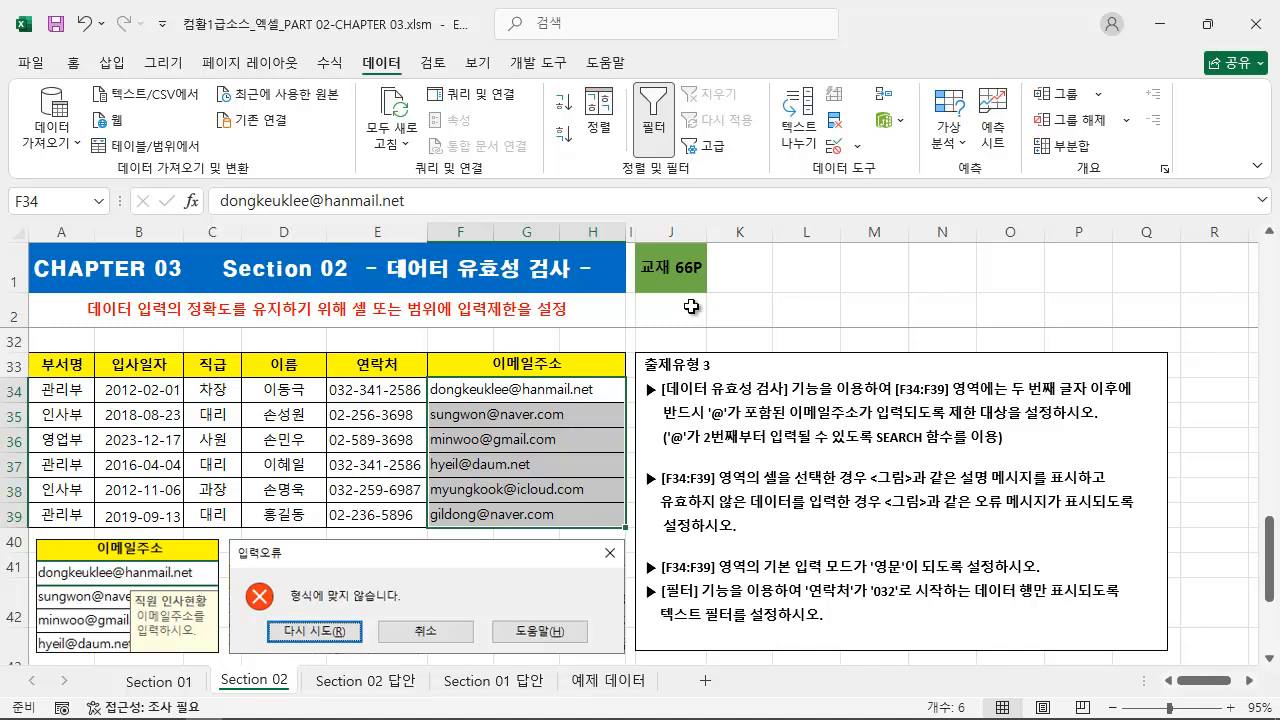
Start a data validation rule for the selected email cells F34:F39 with 제한 대상 set to 사용자 지정.
click(834, 146)
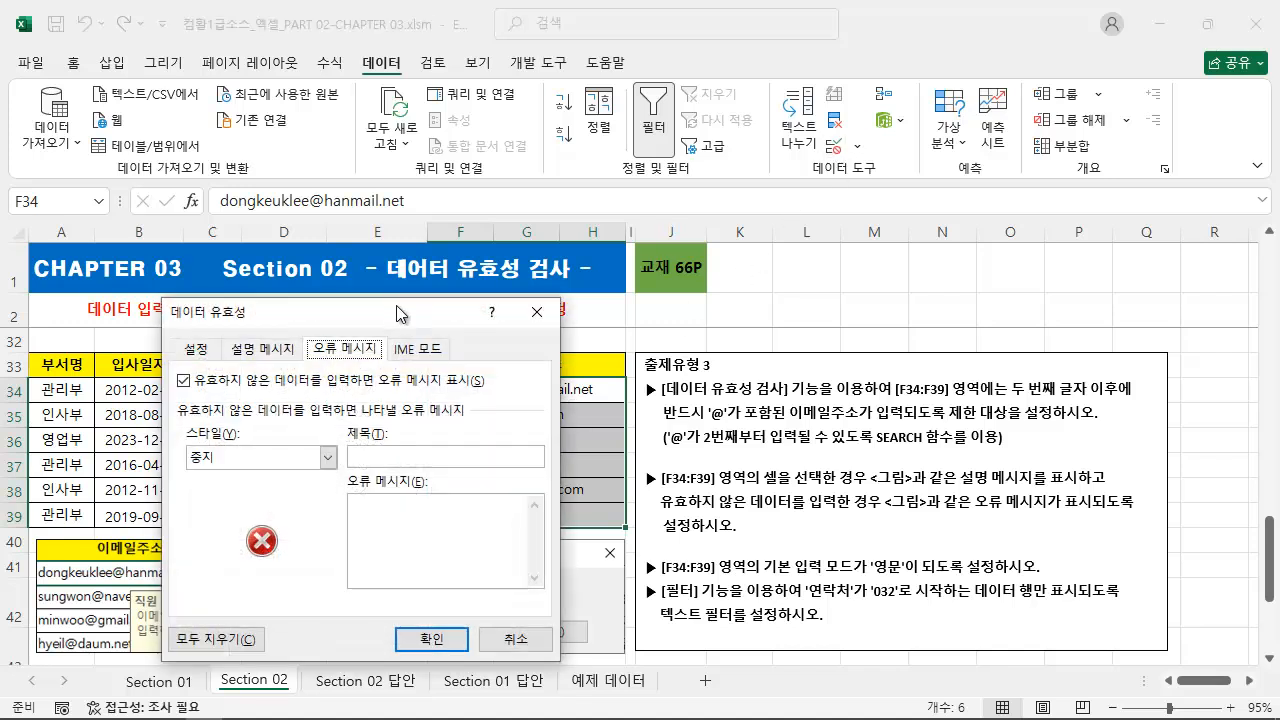
click(200, 349)
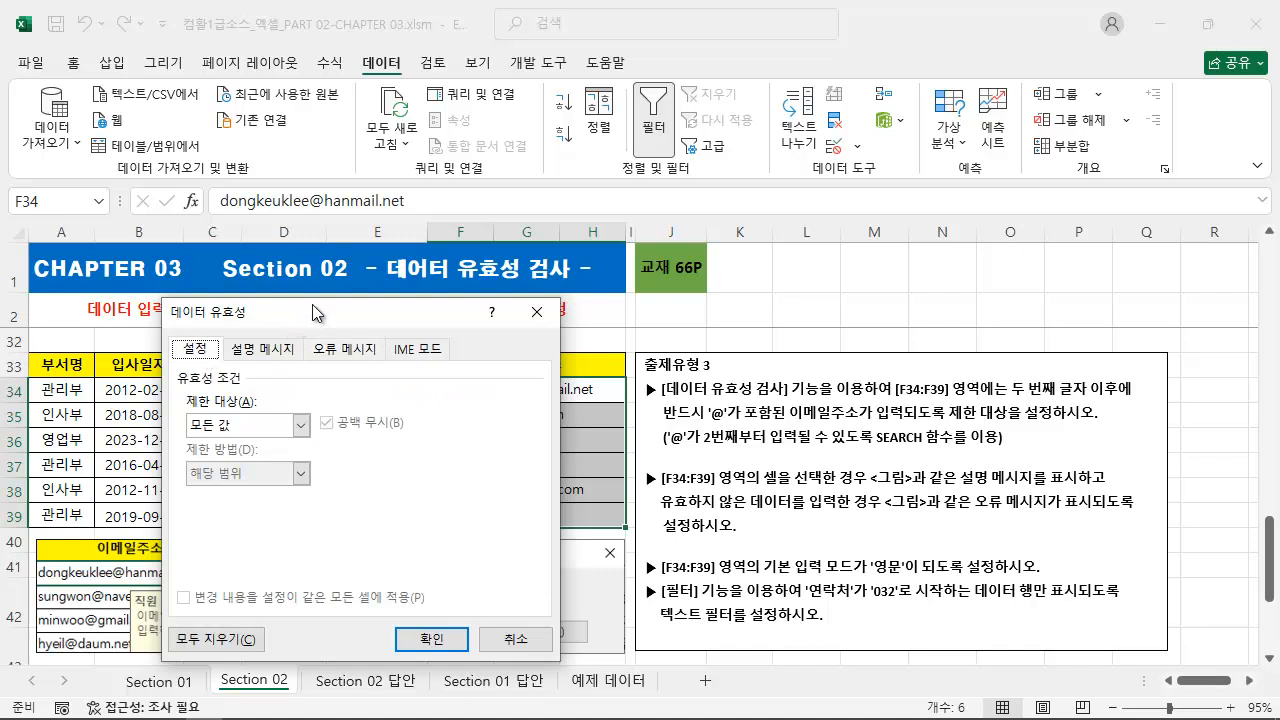
click(300, 426)
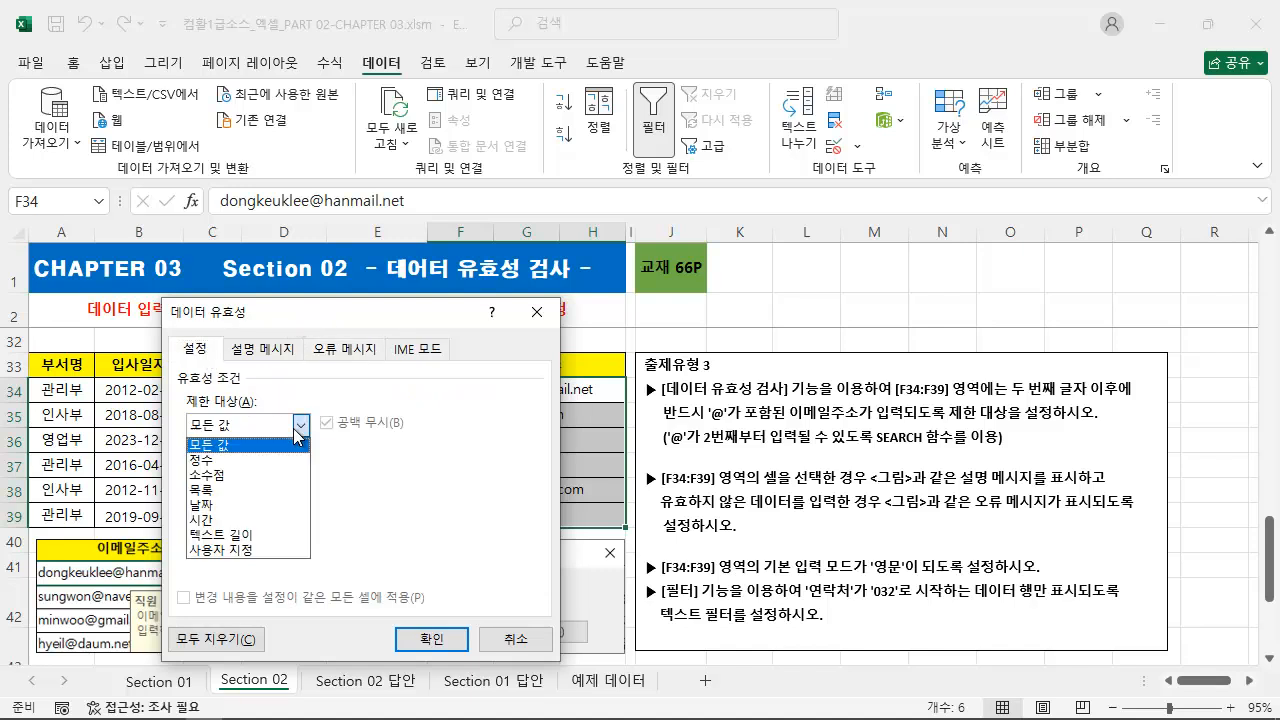
click(295, 552)
drag(384, 311, 244, 328)
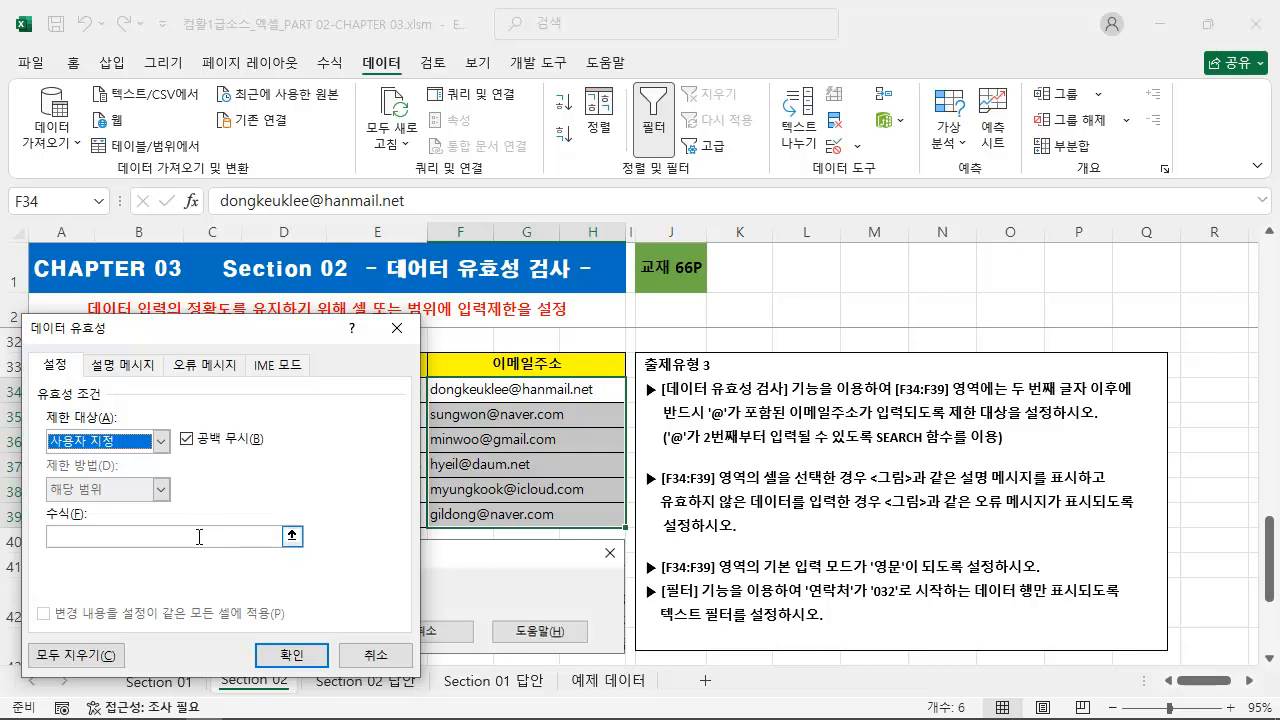
Begin the rule's 수식 with =search("@", so that it looks for the @ character.
click(122, 540)
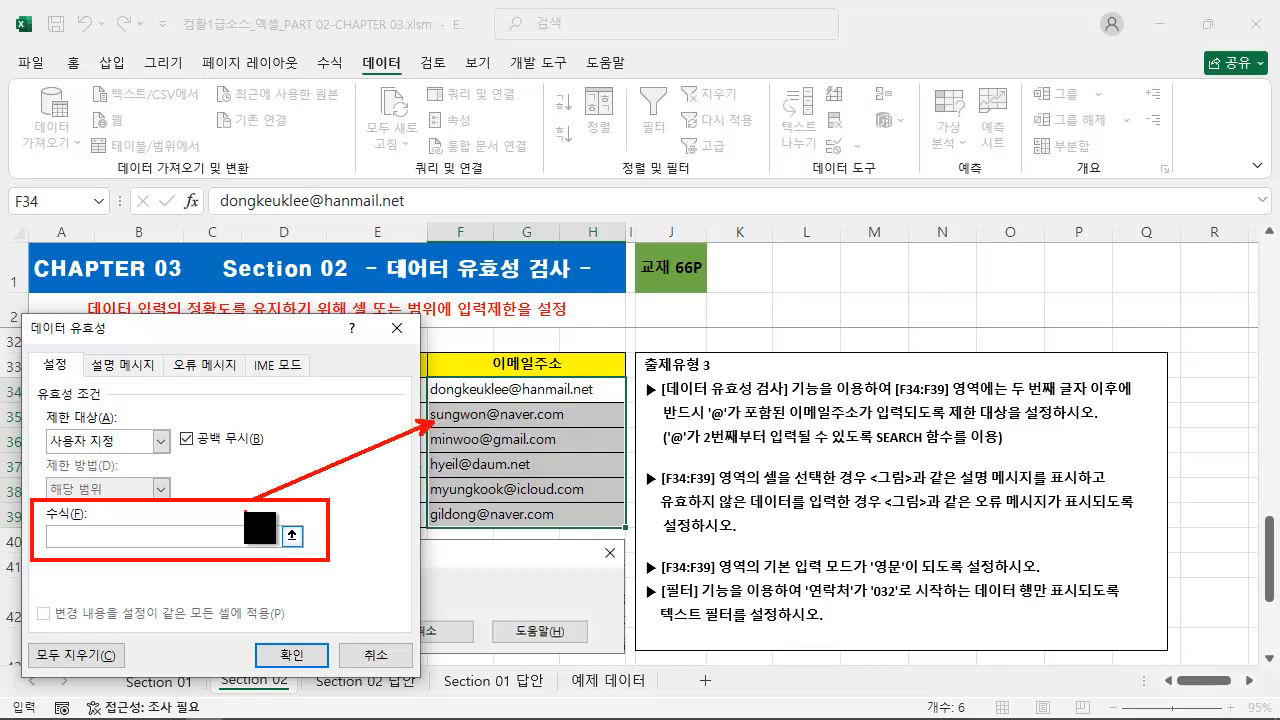
click(225, 537)
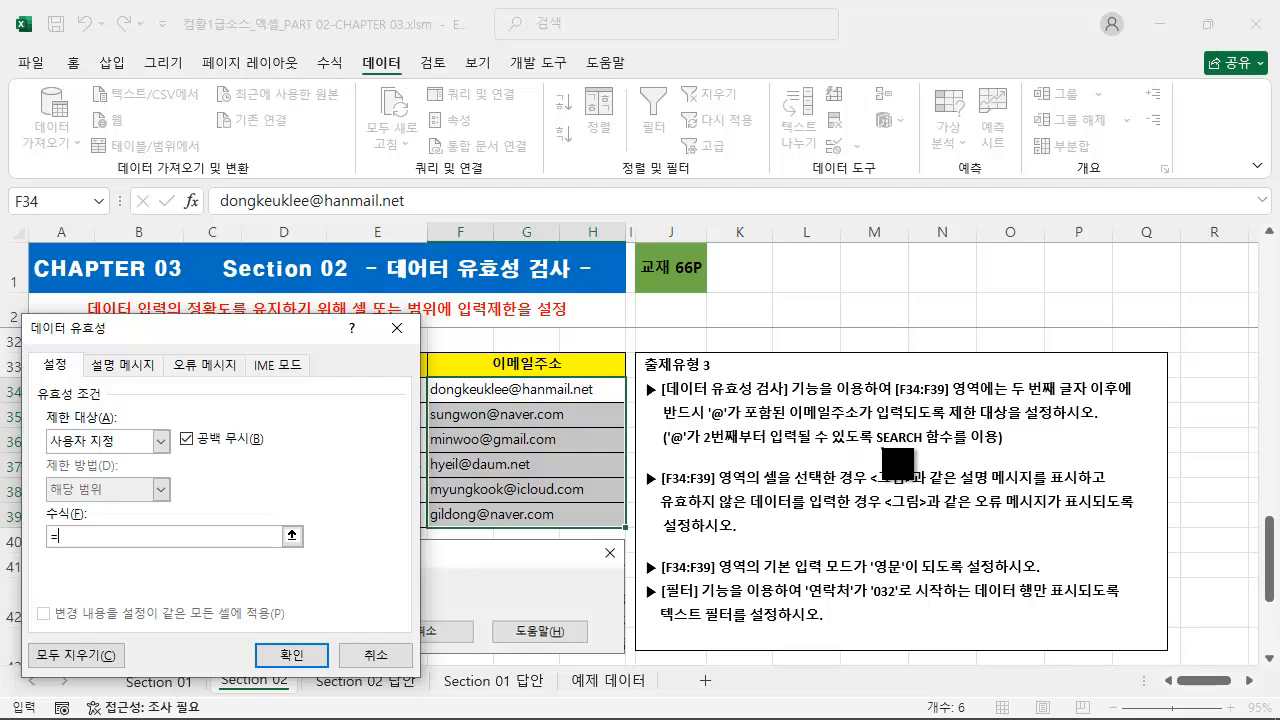
drag(862, 442, 998, 442)
key(Escape)
key(BackSpace)
key(ctrl+2)
drag(909, 287, 966, 327)
key(Escape)
click(154, 527)
text("@",)
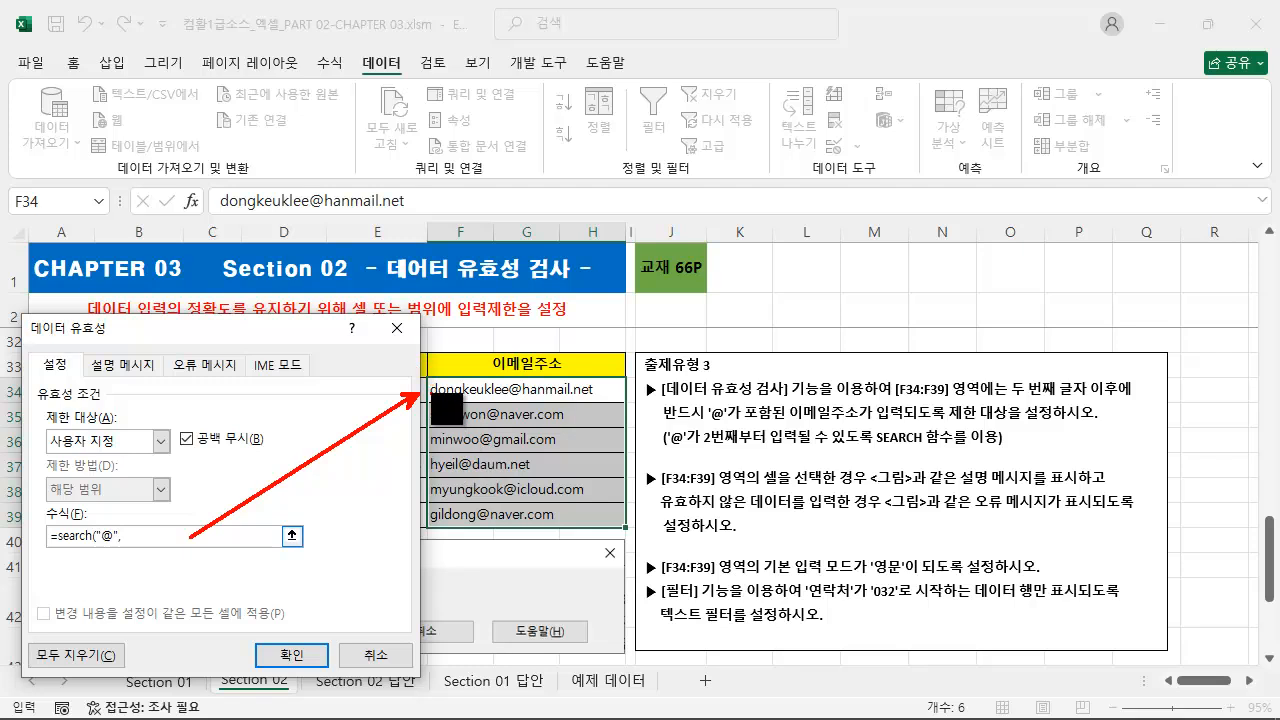
Add cell F34 as the text searched by the SEARCH function and close its parenthesis.
key(ctrl+z)
mouse_move(430, 390)
mouse_down()
mouse_move(412, 399)
mouse_move(430, 428)
mouse_move(424, 516)
mouse_up()
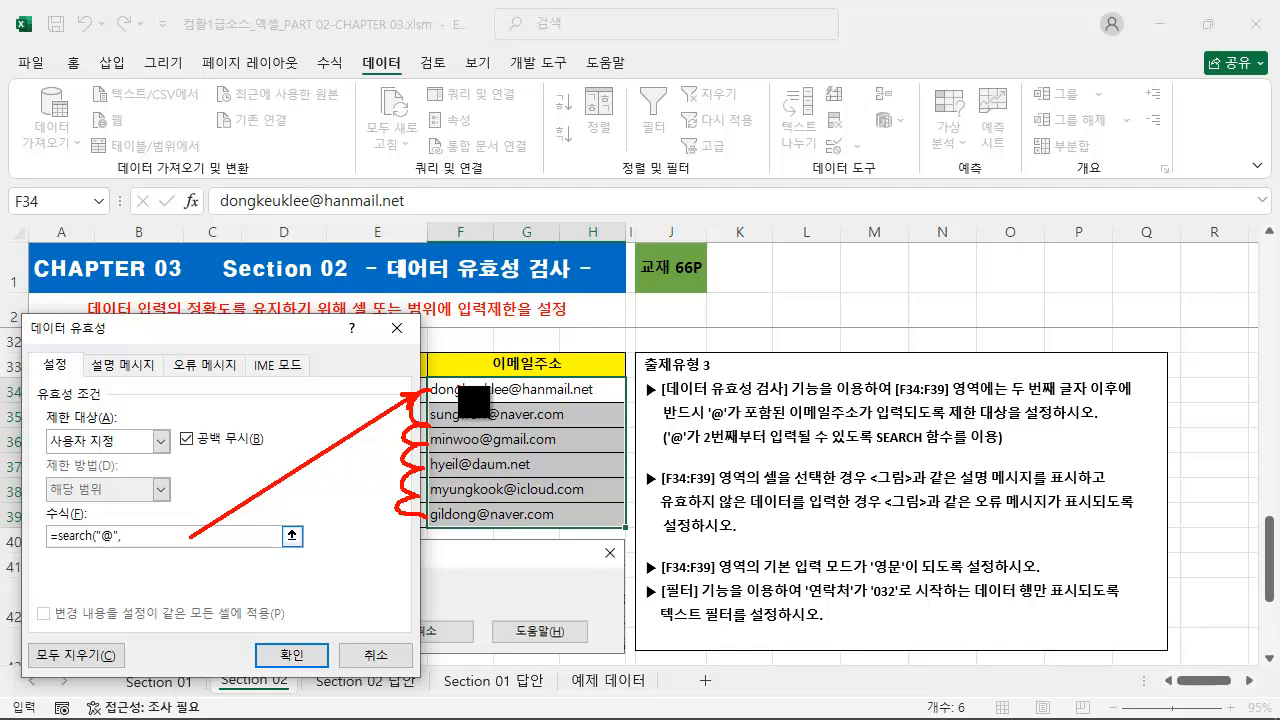
drag(456, 387, 508, 348)
key(Escape)
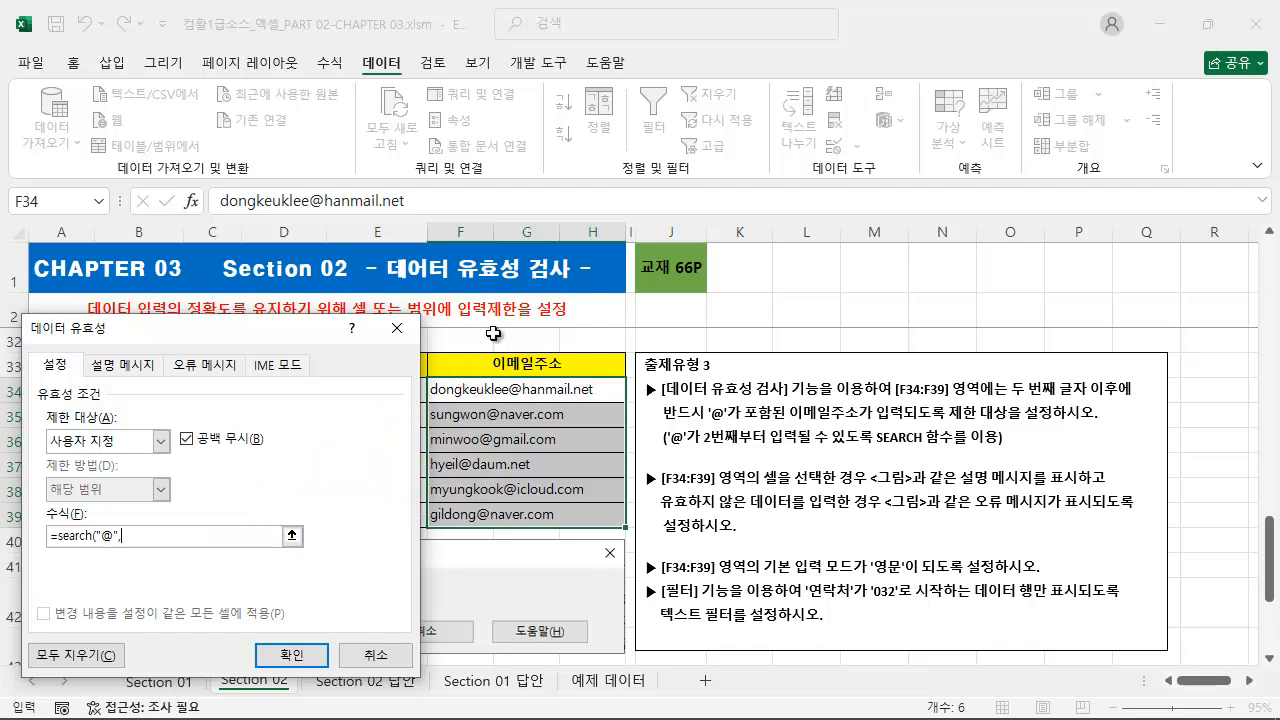
click(502, 388)
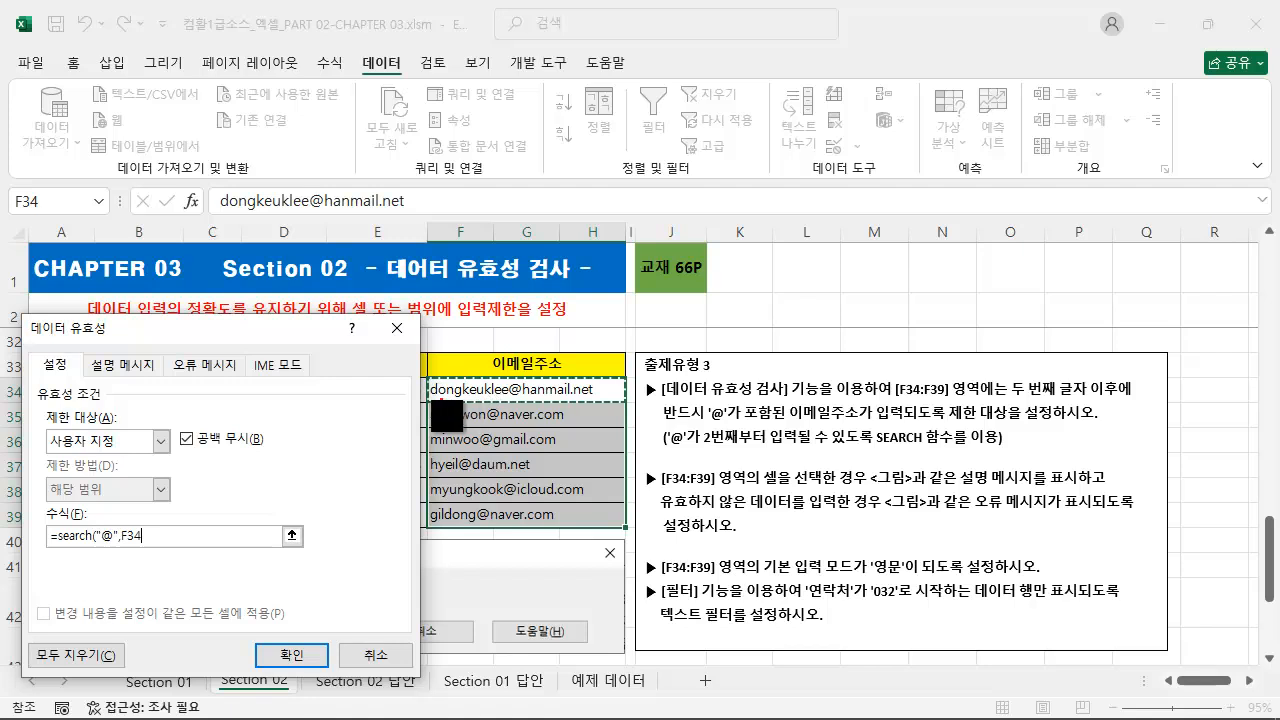
drag(416, 393, 412, 520)
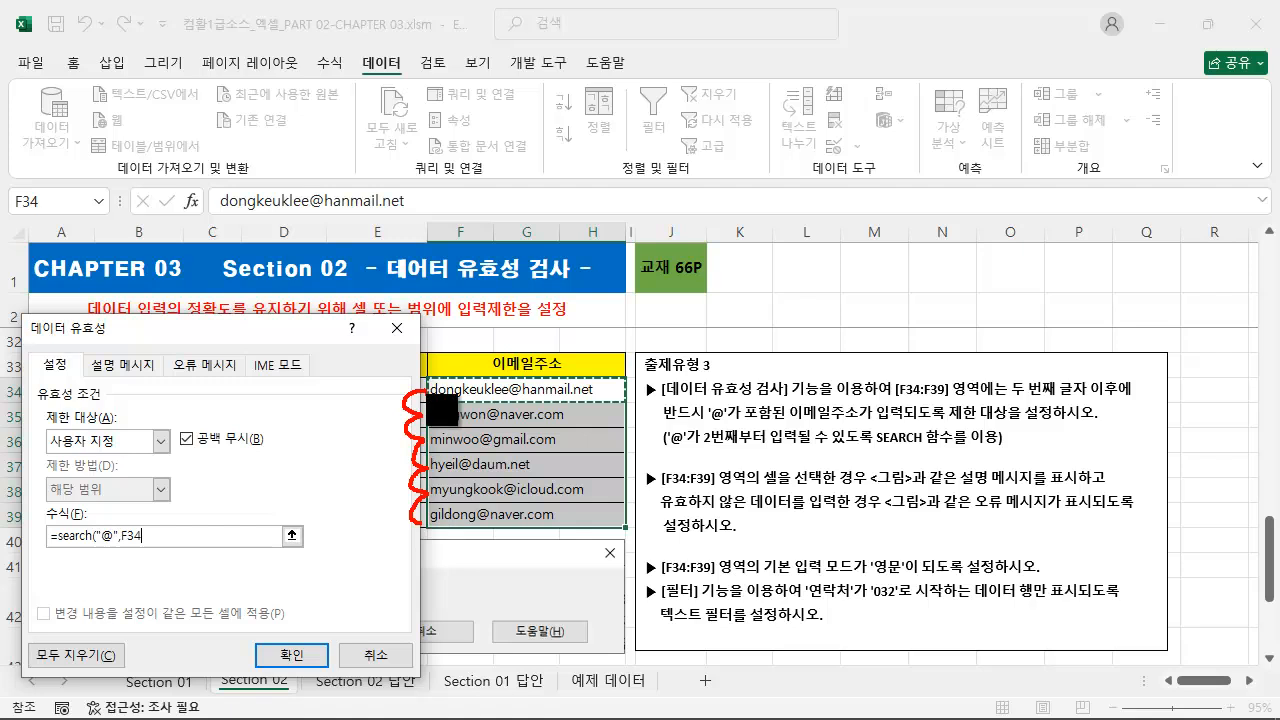
mouse_move(430, 374)
mouse_down()
mouse_move(459, 485)
mouse_move(600, 540)
mouse_move(623, 528)
mouse_up()
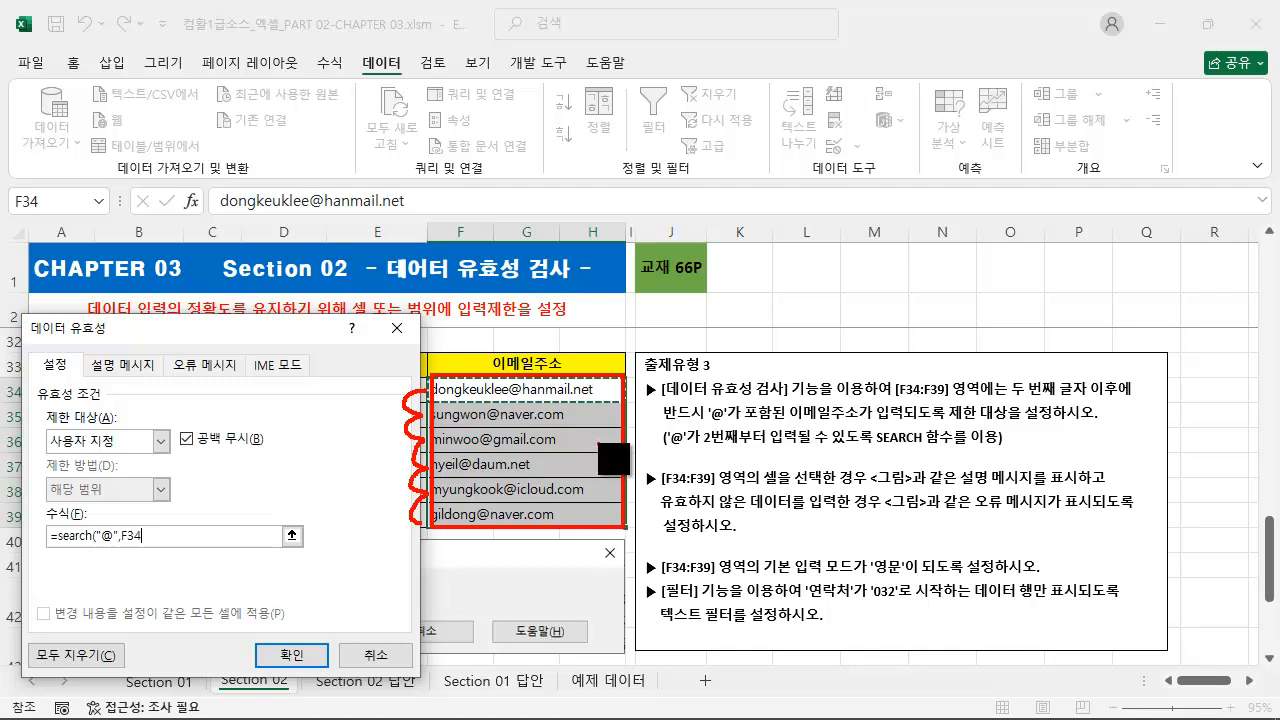
drag(446, 349, 480, 382)
drag(133, 530, 222, 480)
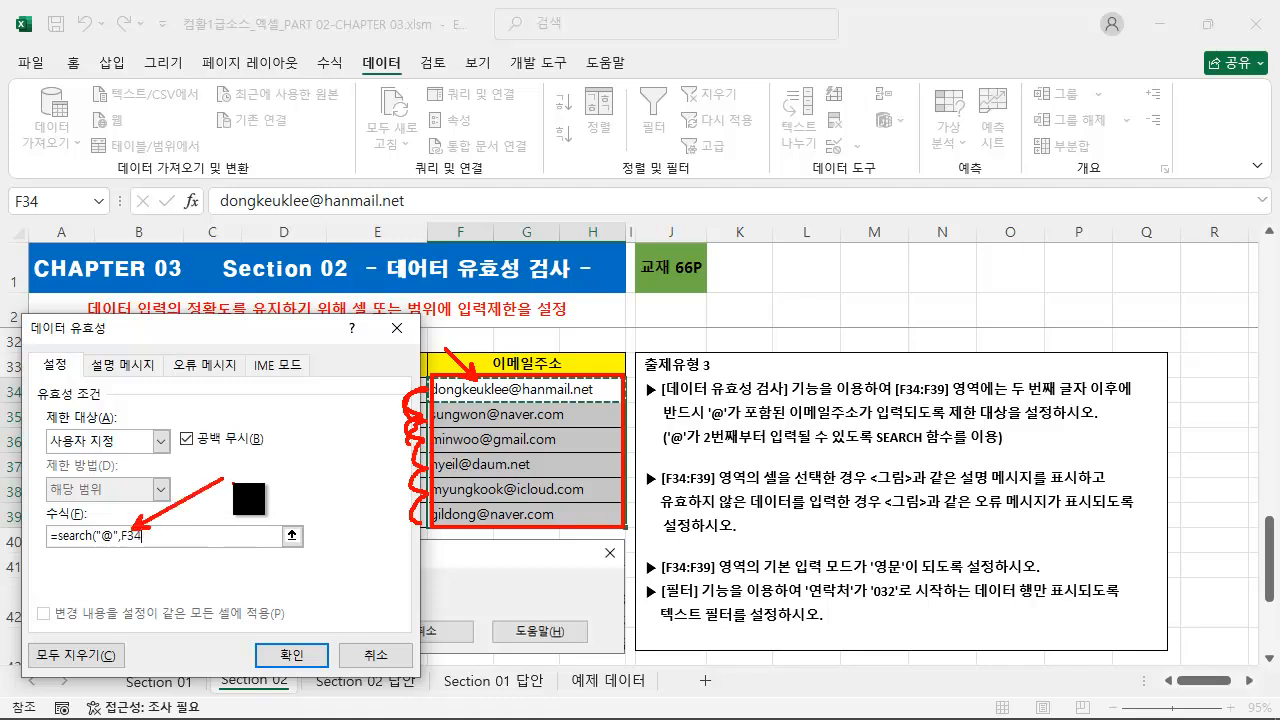
key(Escape)
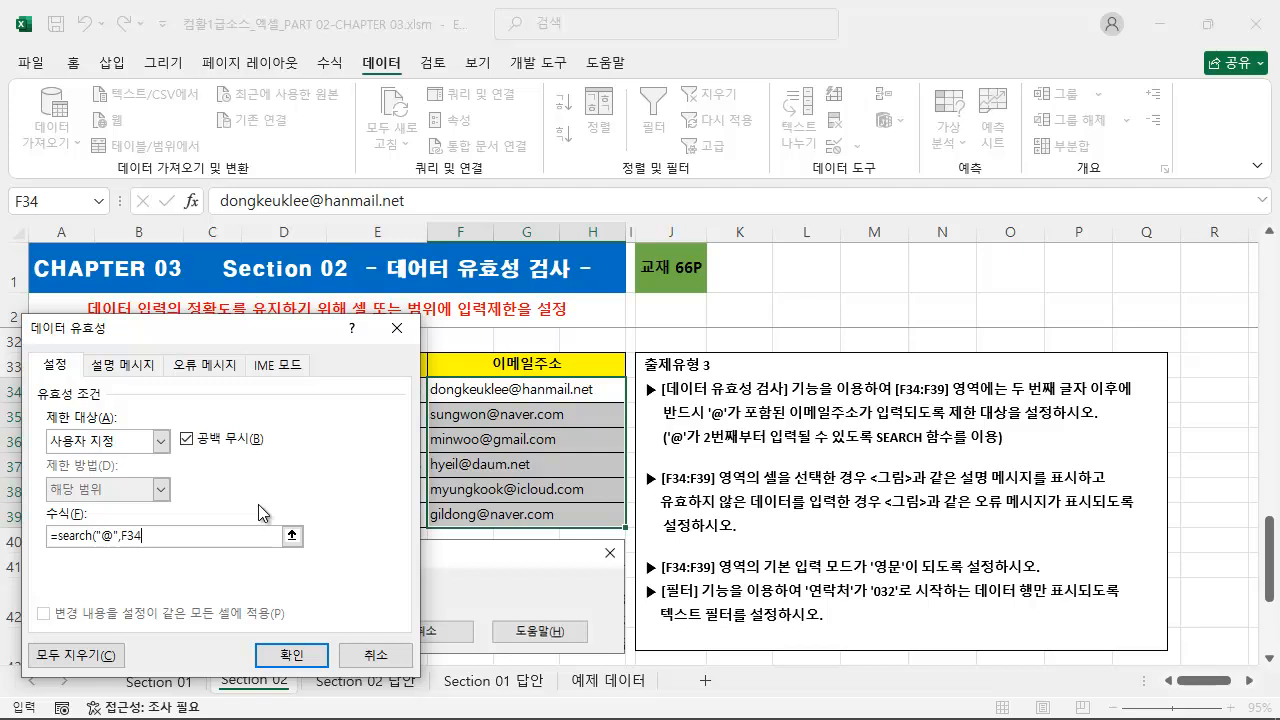
text())
key(ctrl+2)
drag(48, 547, 145, 547)
drag(420, 386, 135, 527)
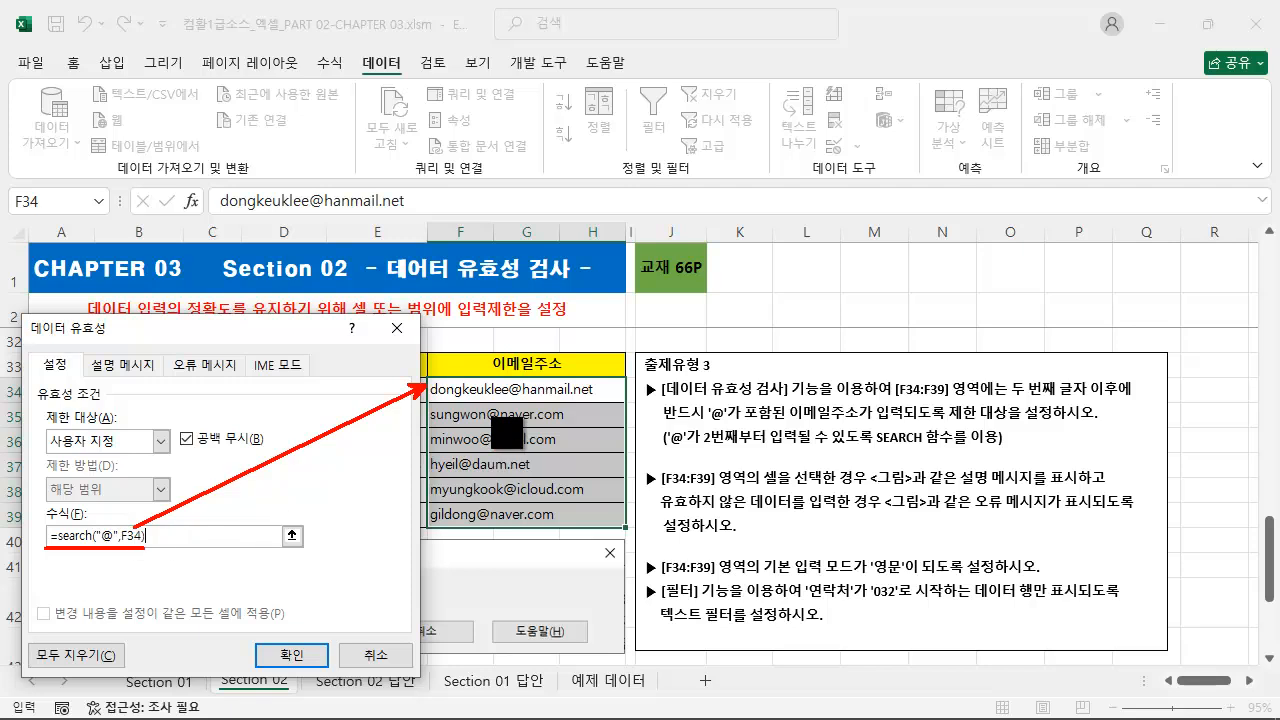
mouse_move(436, 381)
mouse_down()
mouse_move(441, 357)
mouse_move(469, 352)
mouse_up()
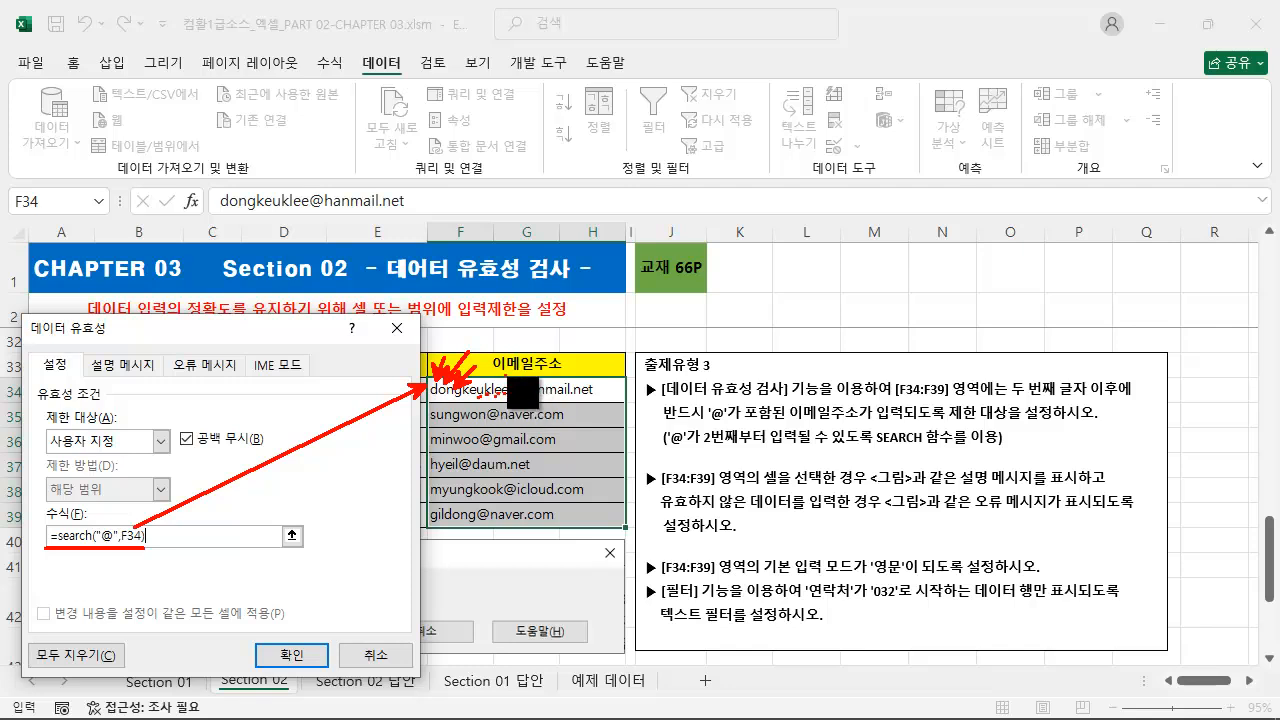
drag(503, 340, 508, 380)
mouse_move(494, 425)
mouse_down()
mouse_move(532, 445)
mouse_move(492, 472)
mouse_move(503, 479)
mouse_up()
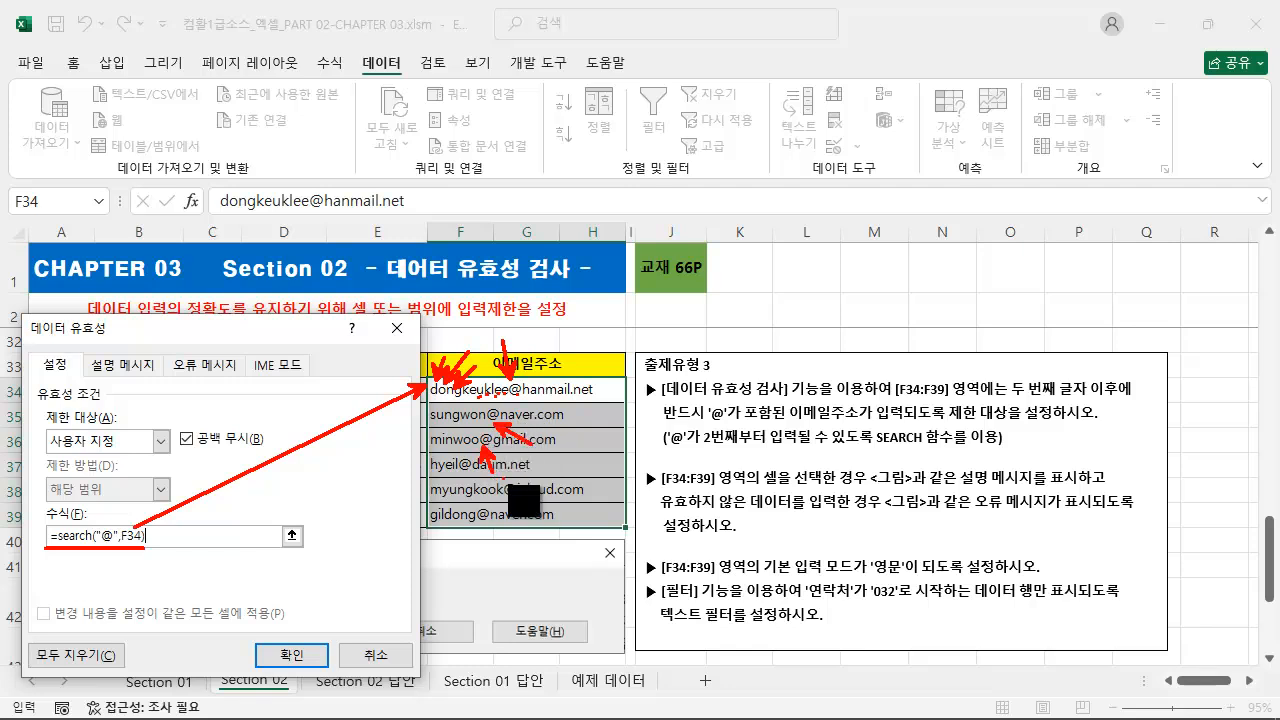
key(Escape)
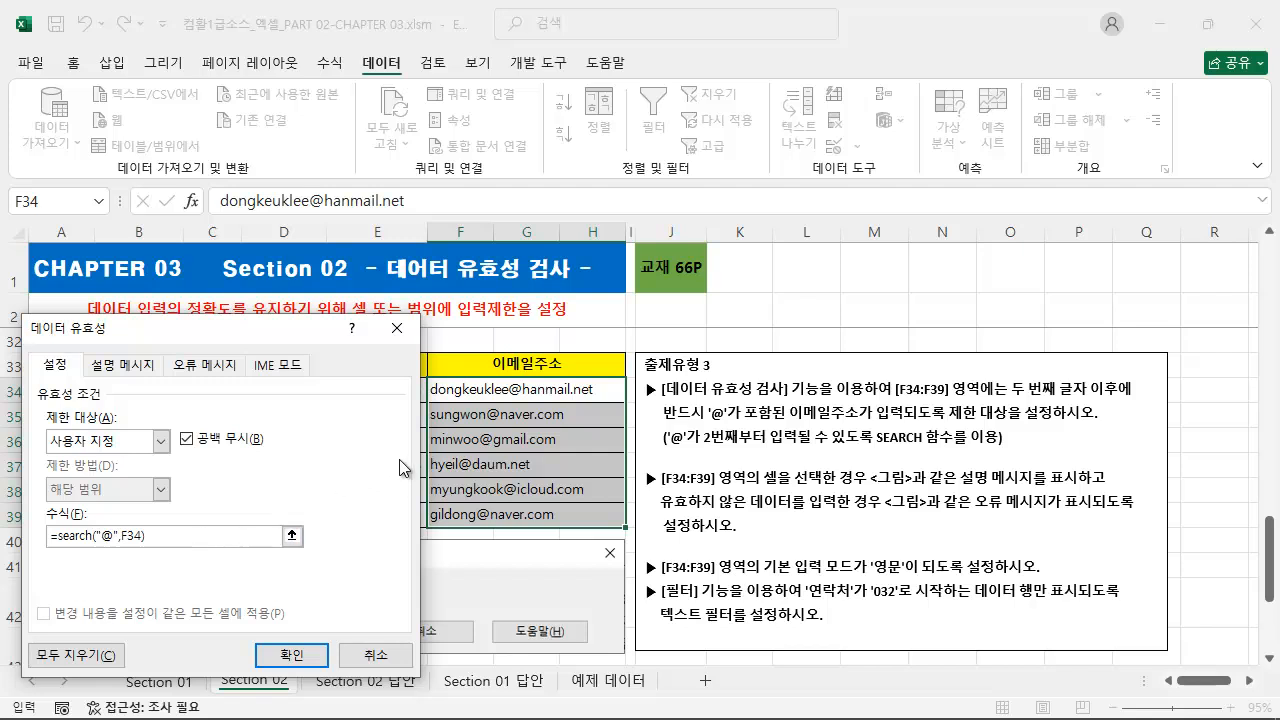
Complete the validation formula with the comparison >=2 after the SEARCH function.
key(ctrl+2)
mouse_move(421, 410)
mouse_down()
mouse_move(426, 419)
mouse_move(408, 409)
mouse_up()
text(2)
Enter the 설명 메시지 for the email cells with title 직원 인사현황 and text 이메일주소를 입력하시오.
drag(242, 325, 244, 176)
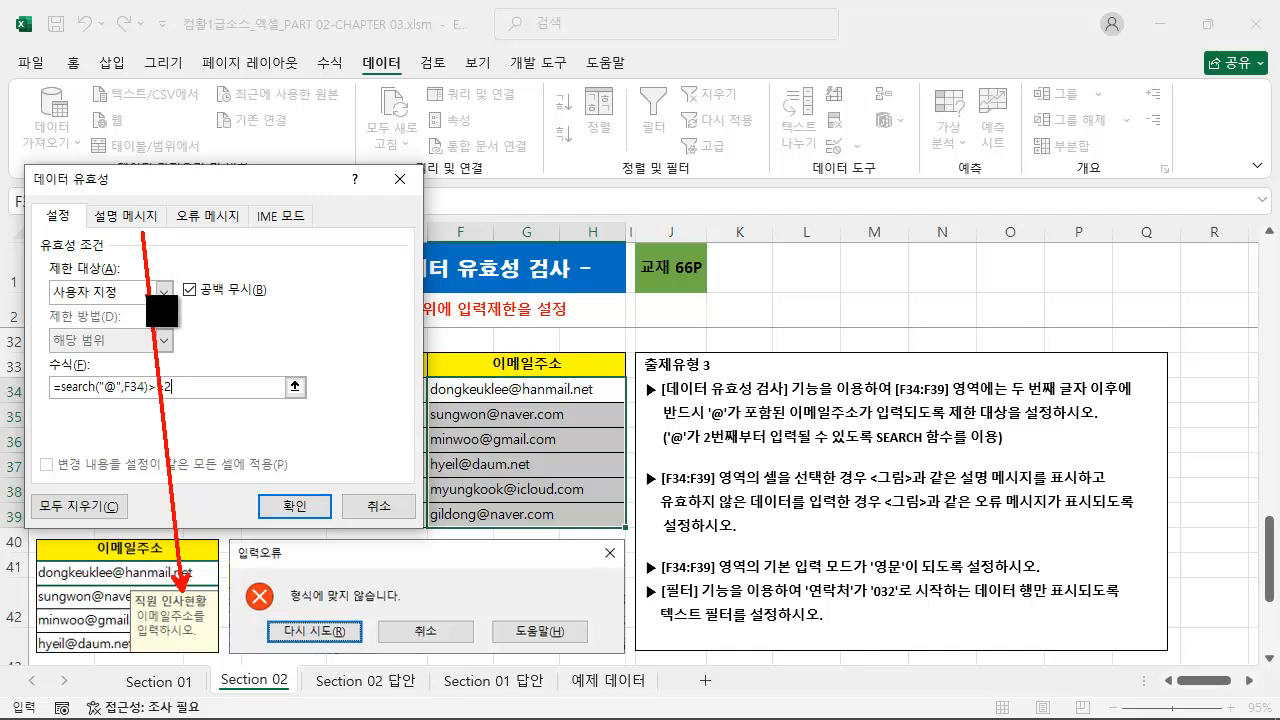
click(147, 216)
click(131, 329)
text(wlr)
key(BackSpace)
key(BackSpace)
key(BackSpace)
text(직)
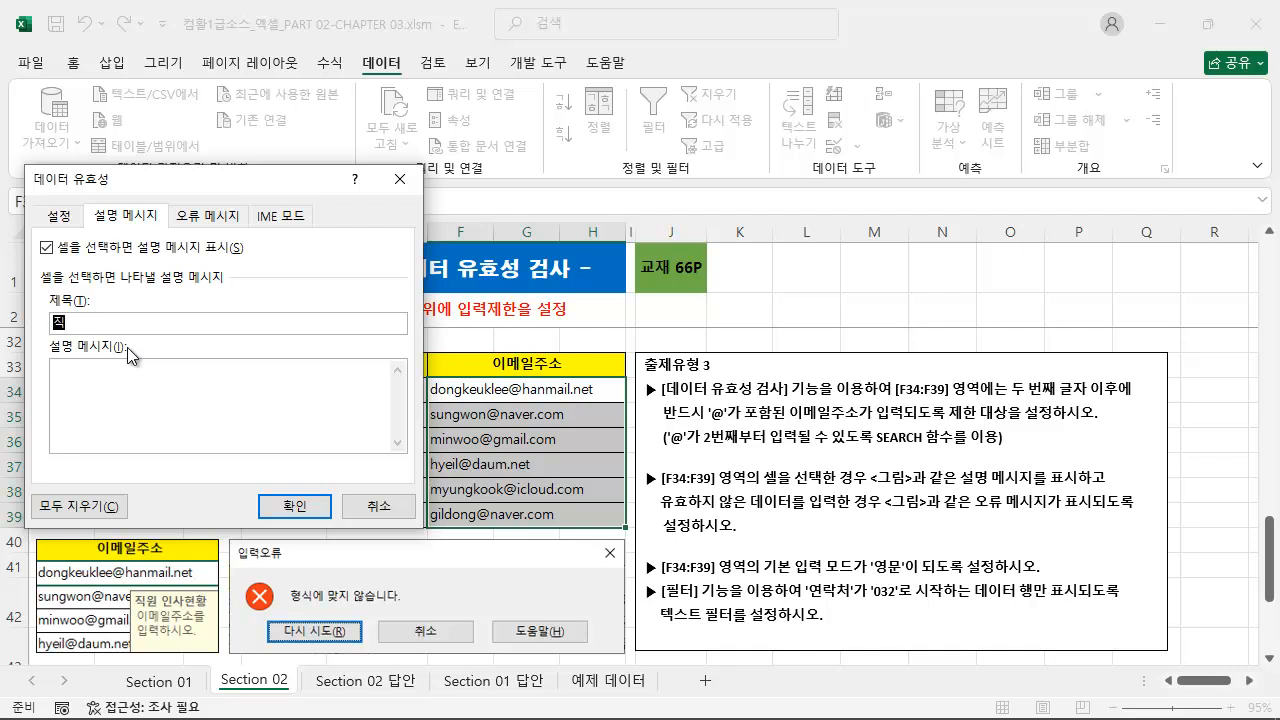
text(원 ㅇ인사이메)
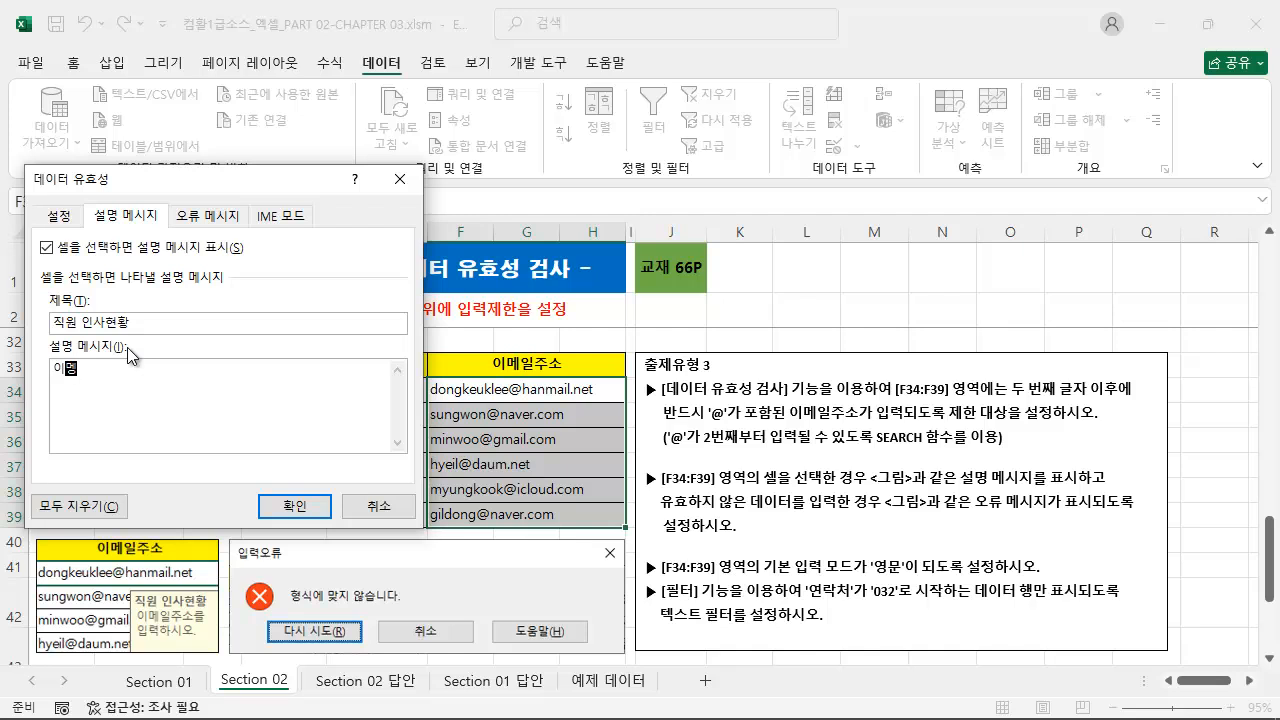
text(일주소를 입력하시오)
Enter the 오류 메시지 for the email cells with title 입력오류 and text 형식에 않습니다.
click(196, 218)
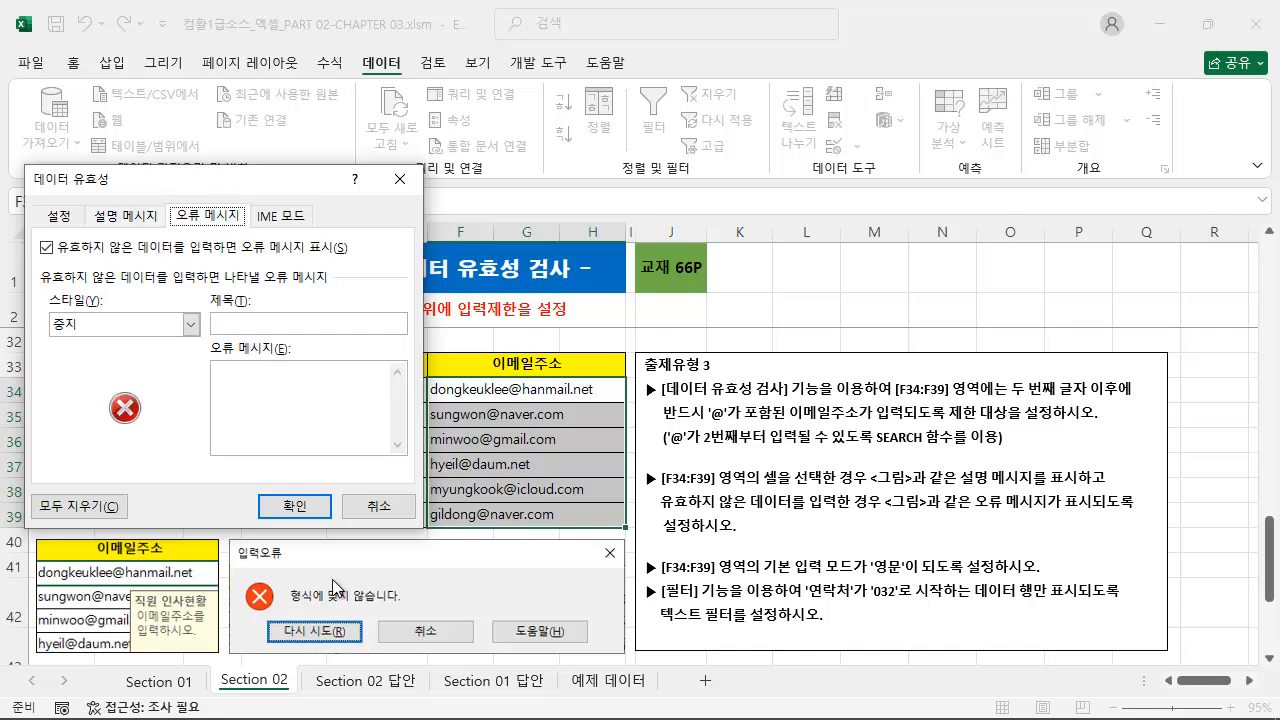
click(268, 326)
text(입력오류)
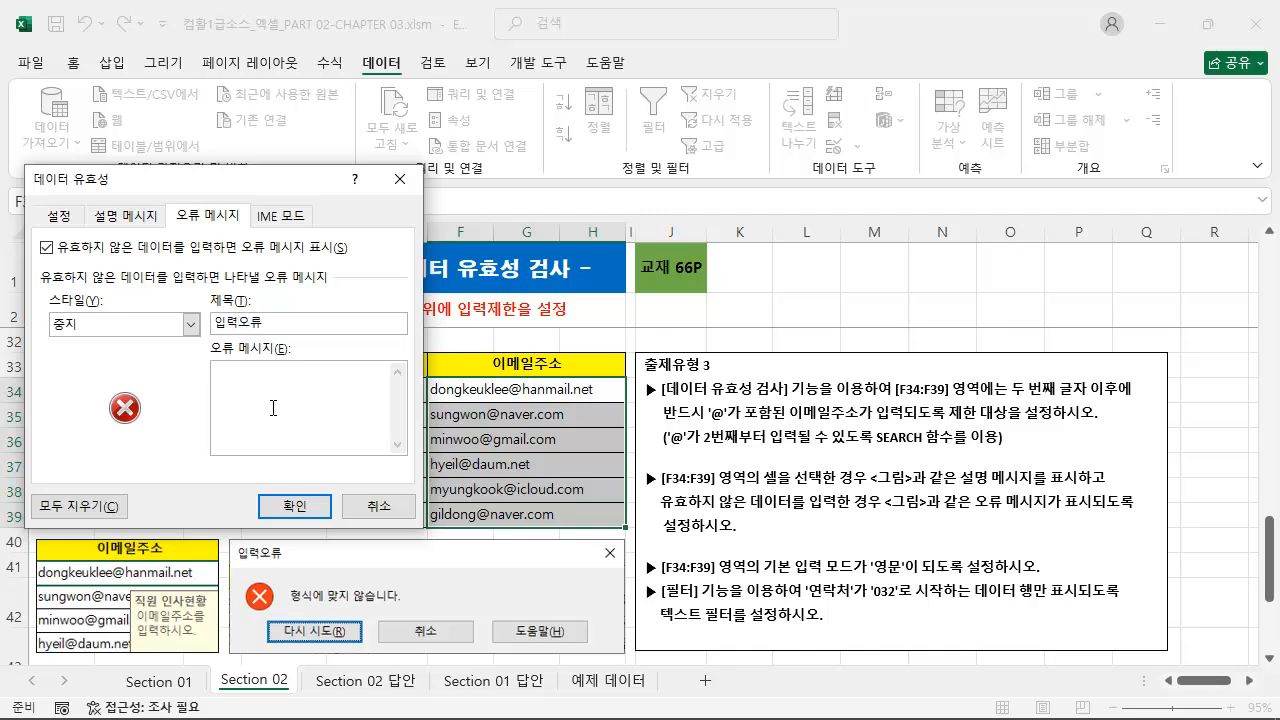
text(형식에 맞지 않)
text(습니)
text(안스)
text(습니다.)
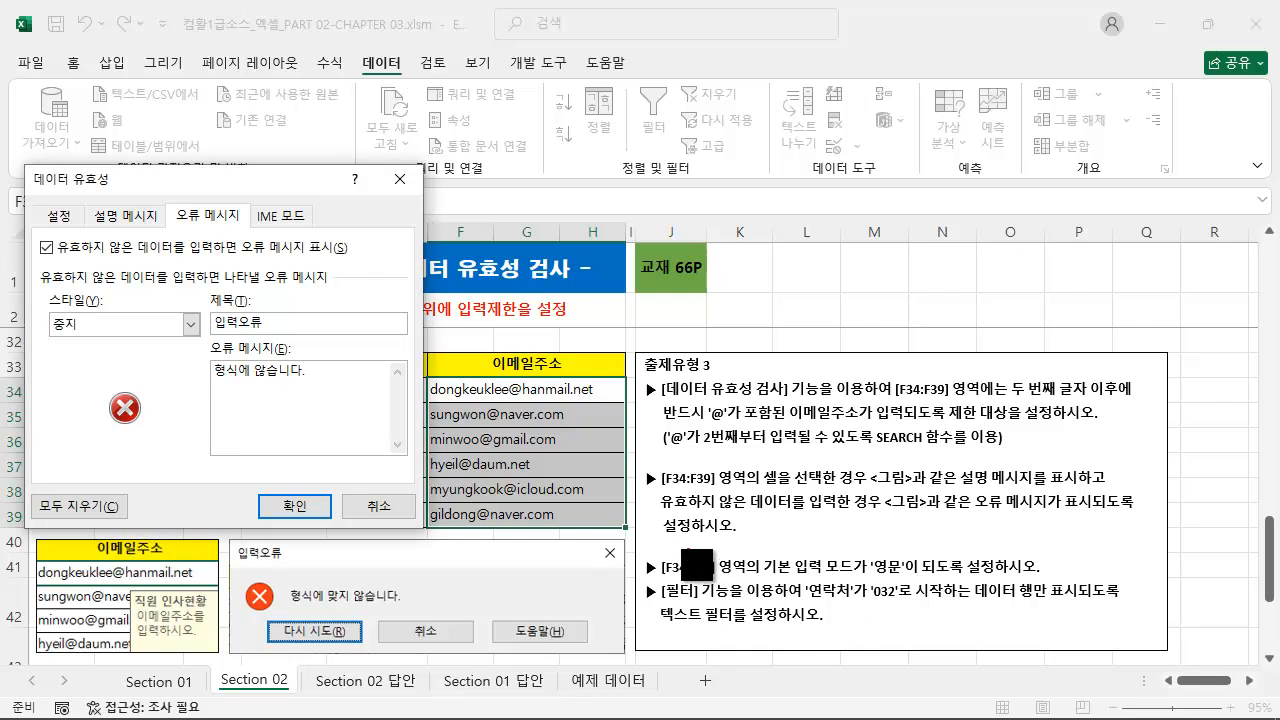
Set the IME 모드 of the email cells to 영문 and apply the data validation rule.
mouse_move(637, 556)
mouse_down()
mouse_move(818, 582)
mouse_move(1046, 576)
mouse_up()
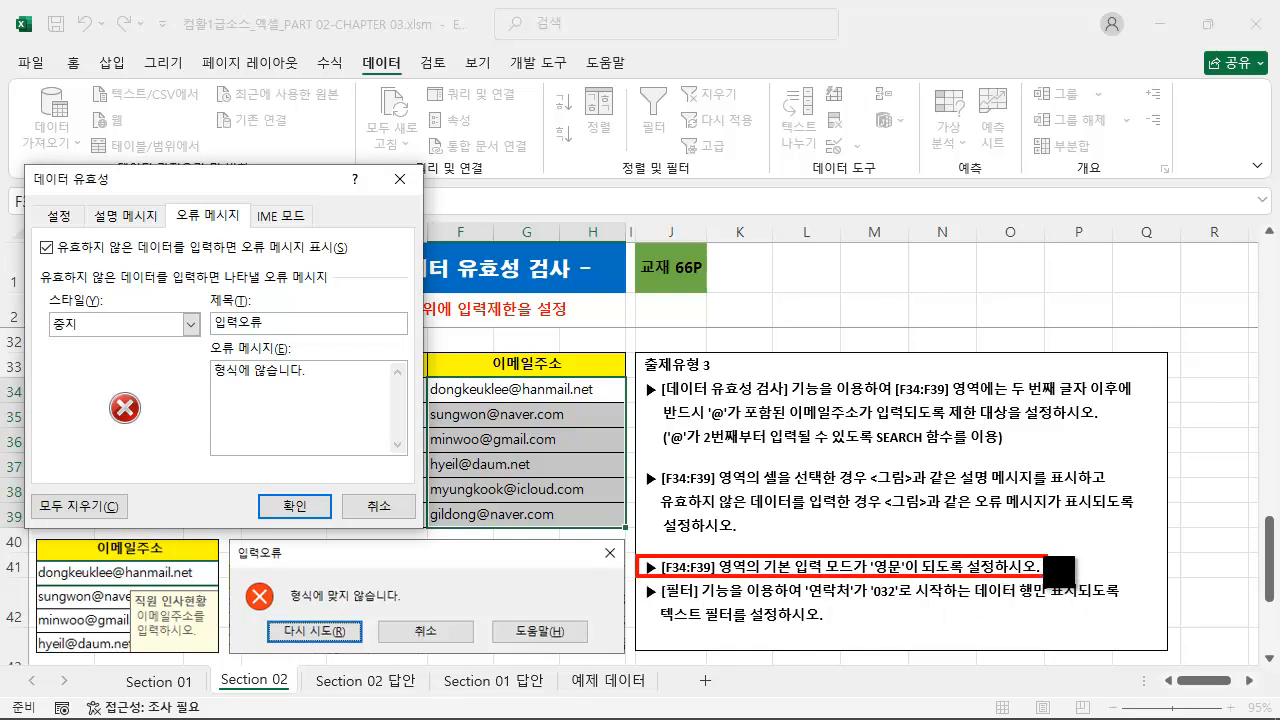
key(Escape)
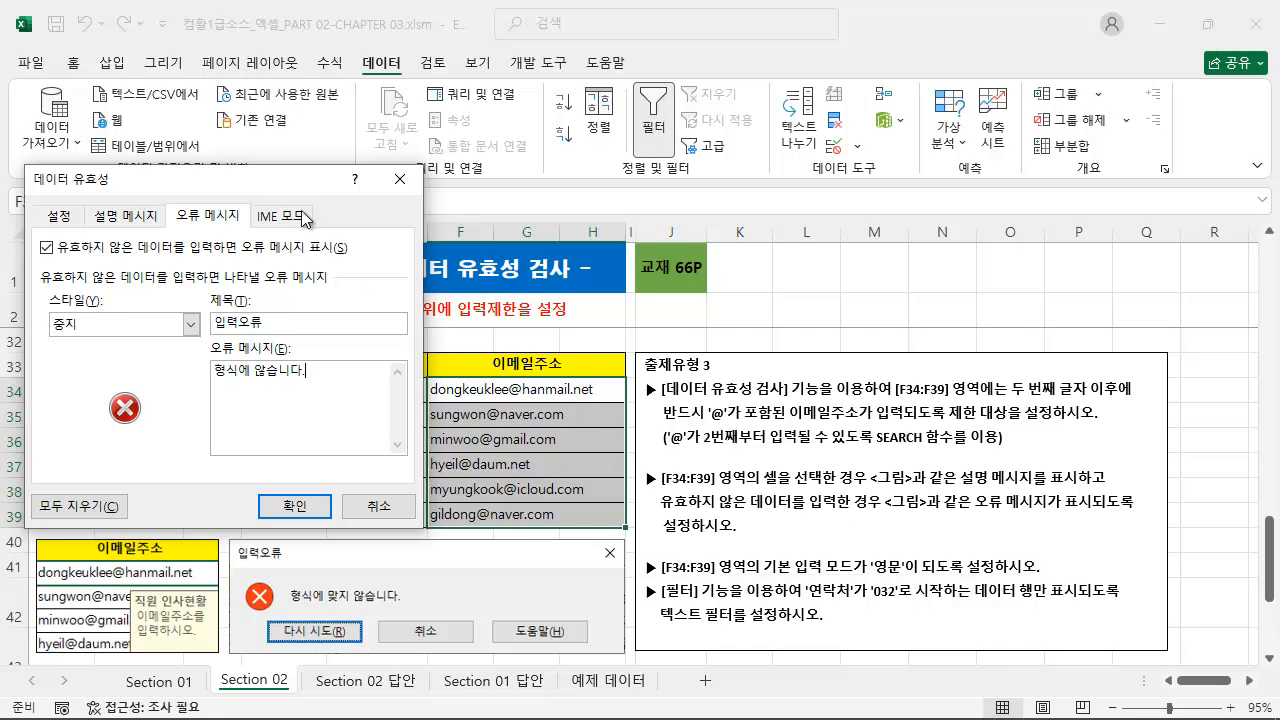
click(281, 215)
click(191, 292)
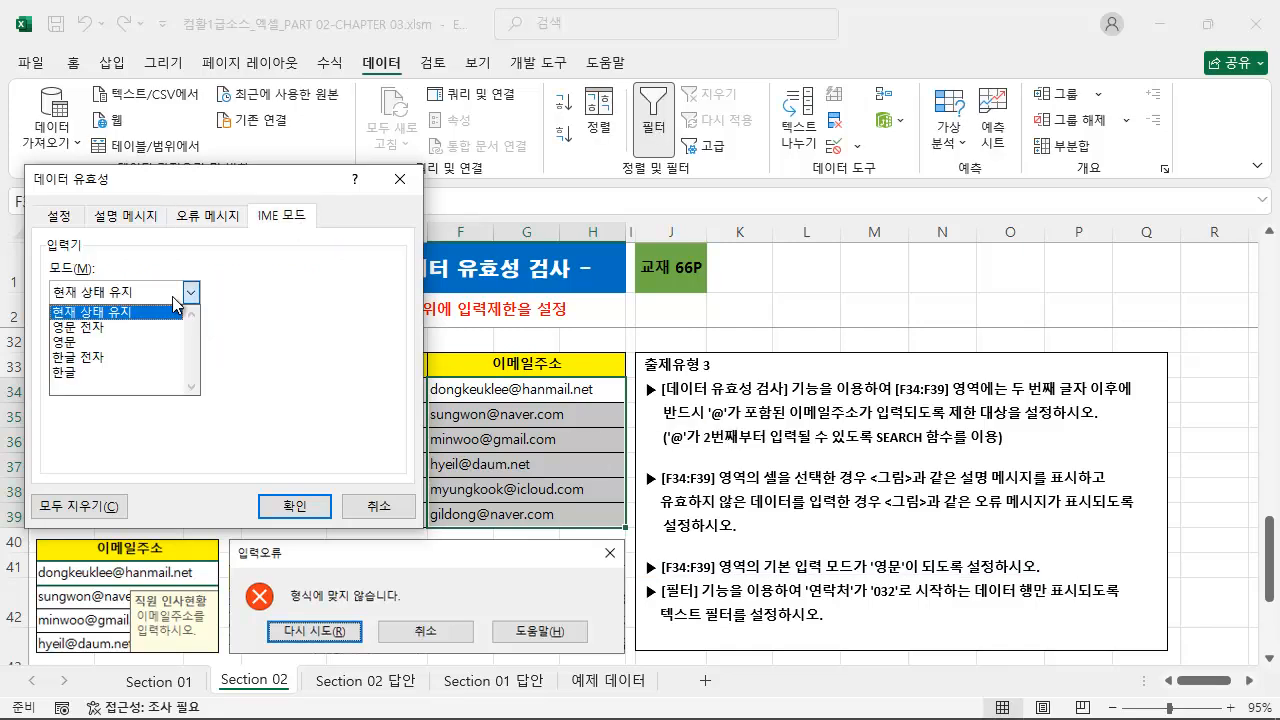
click(142, 343)
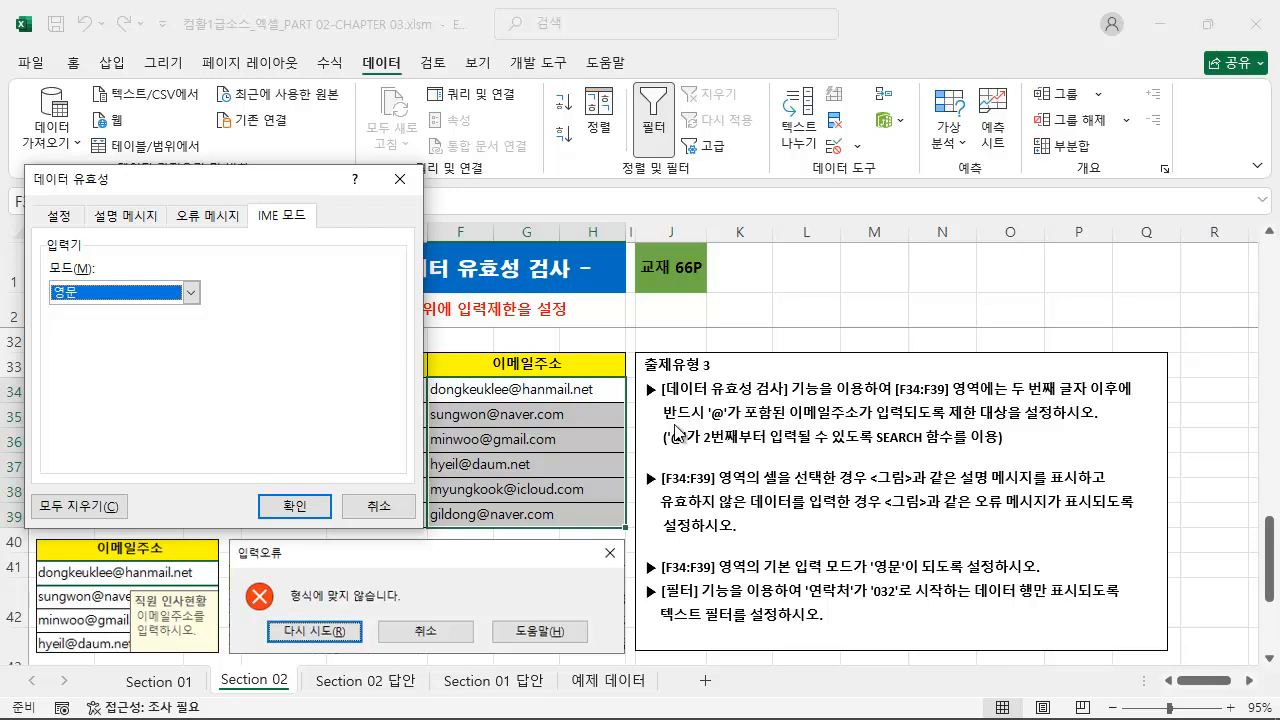
key(ctrl+2)
mouse_move(774, 293)
mouse_down()
mouse_move(851, 323)
mouse_move(910, 254)
mouse_up()
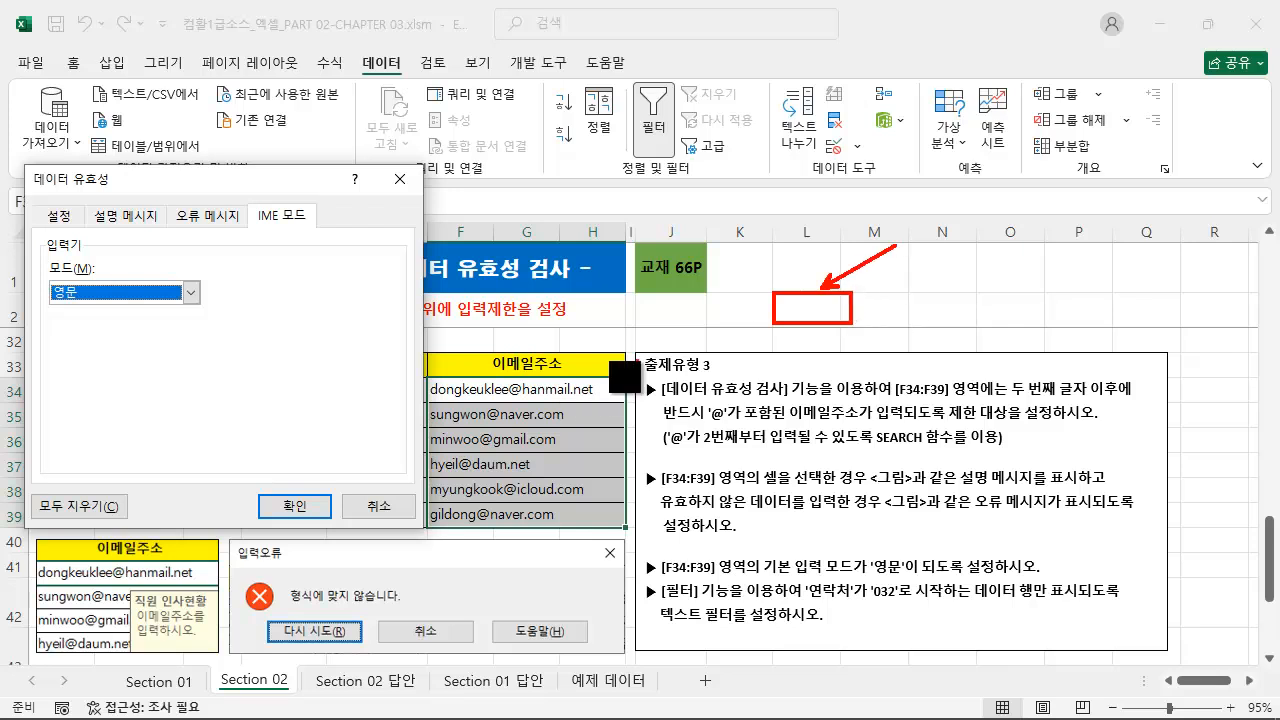
drag(429, 379, 626, 528)
mouse_move(88, 299)
mouse_down()
mouse_move(350, 418)
mouse_move(364, 404)
mouse_move(400, 416)
mouse_up()
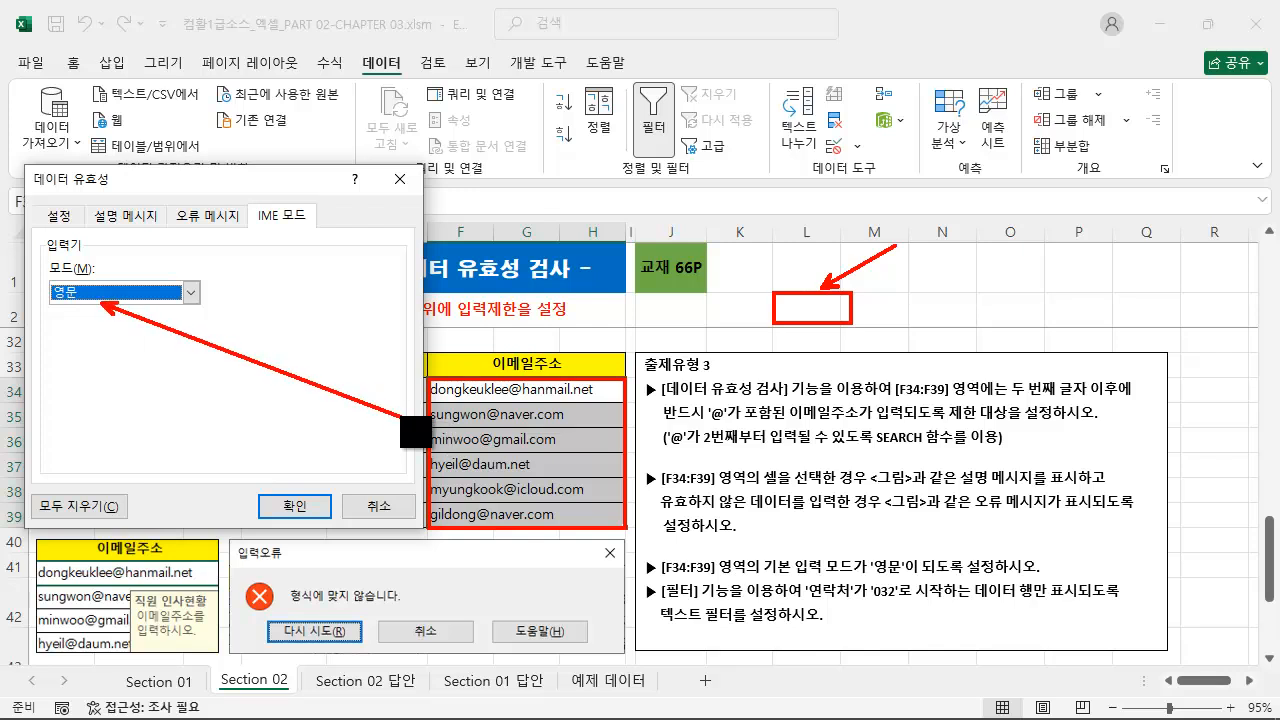
key(Escape)
click(300, 508)
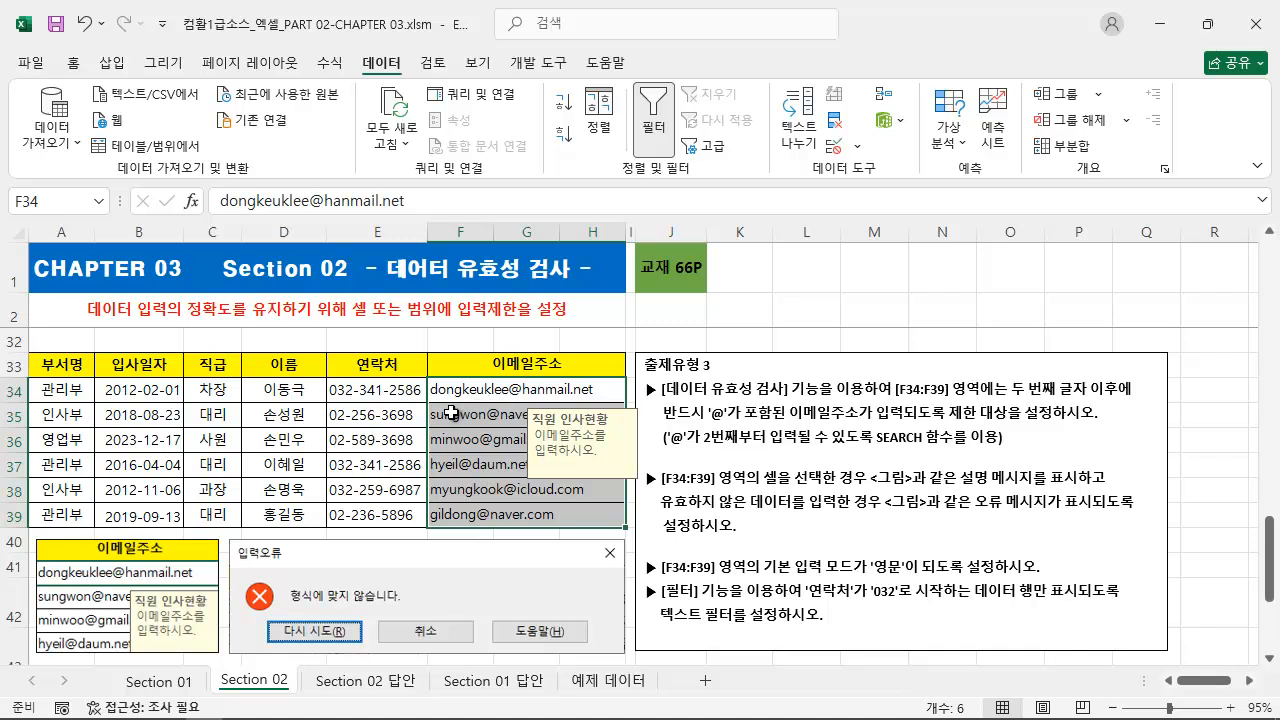
Test the validation rule by trying to enter the email in F35 without its @ sign, and cancel the edit.
double_click(500, 414)
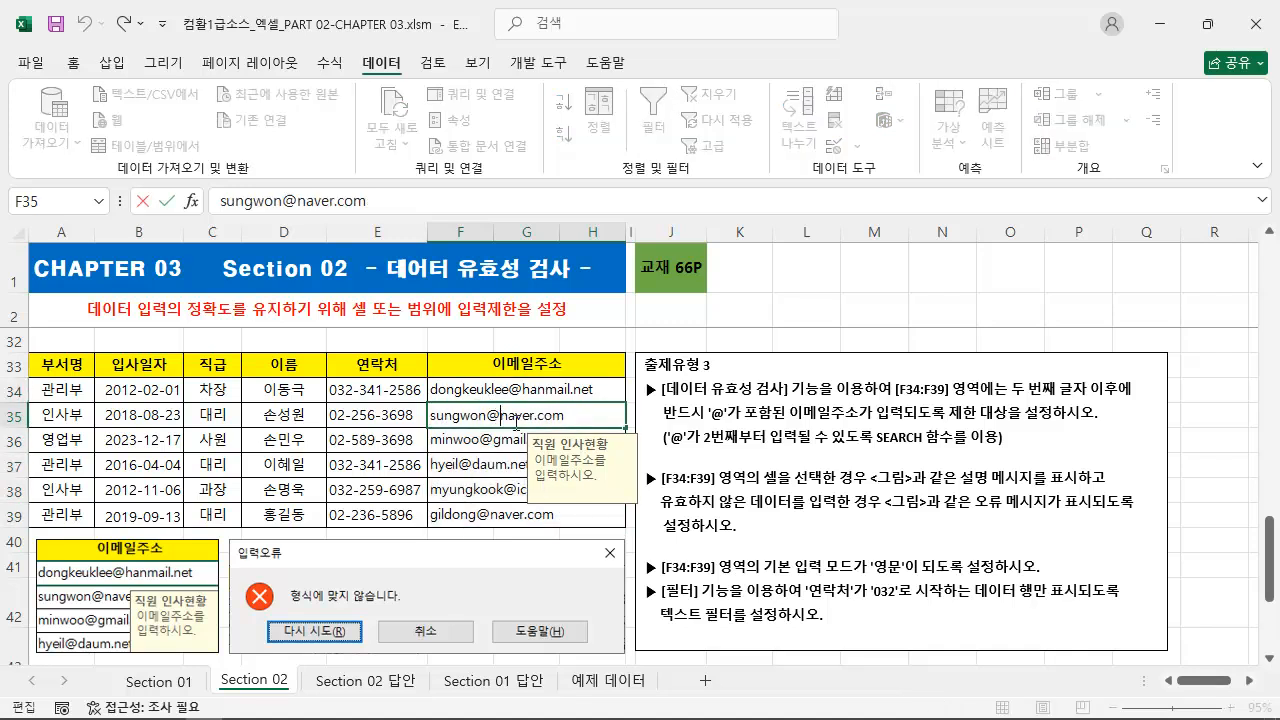
key(BackSpace)
key(Return)
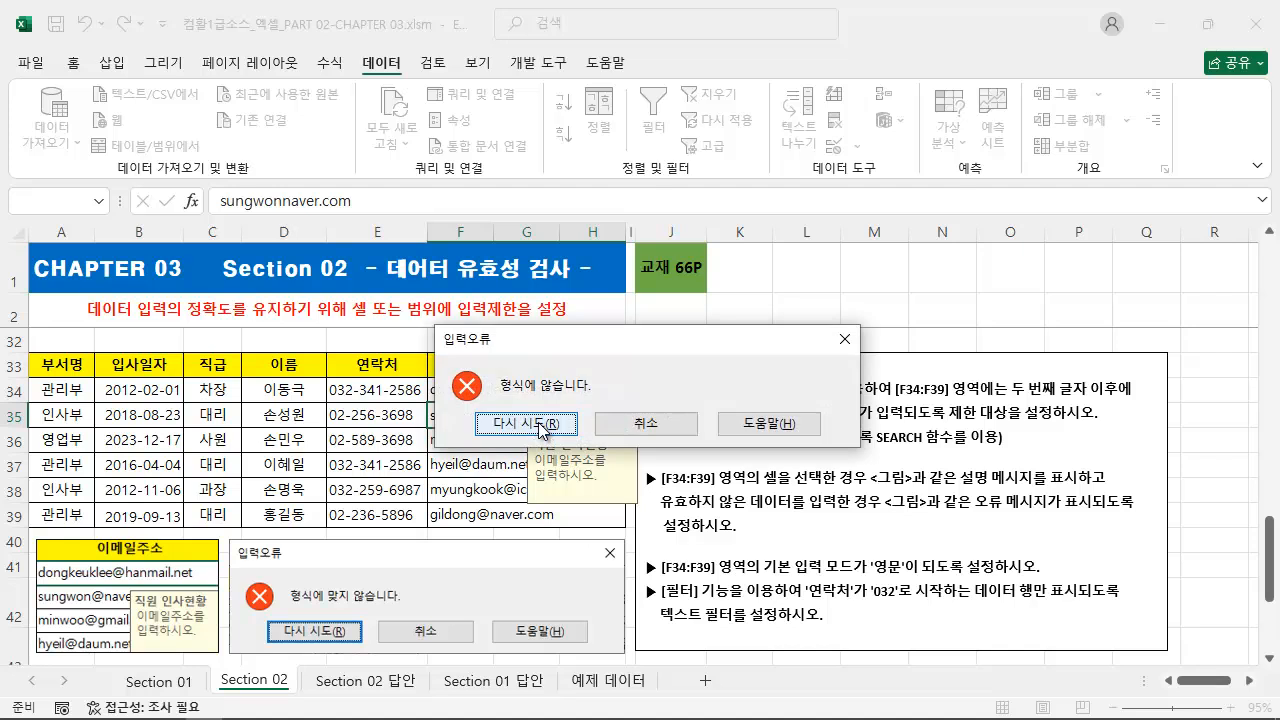
click(527, 424)
key(Escape)
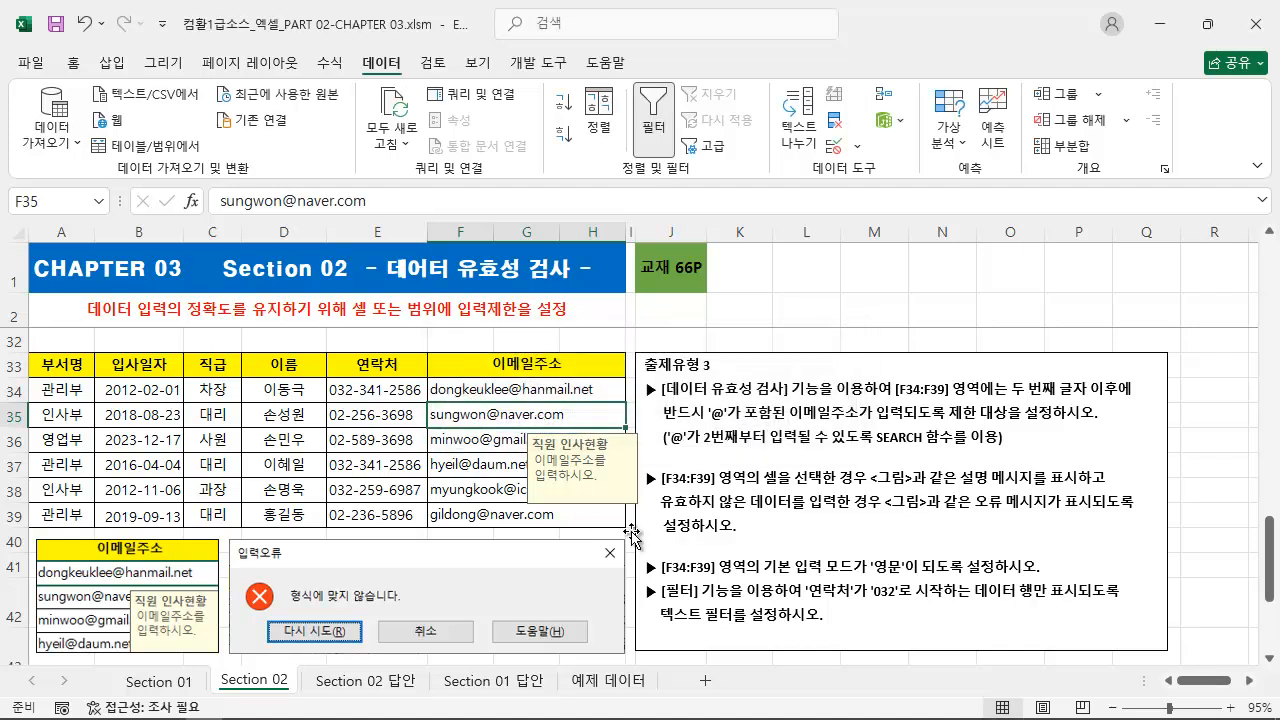
mouse_move(638, 577)
mouse_down()
mouse_move(1030, 632)
mouse_move(1148, 632)
mouse_up()
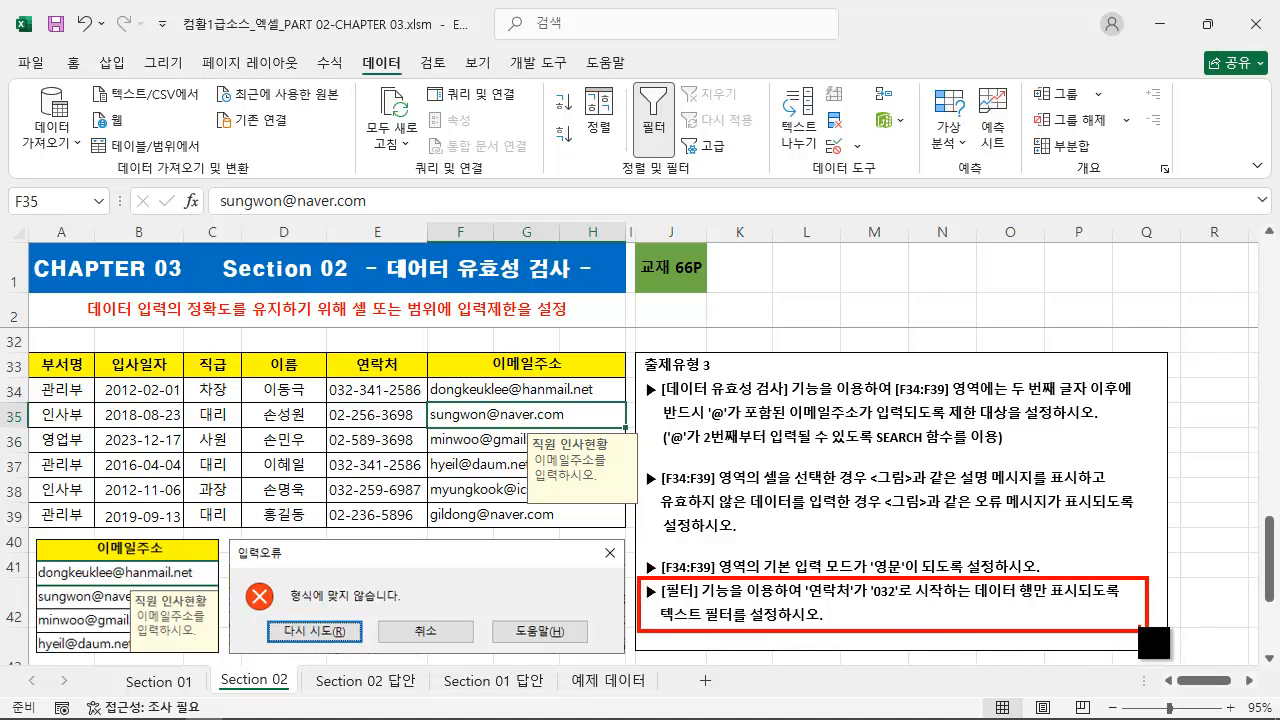
drag(803, 600, 1127, 601)
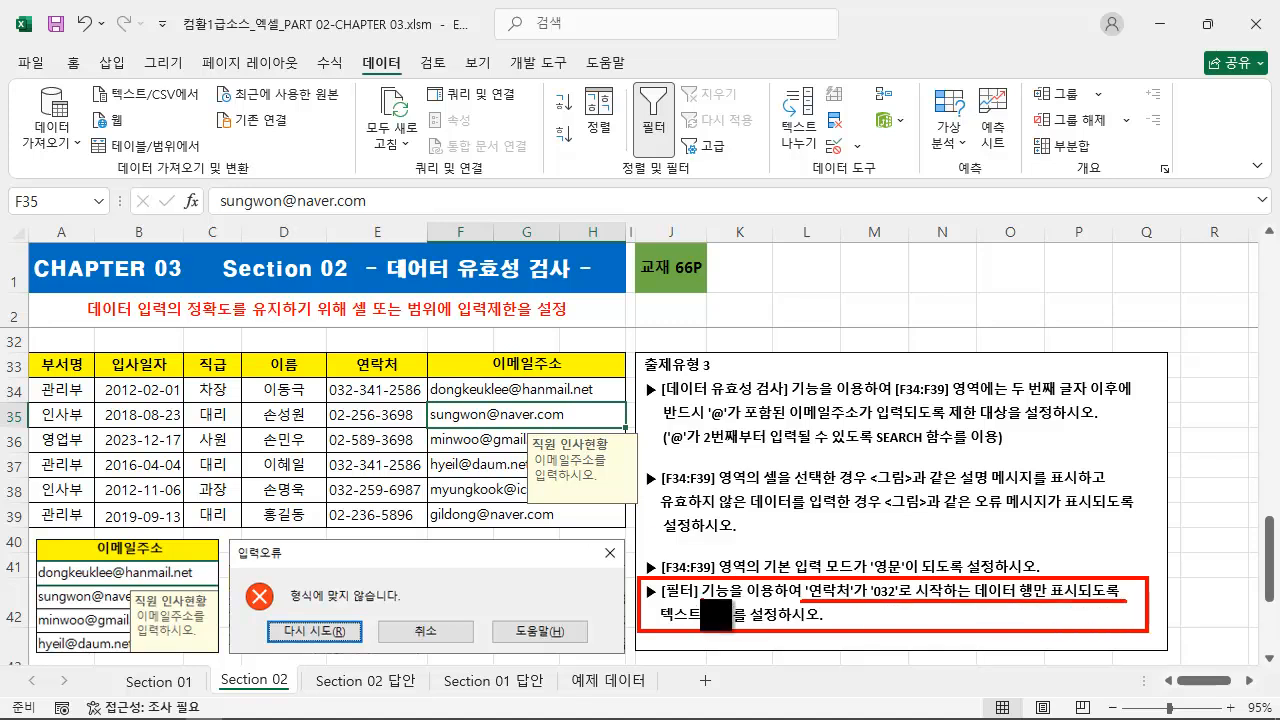
key(Escape)
Add filters to the employee table and apply a 시작 문자 text filter of 032 to the 연락처 column.
click(222, 414)
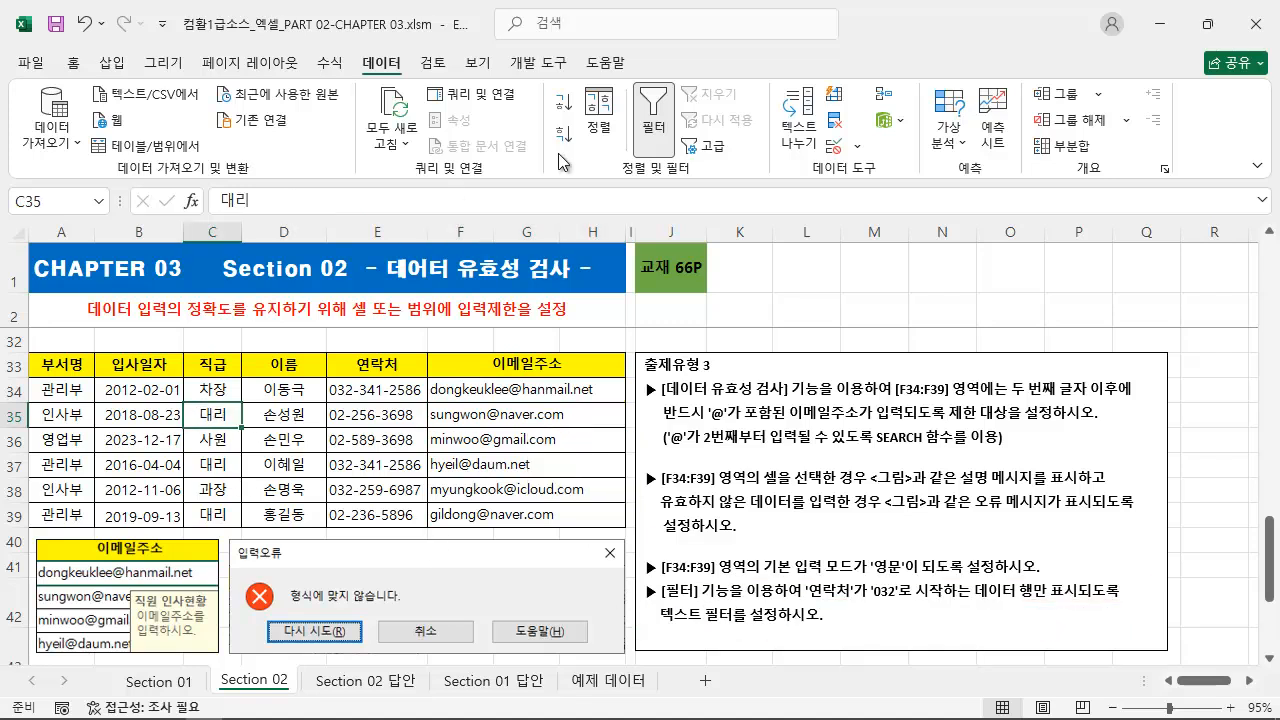
click(651, 113)
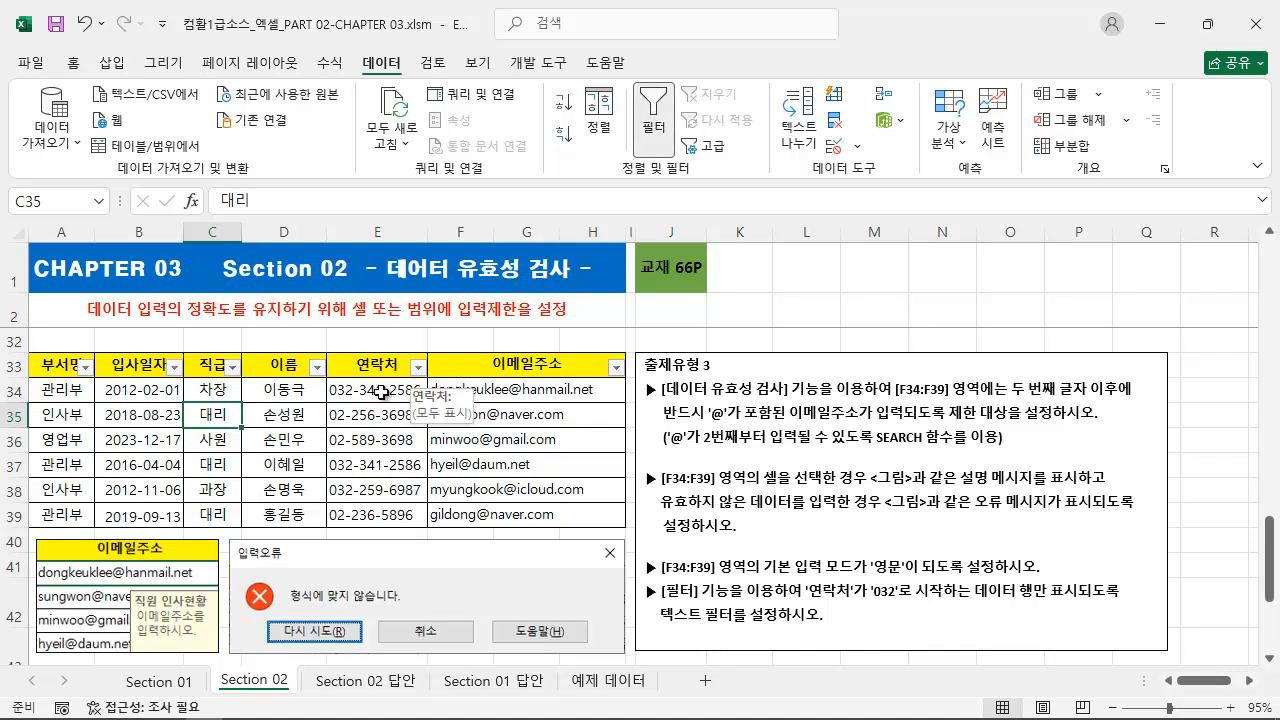
drag(355, 395, 362, 511)
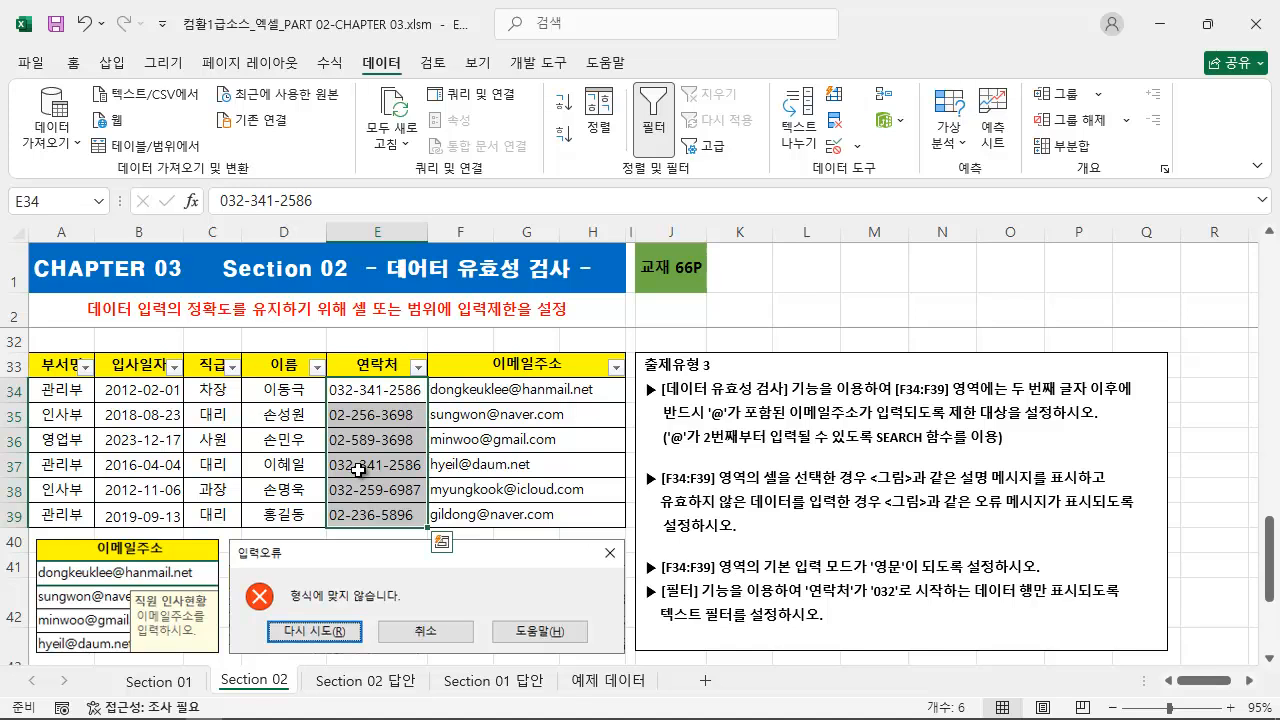
click(358, 470)
click(418, 366)
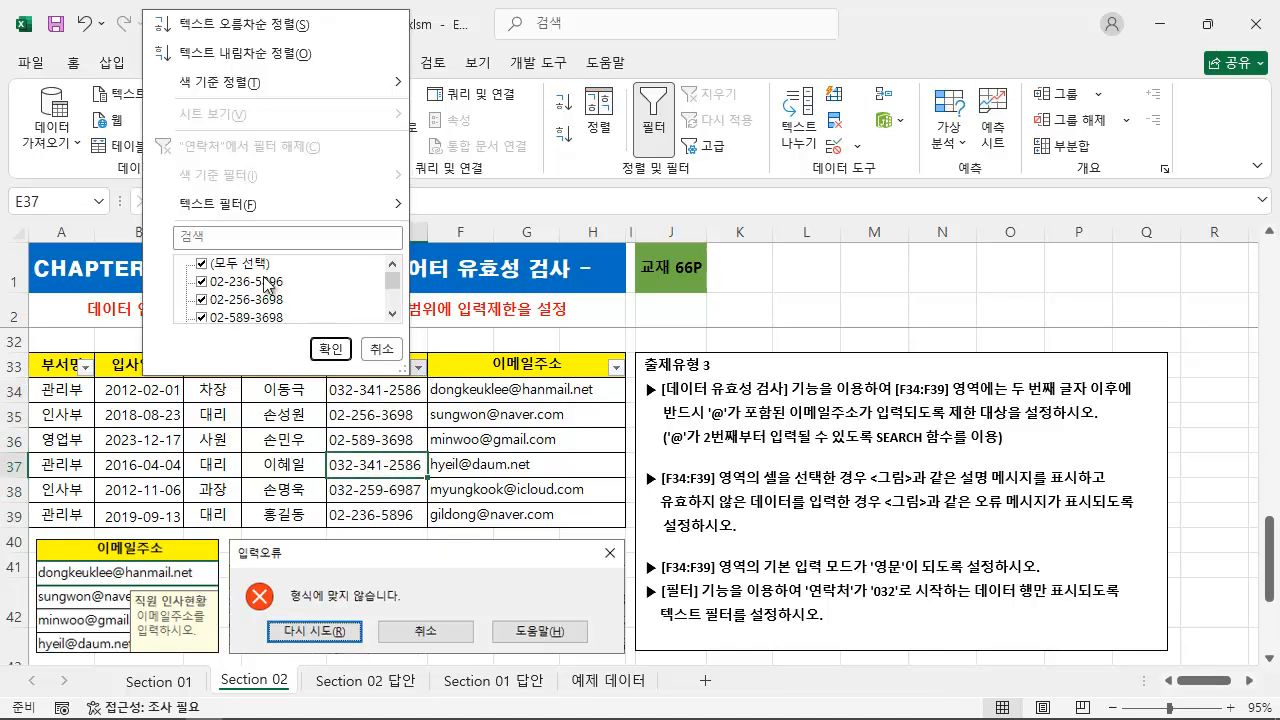
mouse_move(246, 208)
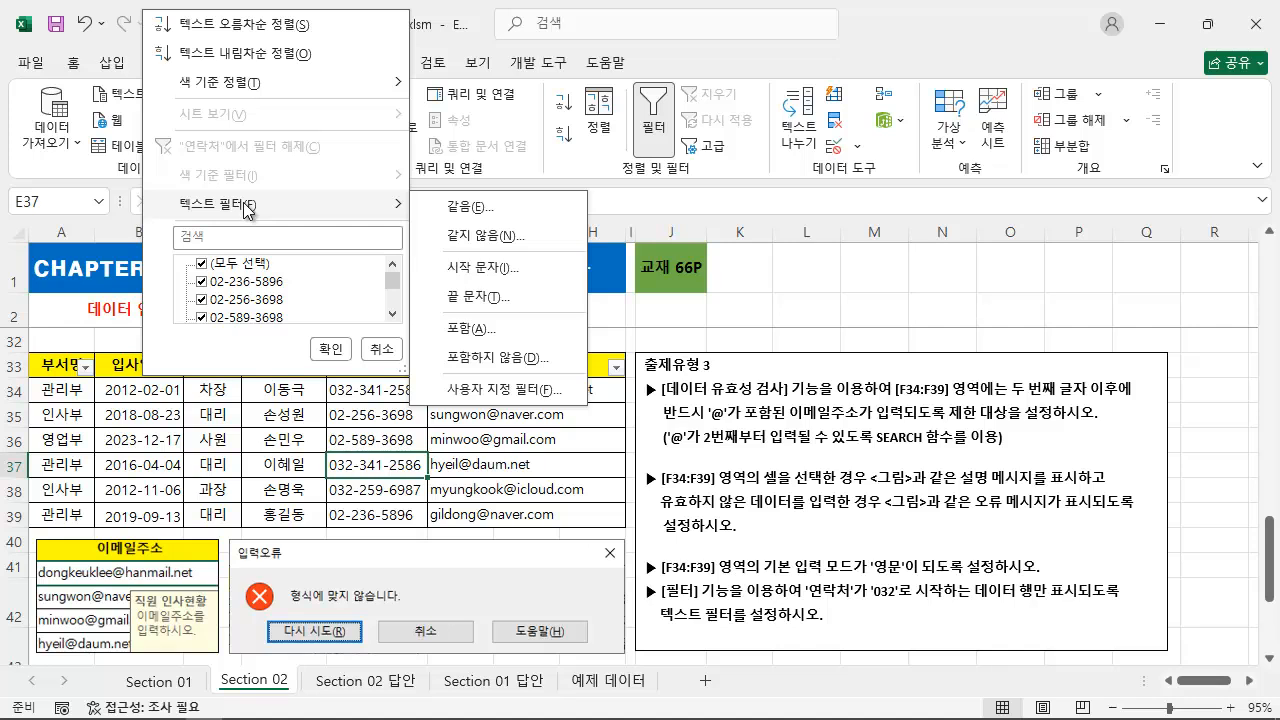
click(497, 266)
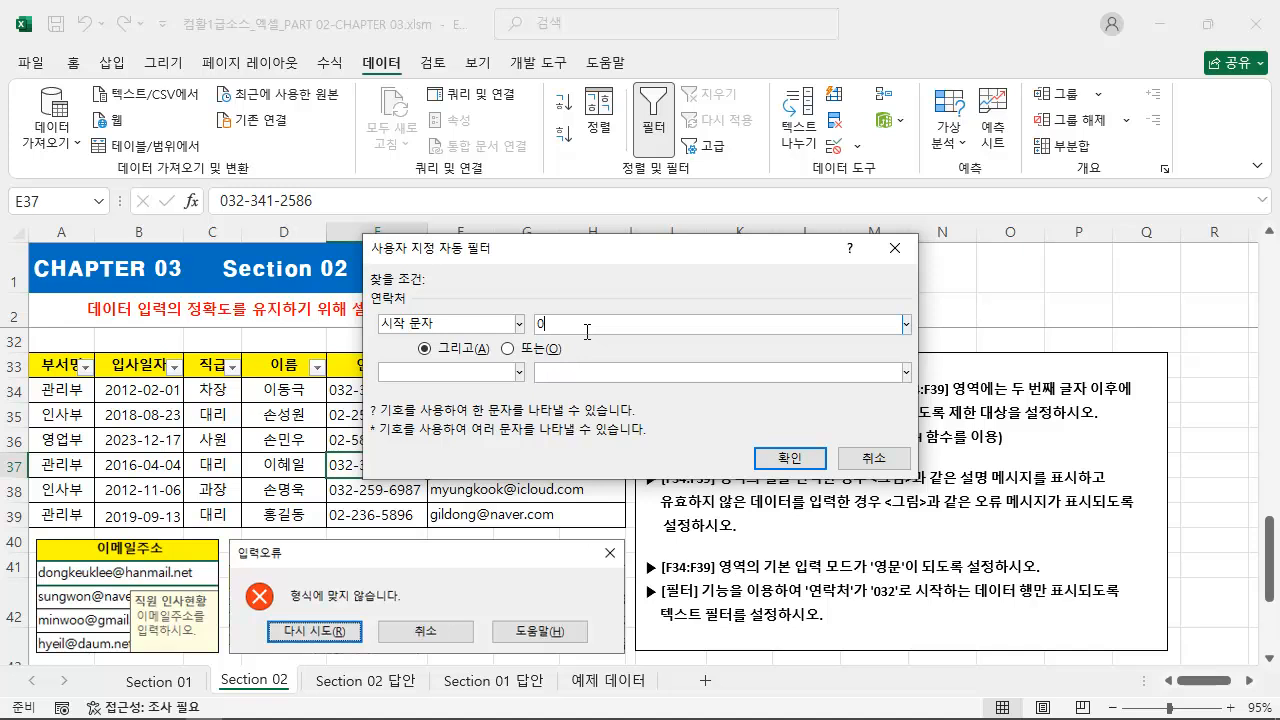
click(778, 460)
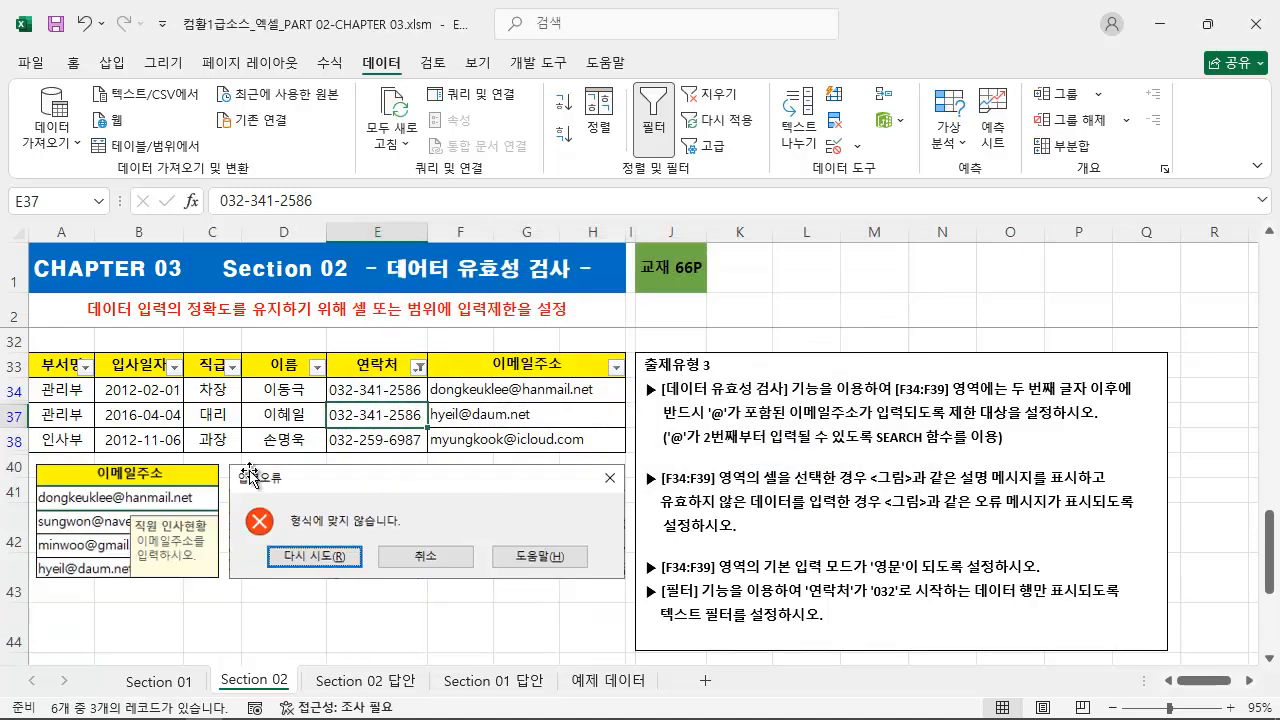
drag(29, 352, 632, 451)
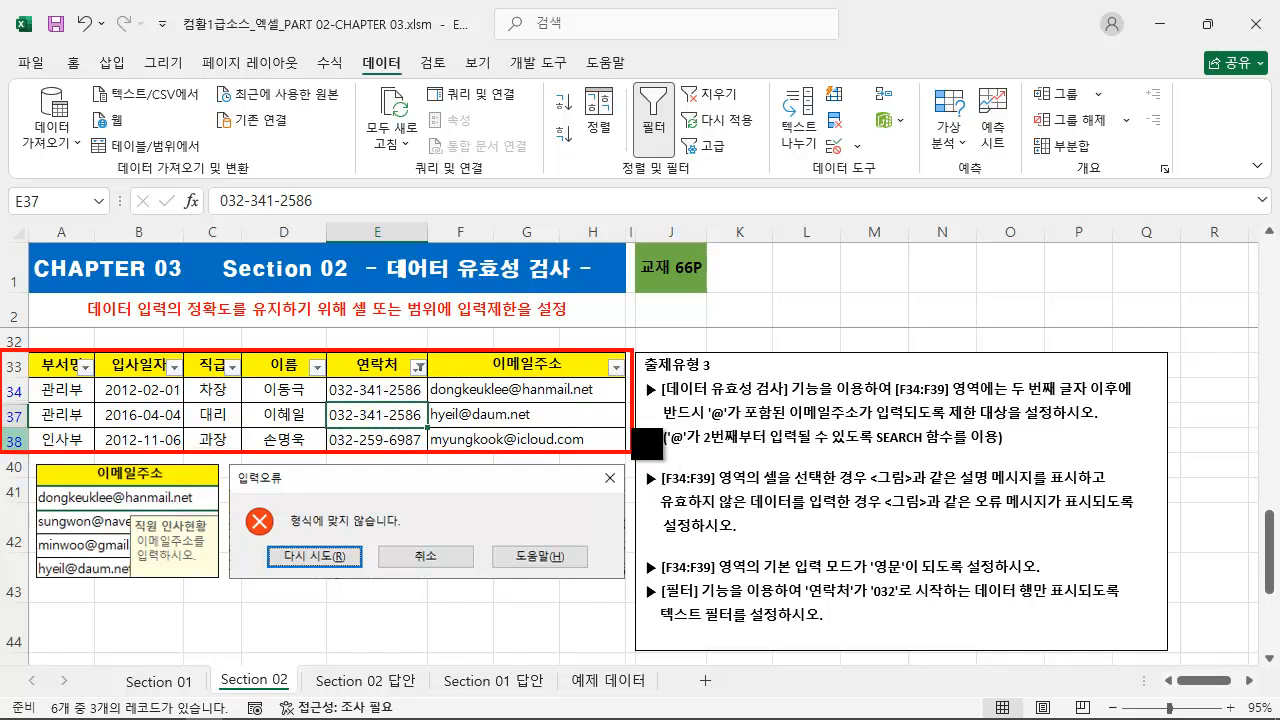
key(Escape)
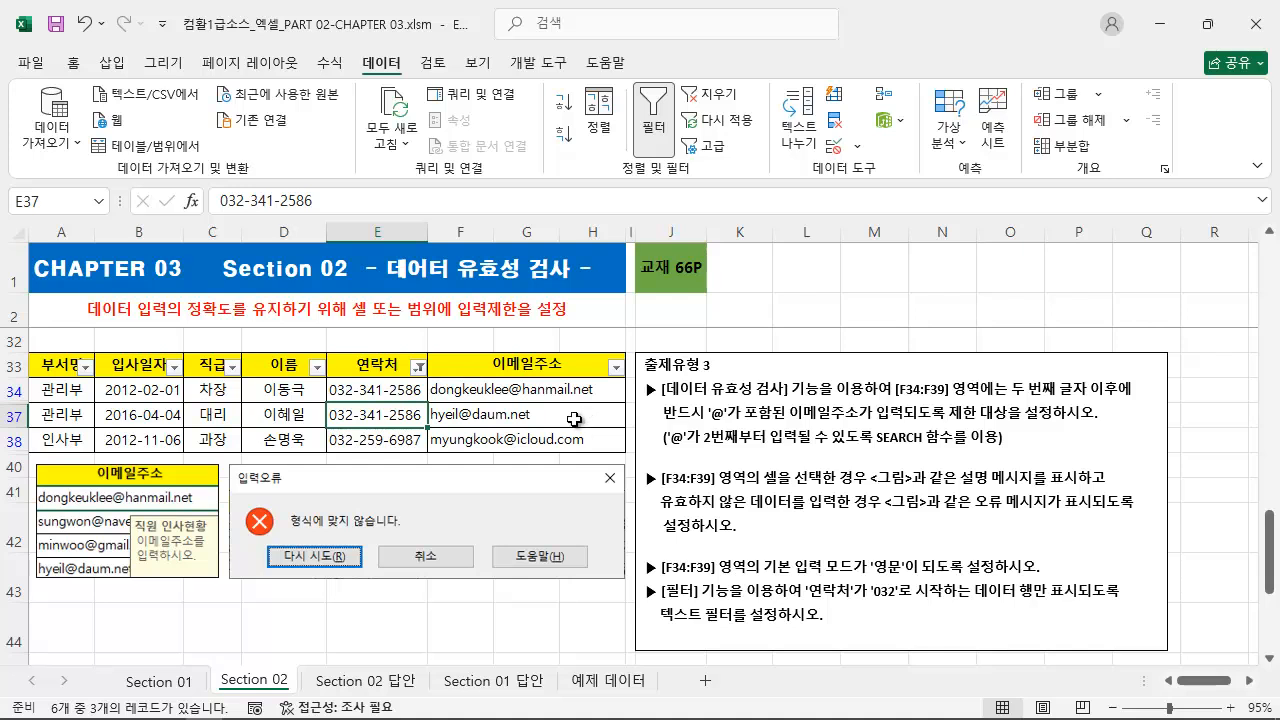
click(838, 145)
click(525, 270)
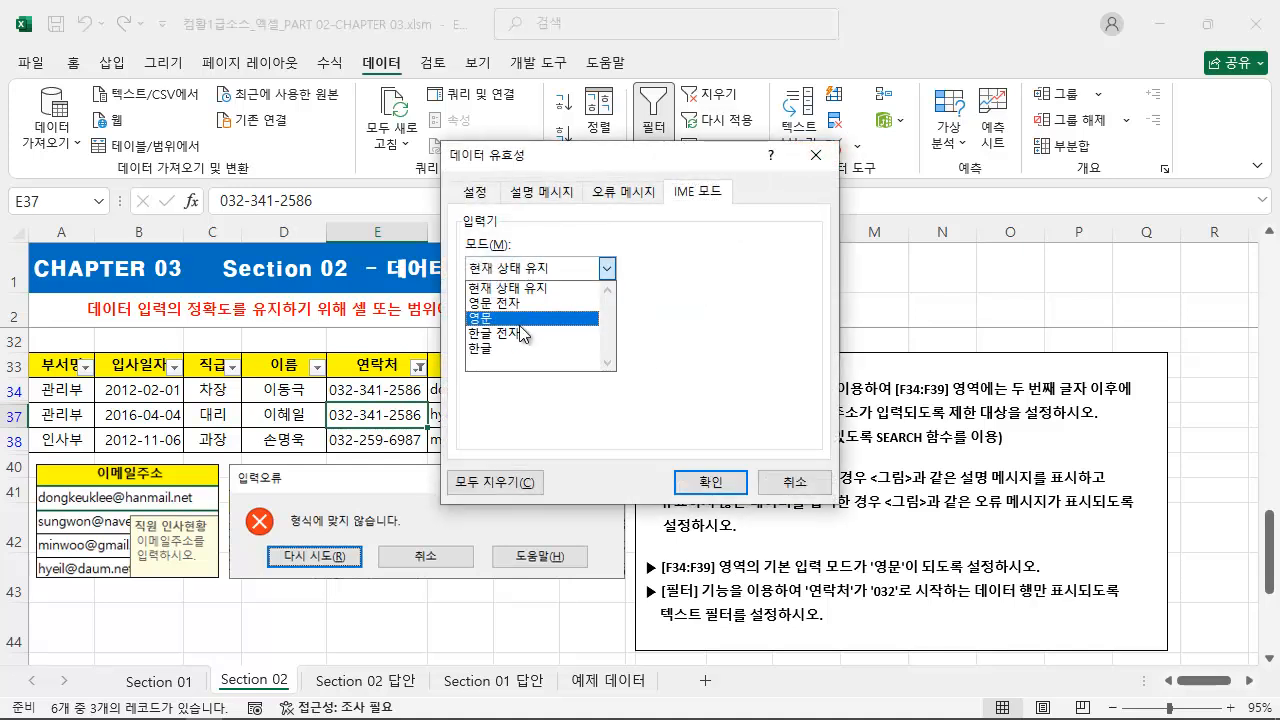
click(477, 192)
click(513, 269)
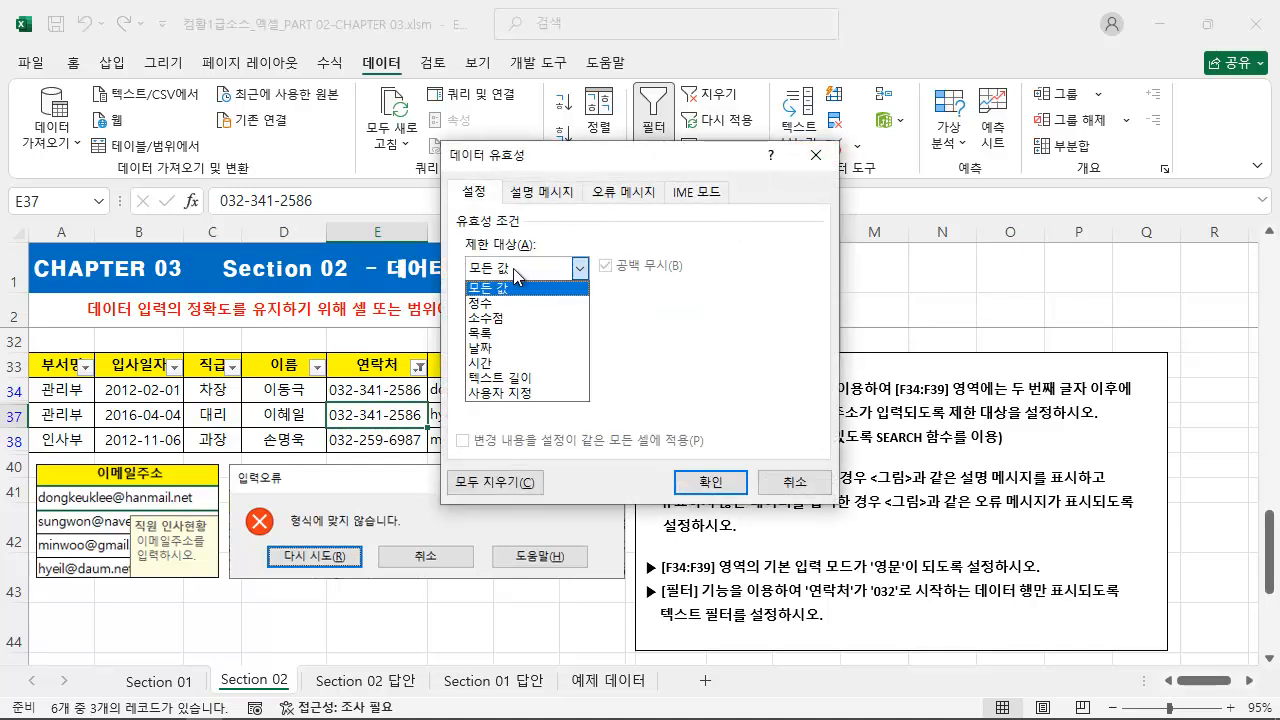
click(528, 394)
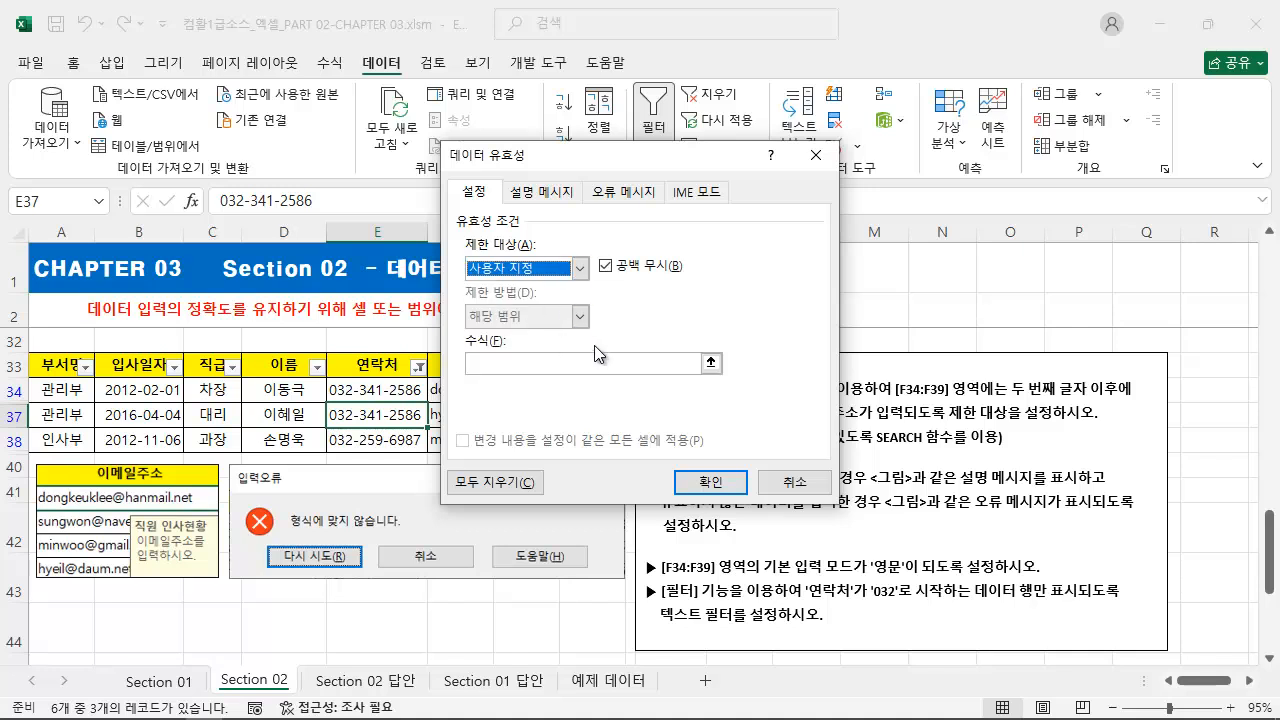
click(794, 483)
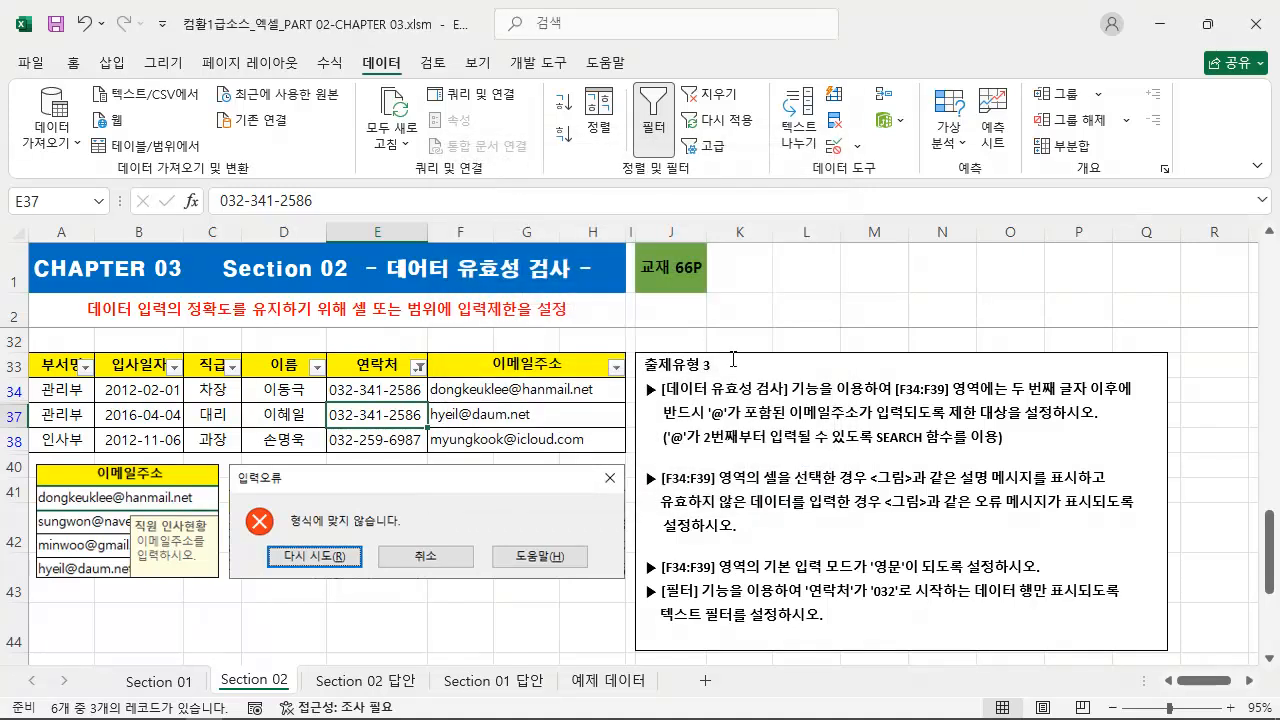